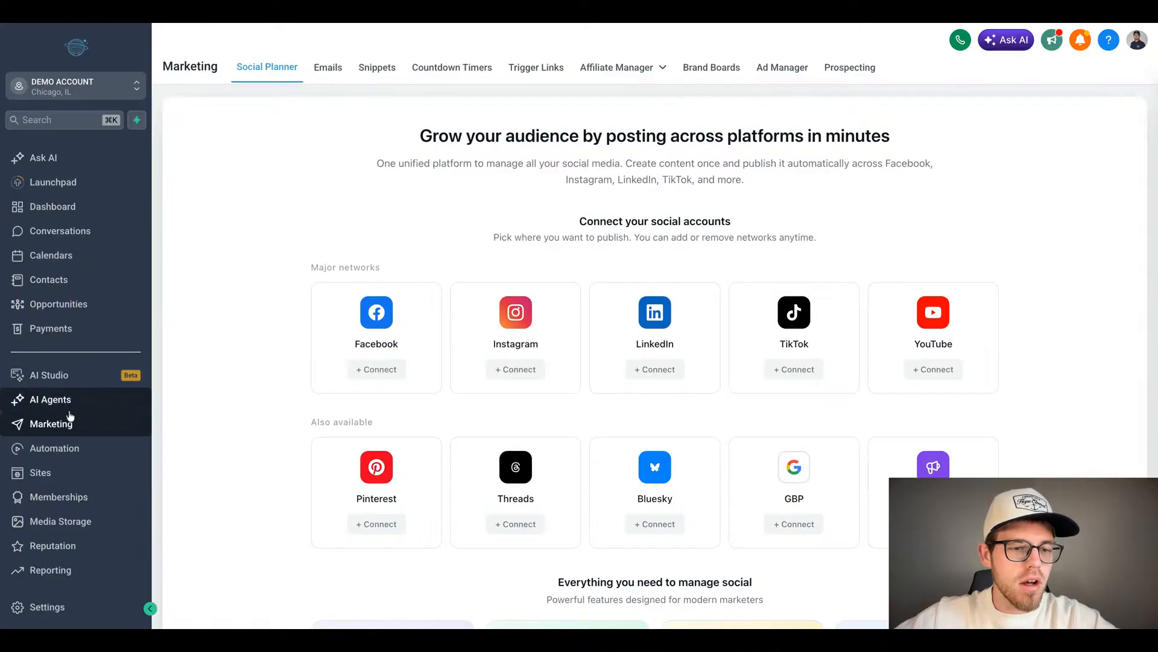
Step: Open the email marketing area and examine the statistics, including the engagement summary, performance analysis and top performing emails
{"action": "left_click", "coordinate": [327, 70]}
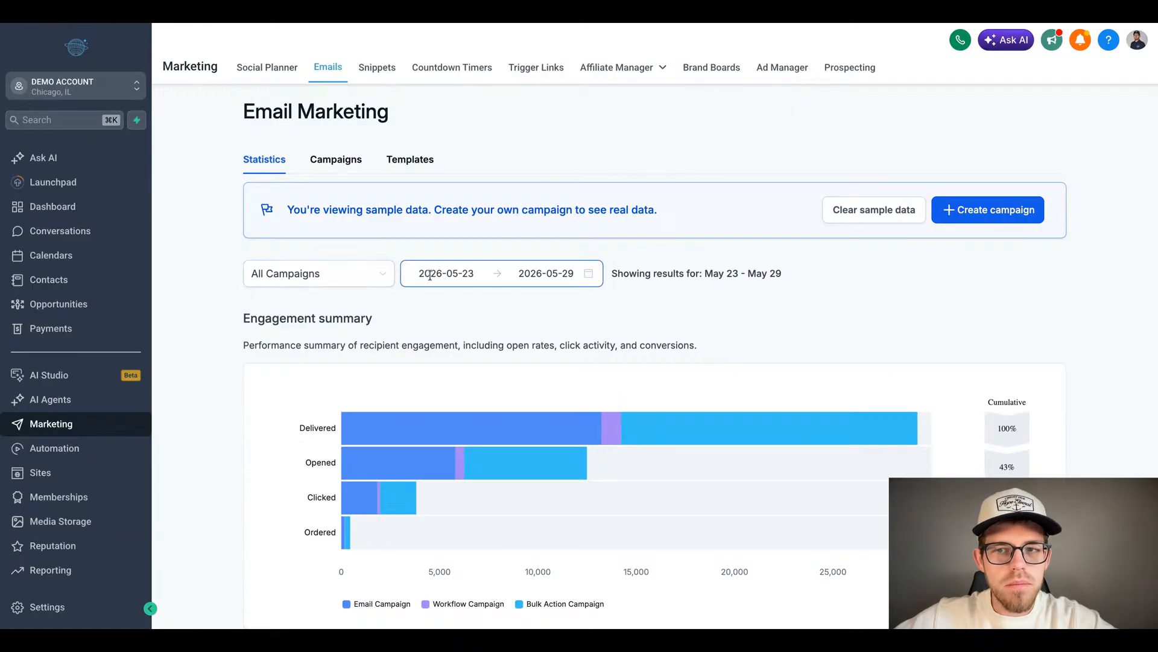
{"action": "scroll", "coordinate": [427, 274], "scroll_direction": "down", "scroll_amount": 1}
{"action": "scroll", "coordinate": [430, 276], "scroll_direction": "up", "scroll_amount": 1}
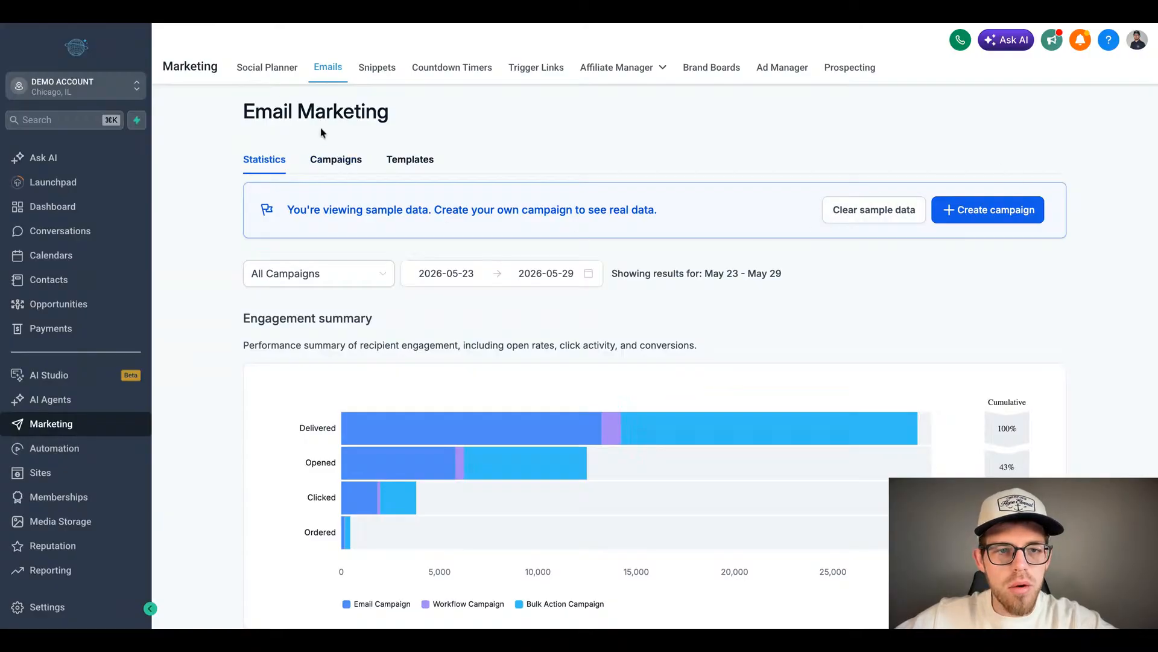
{"action": "scroll", "coordinate": [385, 228], "scroll_direction": "down", "scroll_amount": 3}
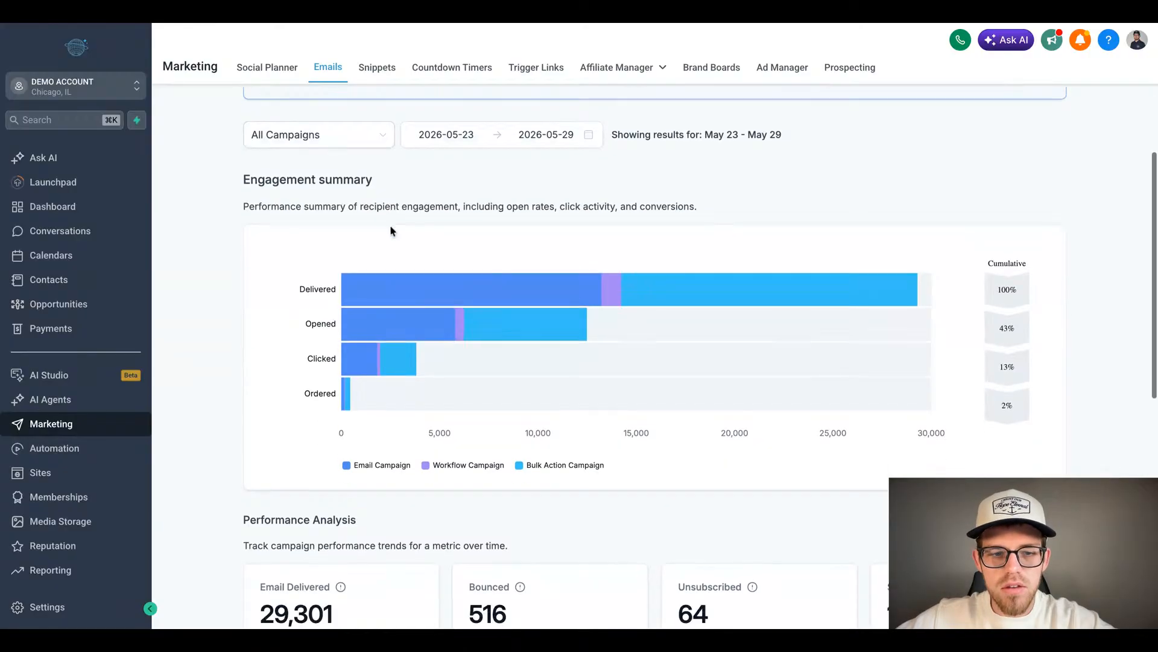
{"action": "mouse_move", "coordinate": [393, 287]}
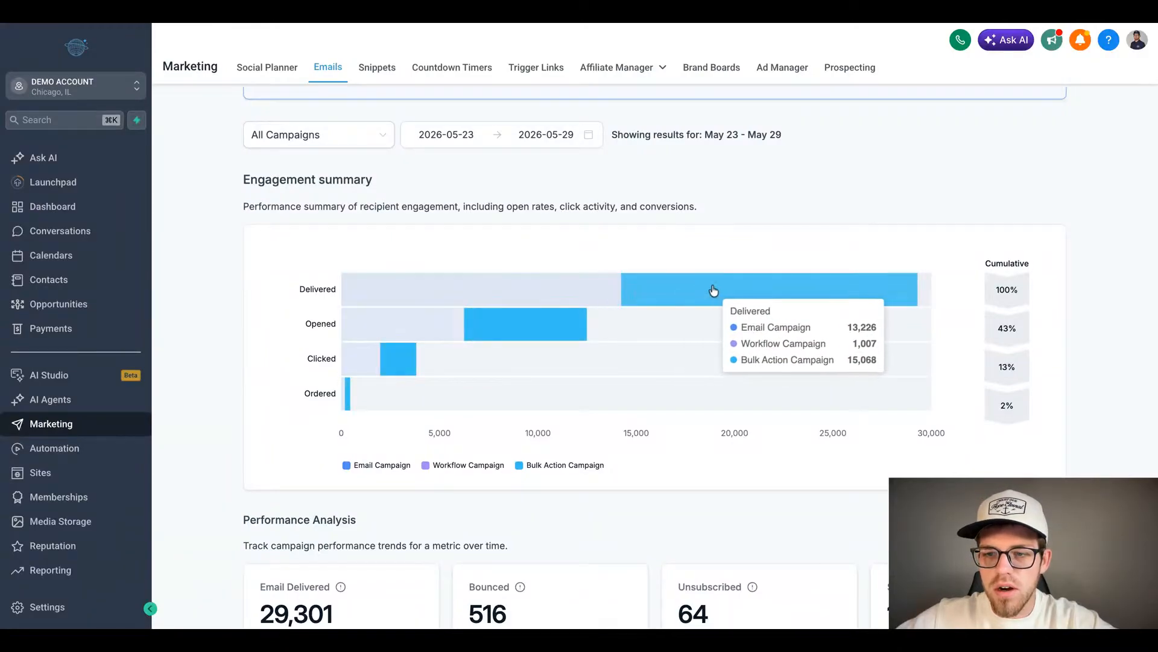
{"action": "scroll", "coordinate": [610, 462], "scroll_direction": "down", "scroll_amount": 7}
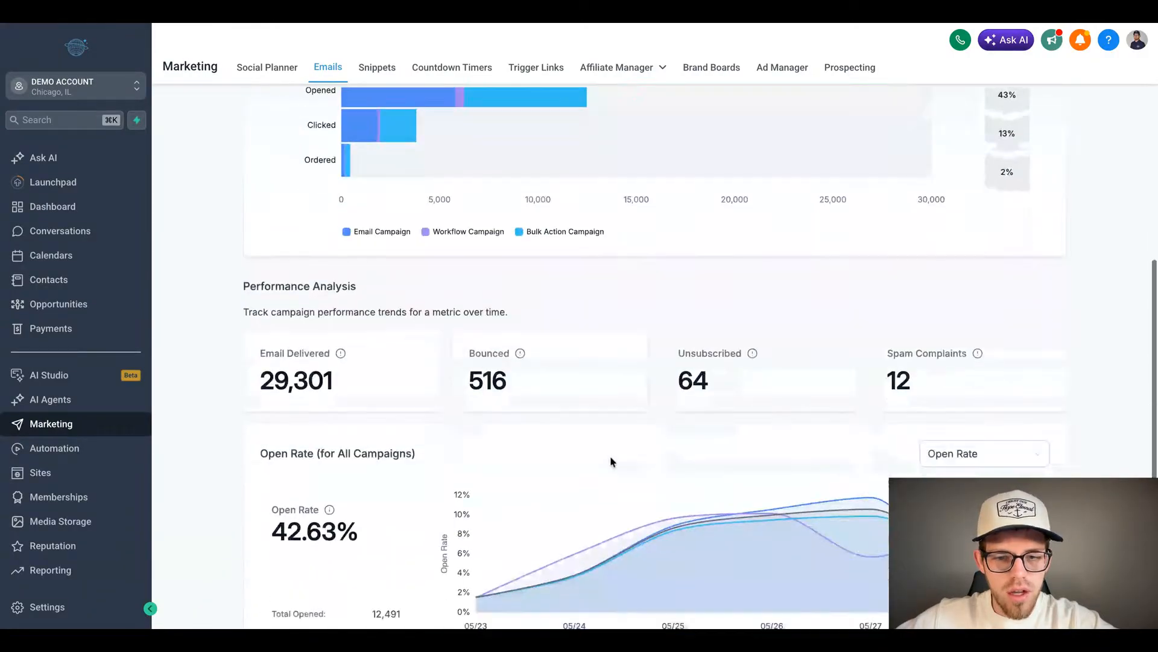
{"action": "scroll", "coordinate": [609, 455], "scroll_direction": "down", "scroll_amount": 1}
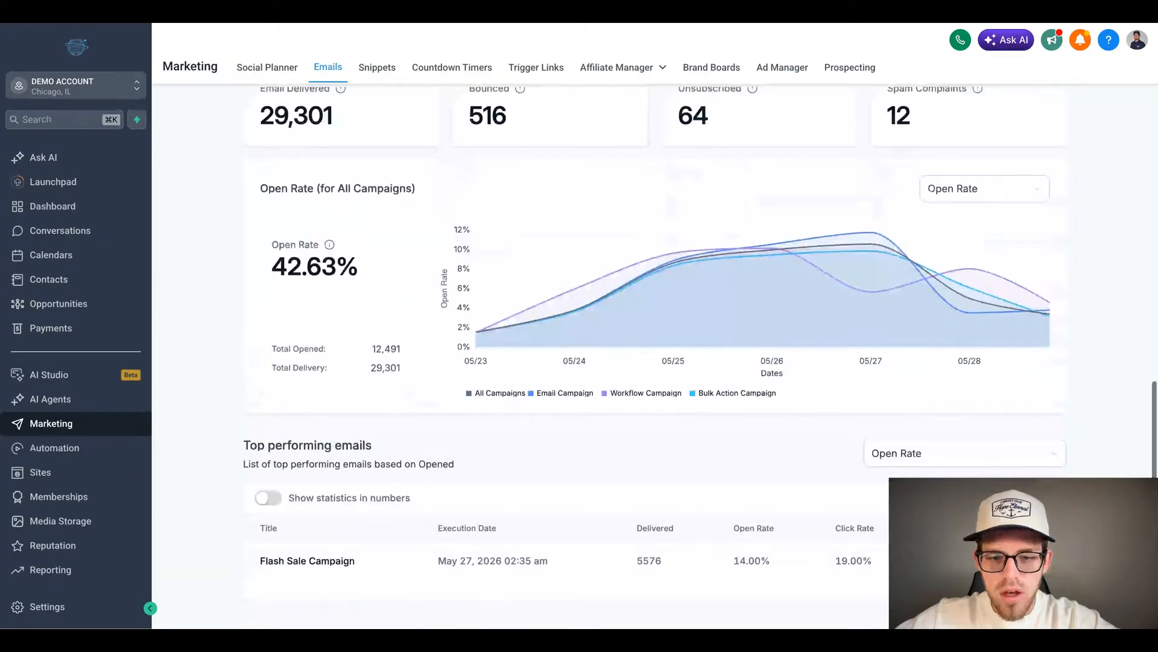
{"action": "scroll", "coordinate": [610, 455], "scroll_direction": "up", "scroll_amount": 2}
{"action": "scroll", "coordinate": [610, 454], "scroll_direction": "up", "scroll_amount": 7}
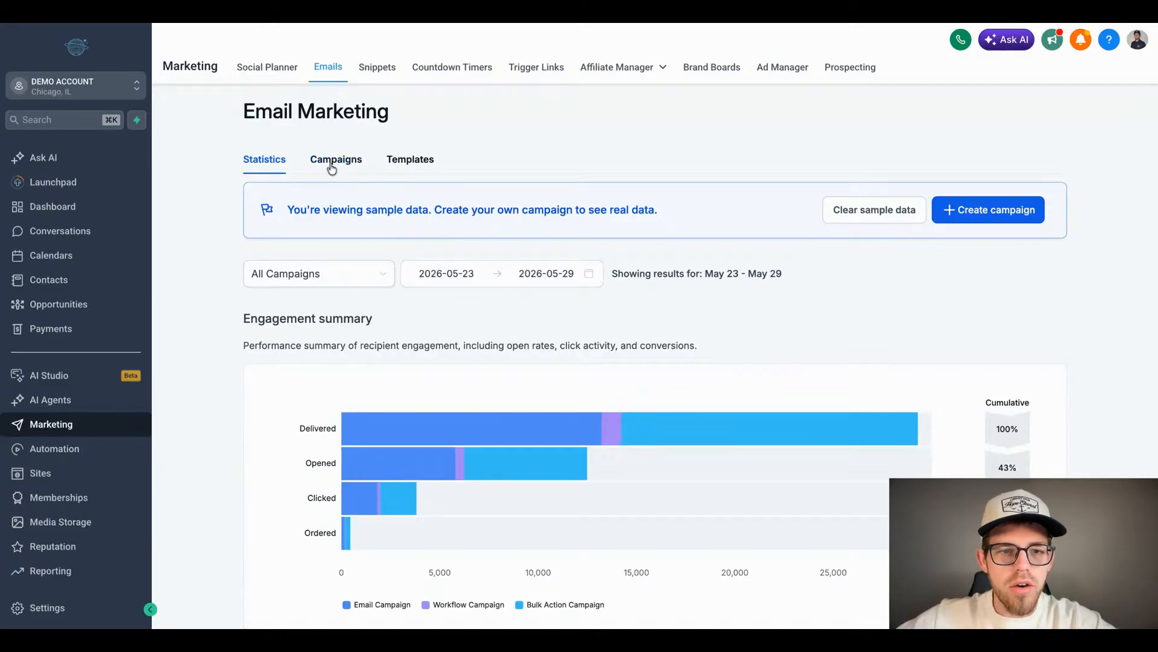
{"action": "scroll", "coordinate": [449, 336], "scroll_direction": "down", "scroll_amount": 10}
{"action": "scroll", "coordinate": [448, 332], "scroll_direction": "up", "scroll_amount": 10}
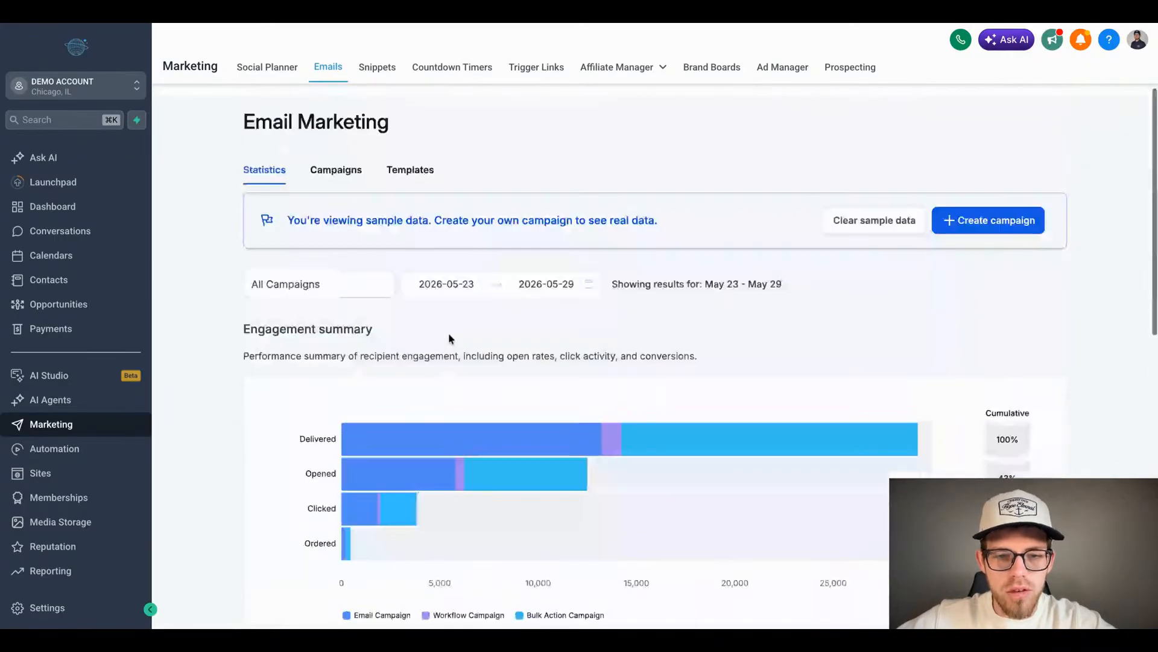
Step: Look through the bulk action, workflow and email campaign lists in the email marketing area
{"action": "left_click", "coordinate": [335, 161]}
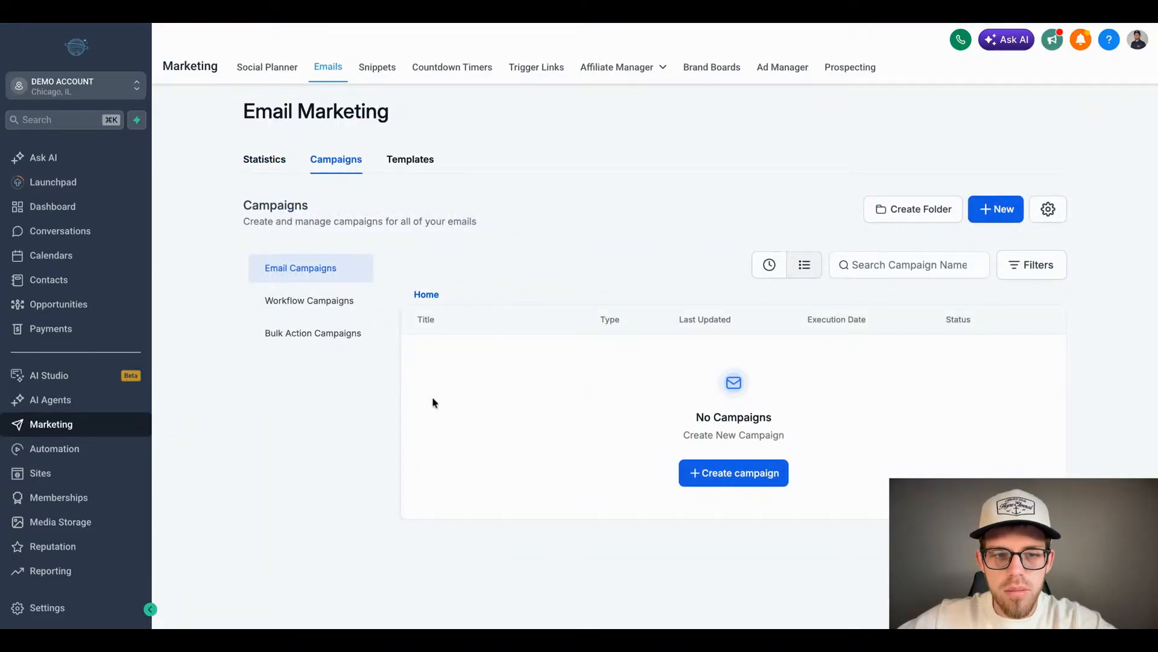
{"action": "left_click", "coordinate": [344, 337]}
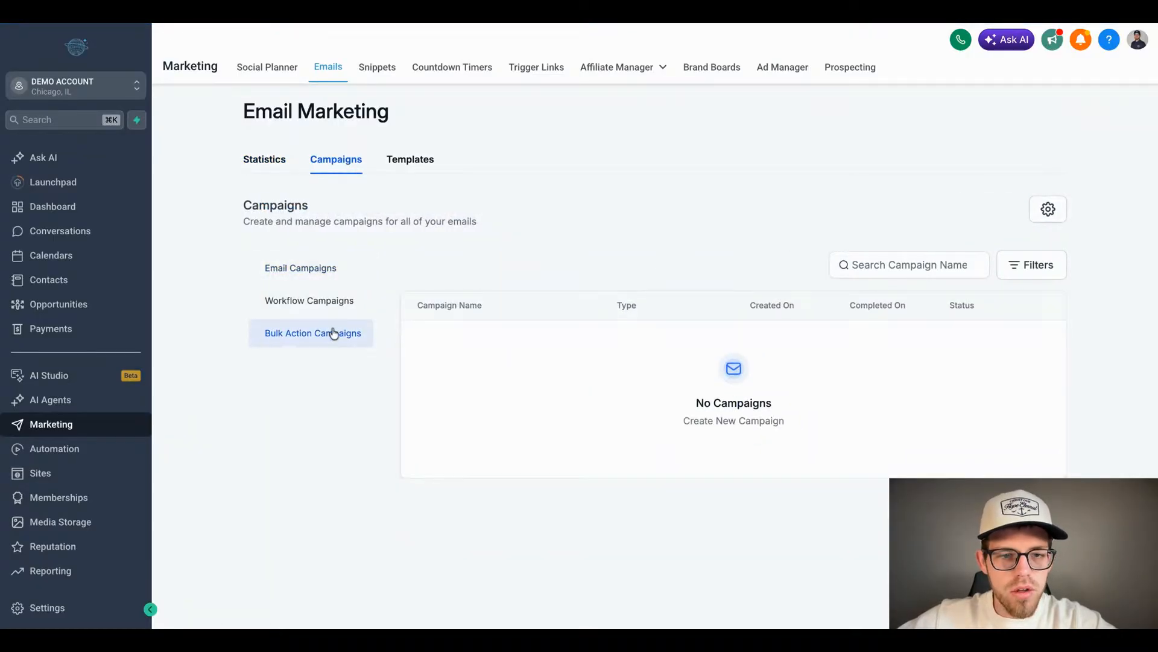
{"action": "left_click", "coordinate": [330, 309]}
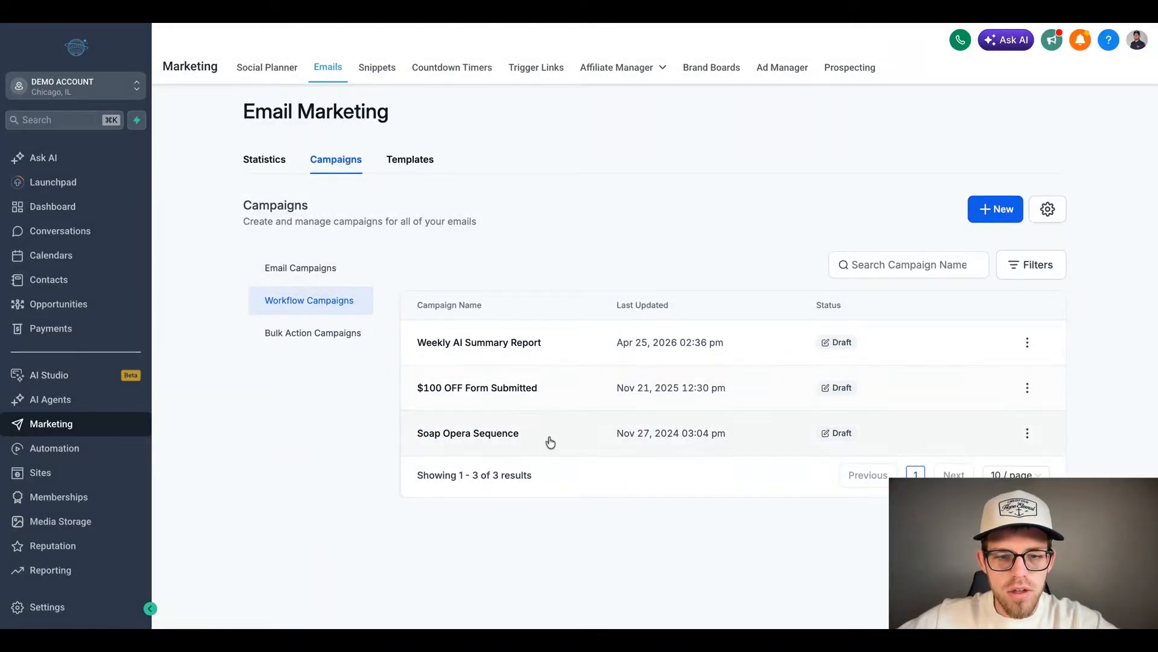
{"action": "left_click", "coordinate": [332, 267]}
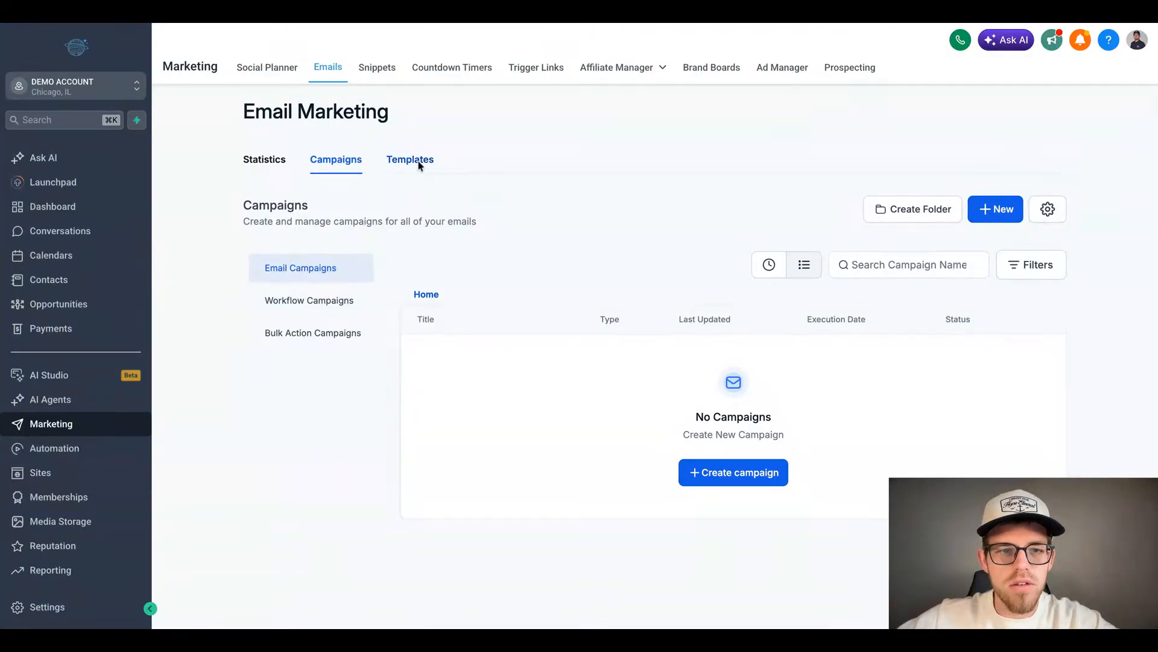
Step: Revisit the email statistics and look through the list of saved email templates
{"action": "left_click", "coordinate": [261, 160]}
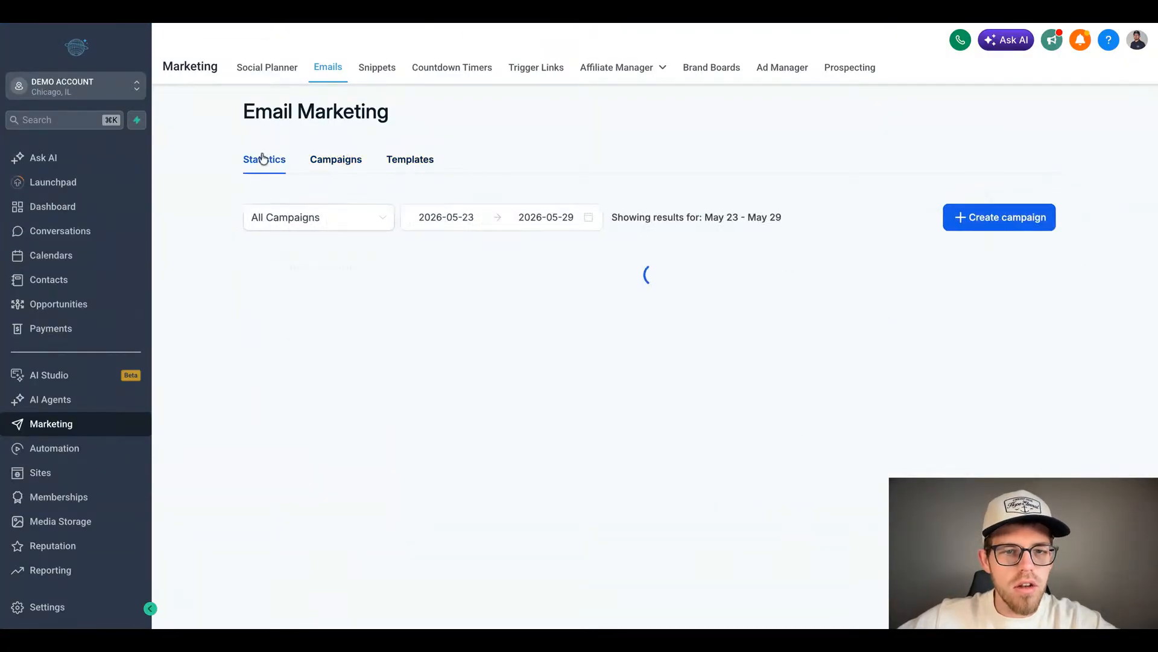
{"action": "left_click", "coordinate": [422, 158]}
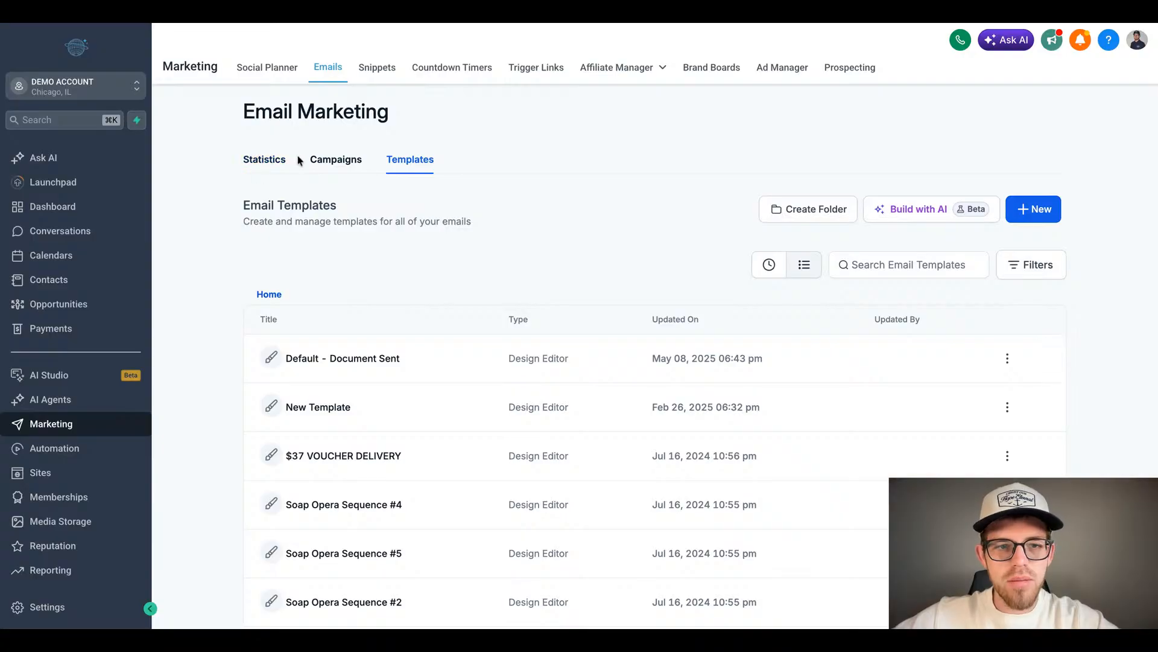
{"action": "left_click", "coordinate": [268, 165]}
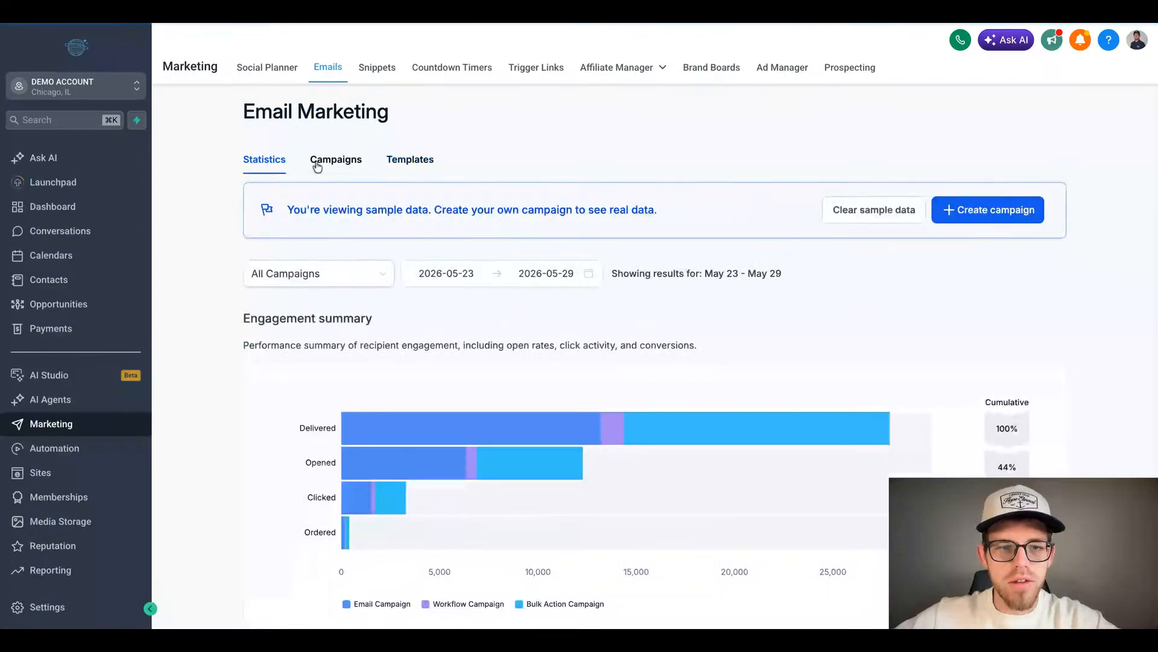
{"action": "left_click", "coordinate": [413, 160]}
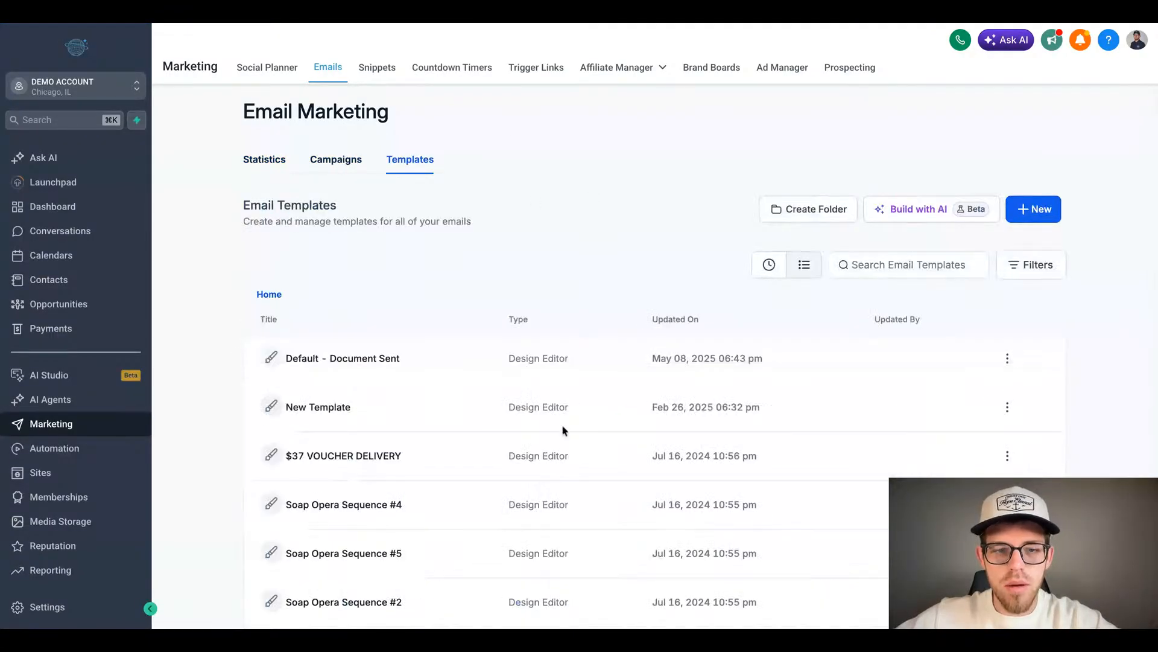
{"action": "scroll", "coordinate": [563, 429], "scroll_direction": "down", "scroll_amount": 4}
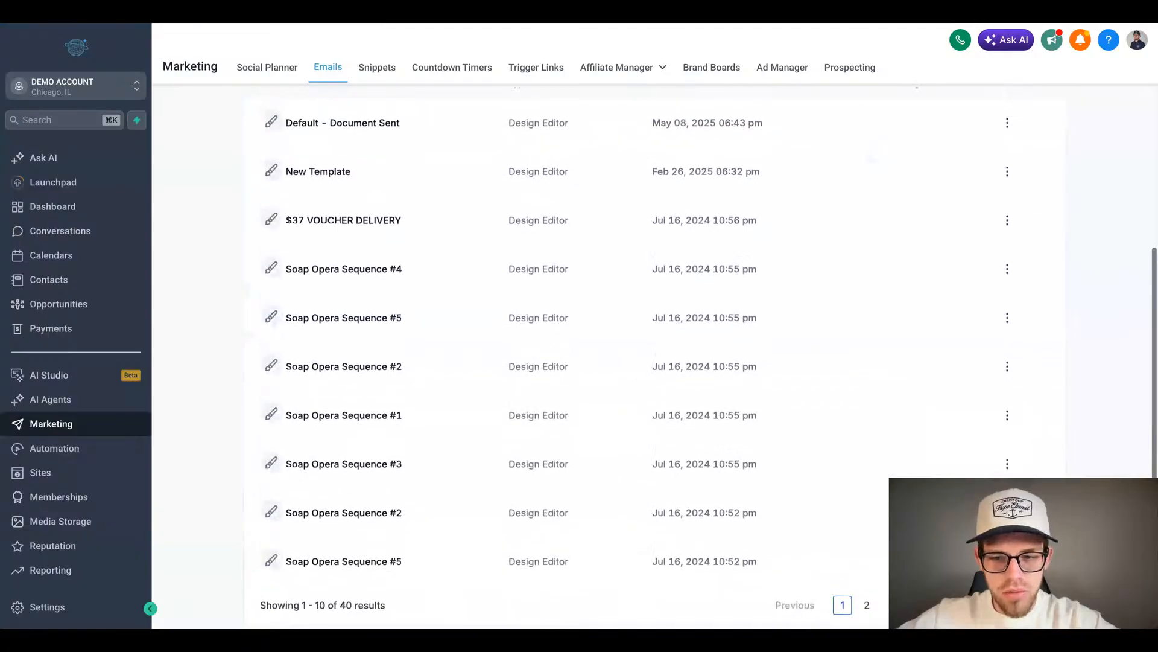
{"action": "scroll", "coordinate": [543, 428], "scroll_direction": "up", "scroll_amount": 4}
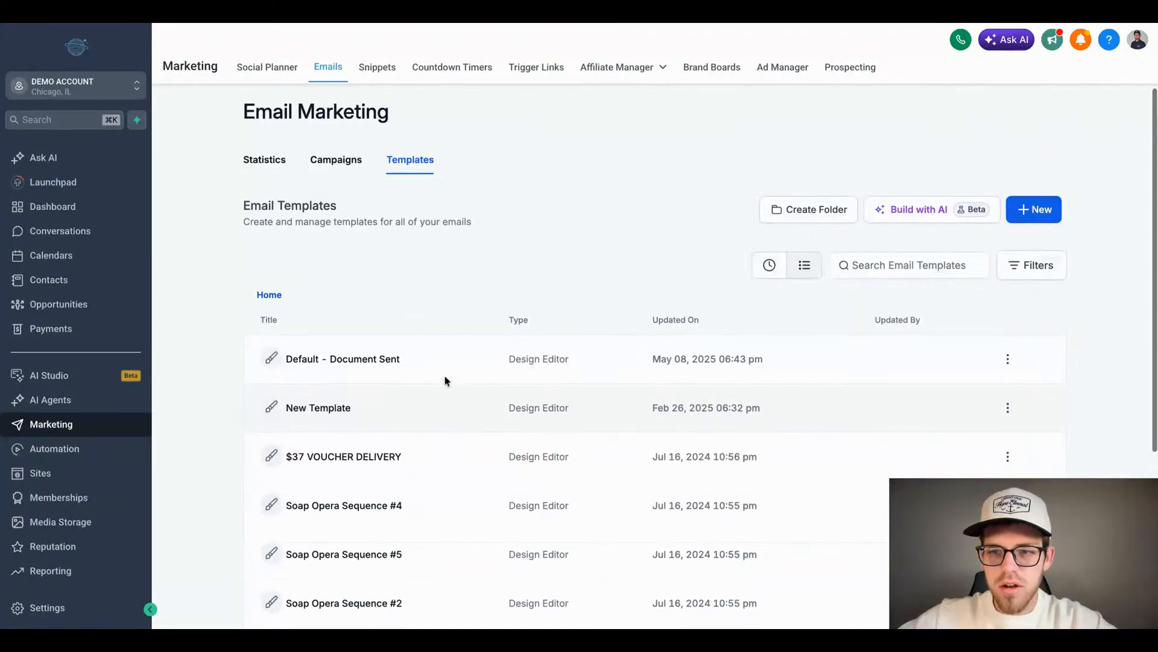
Step: From the email campaigns list, view the saved templates offered for a new campaign and return to the list
{"action": "left_click", "coordinate": [251, 159]}
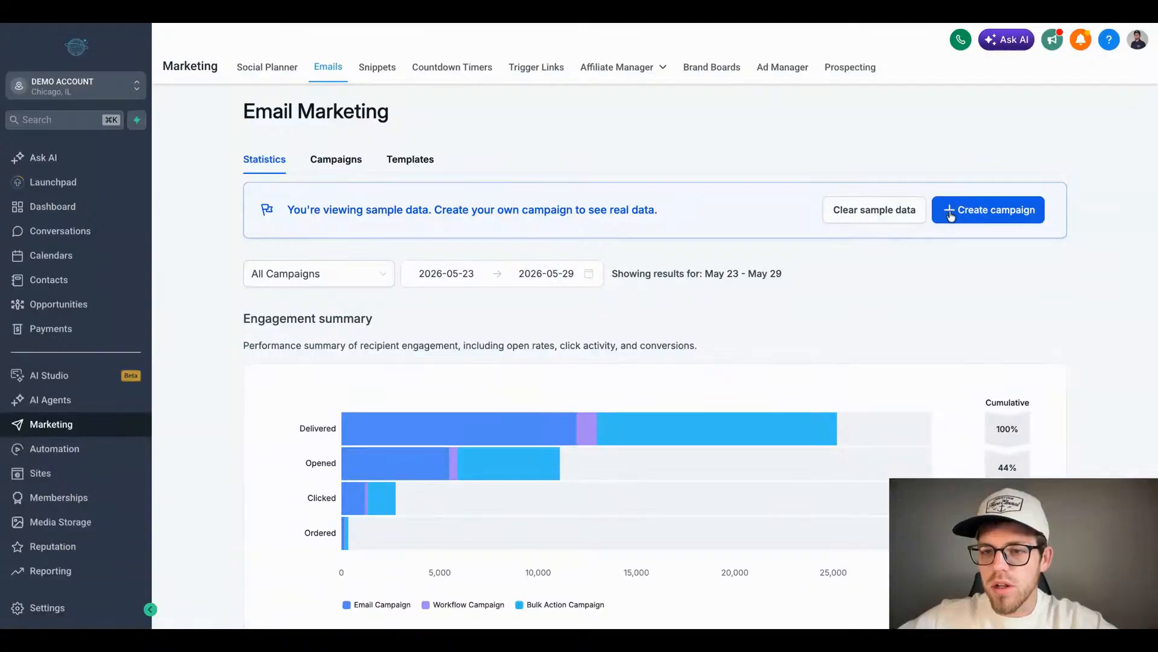
{"action": "left_click", "coordinate": [336, 160]}
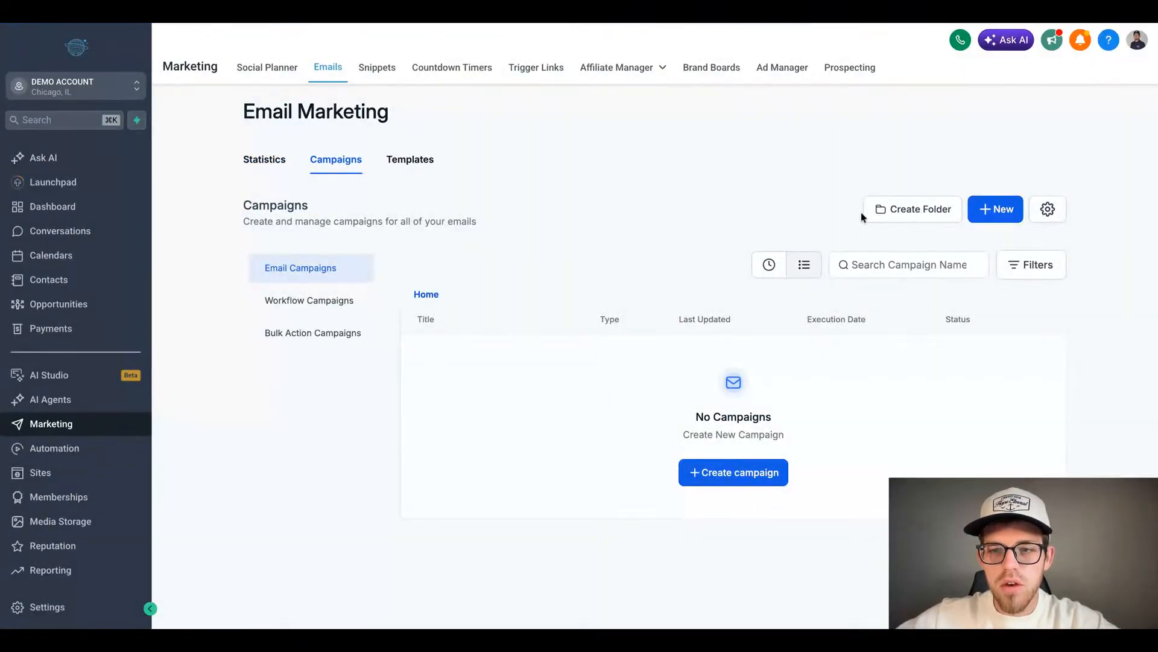
{"action": "left_click", "coordinate": [983, 215]}
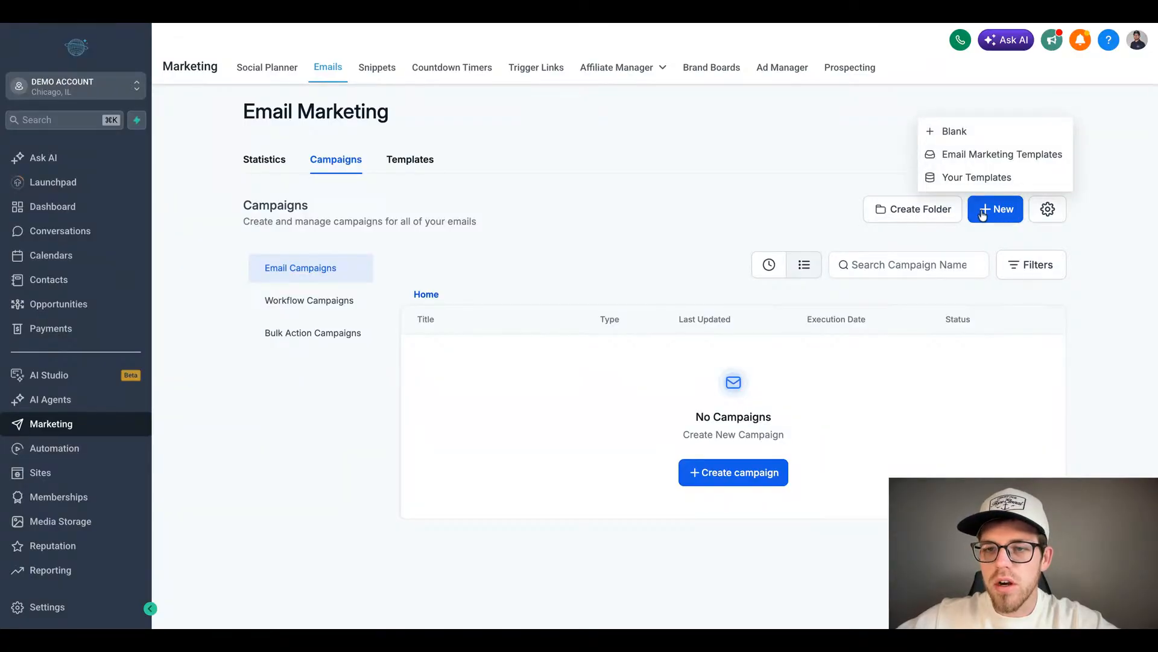
{"action": "left_click", "coordinate": [975, 178]}
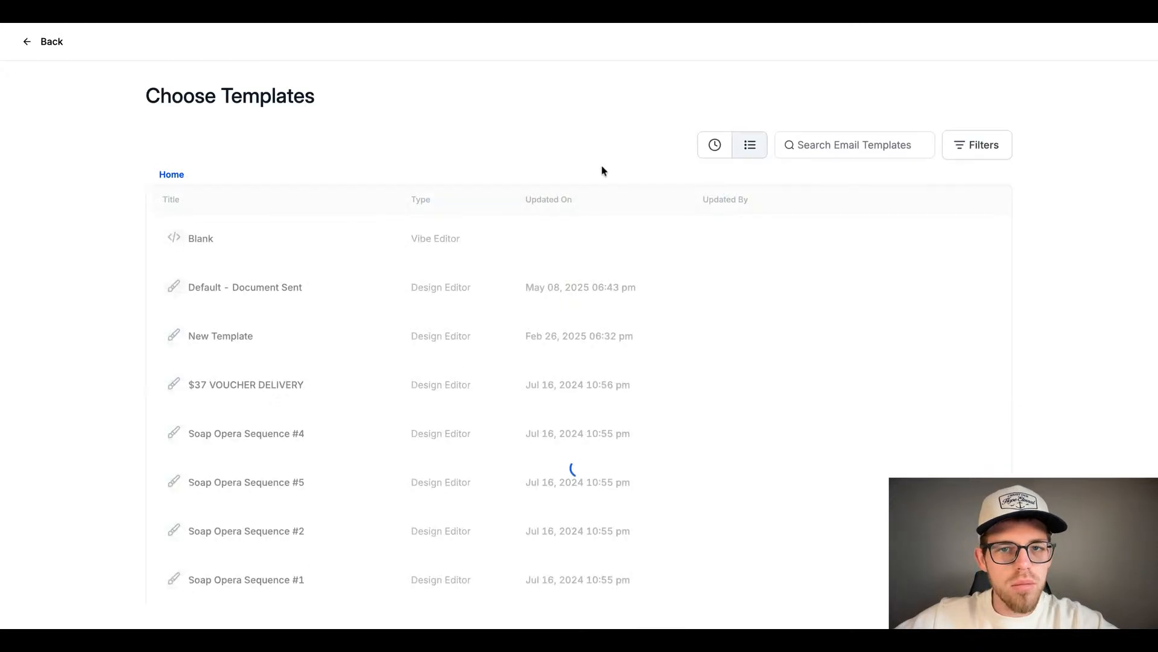
{"action": "scroll", "coordinate": [419, 390], "scroll_direction": "down", "scroll_amount": 3}
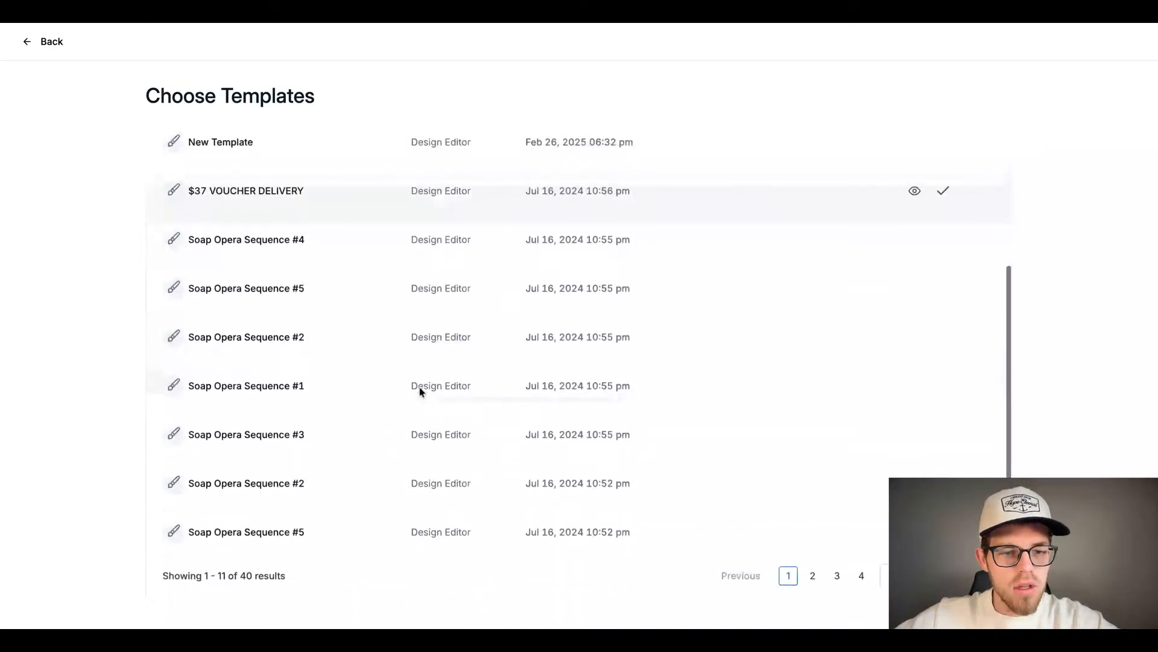
{"action": "scroll", "coordinate": [419, 389], "scroll_direction": "up", "scroll_amount": 3}
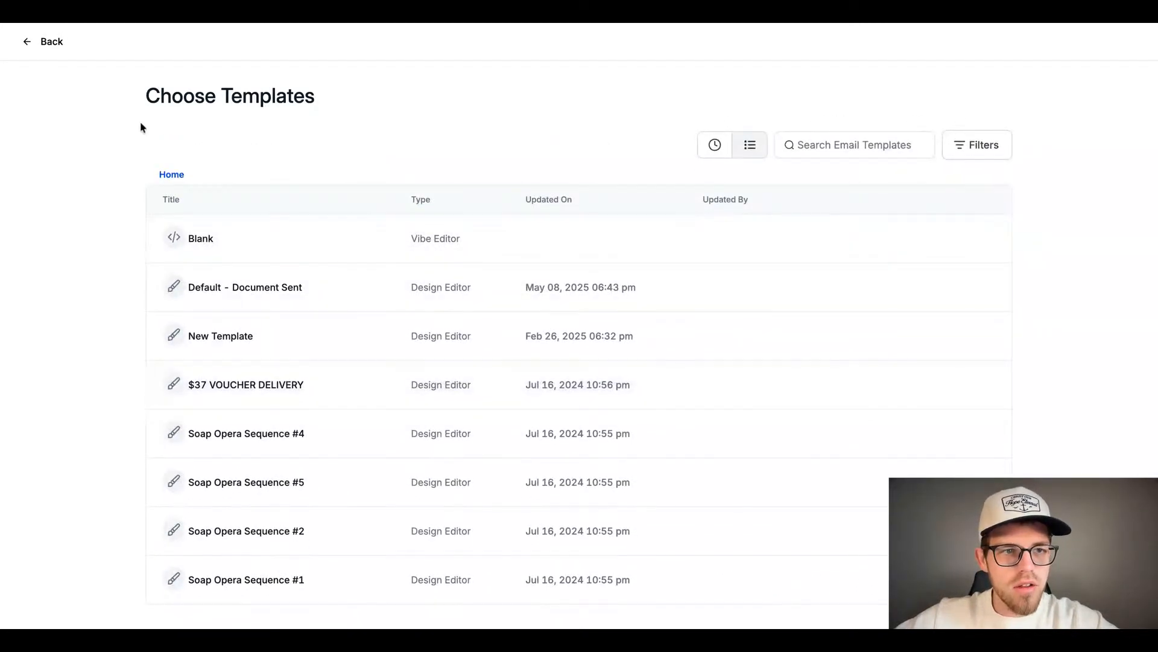
{"action": "left_click", "coordinate": [24, 42]}
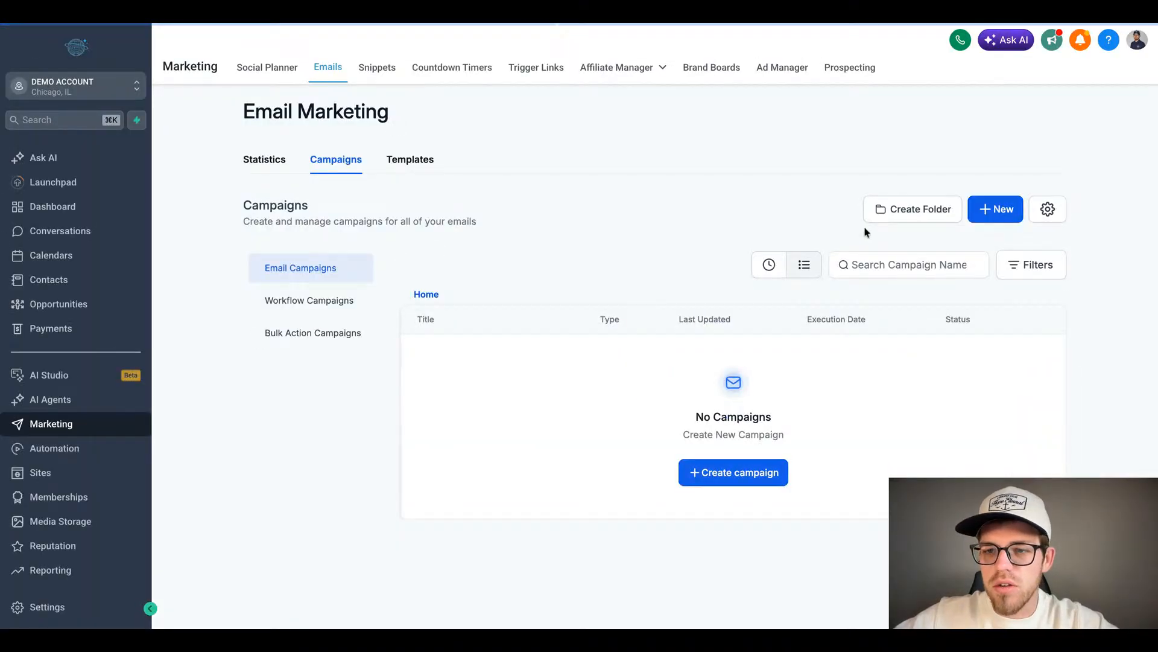
Step: Start a new campaign from Email Marketing Templates and filter the template library to the Real Estate category
{"action": "left_click", "coordinate": [1013, 216]}
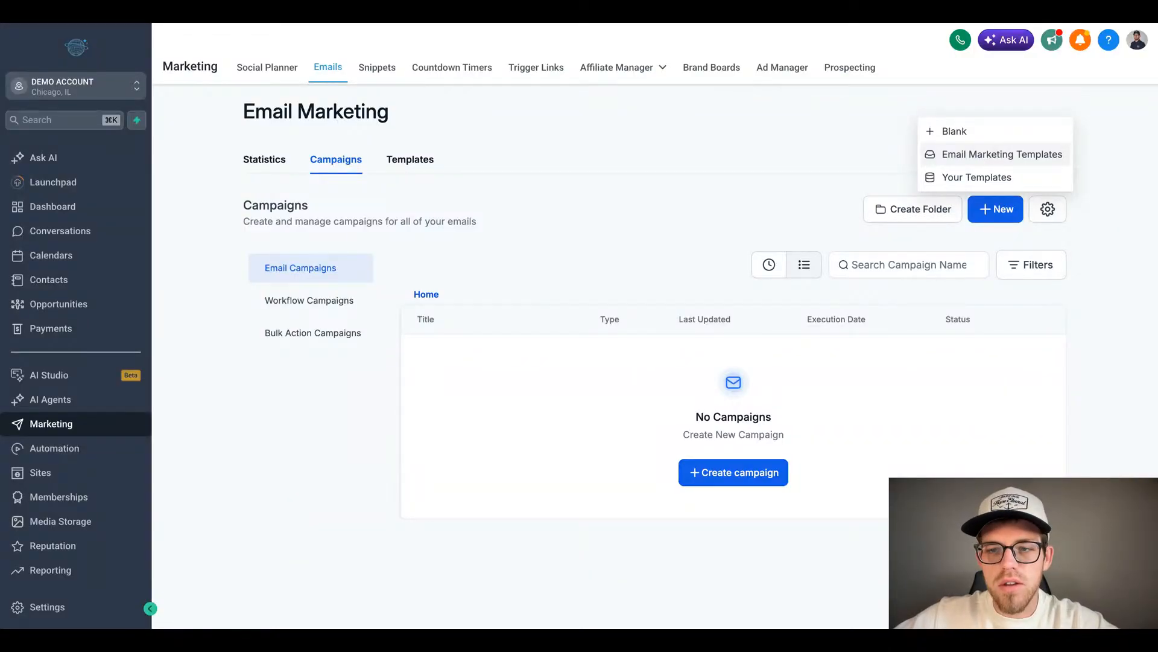
{"action": "left_click", "coordinate": [1002, 154]}
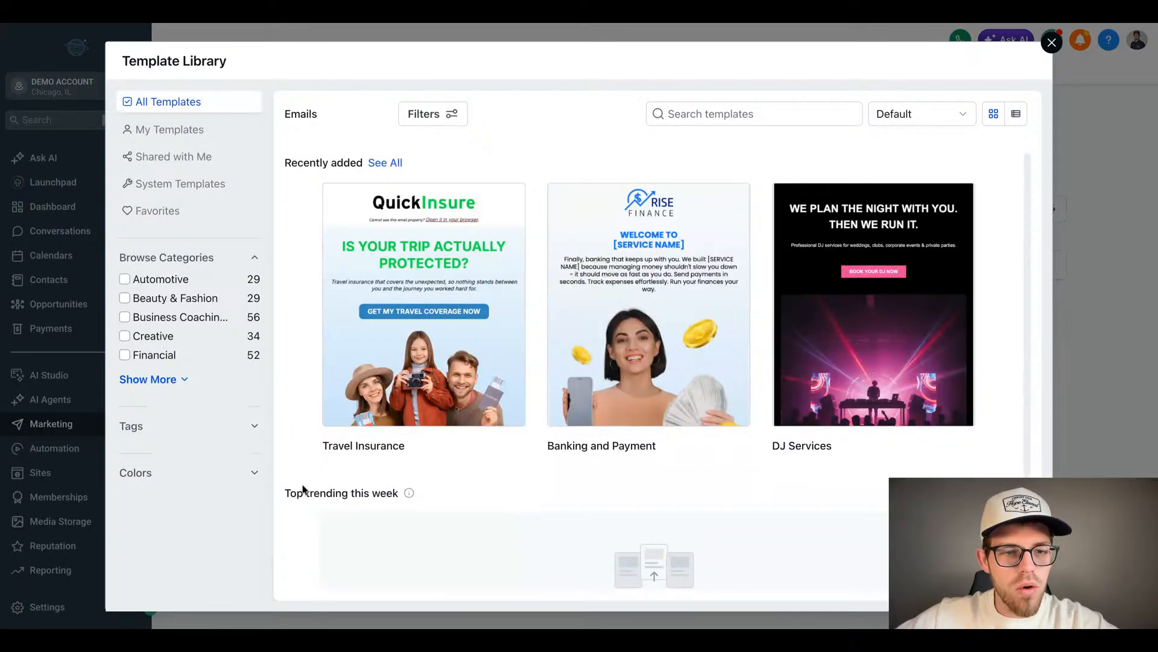
{"action": "left_click", "coordinate": [178, 384]}
{"action": "scroll", "coordinate": [181, 407], "scroll_direction": "down", "scroll_amount": 3}
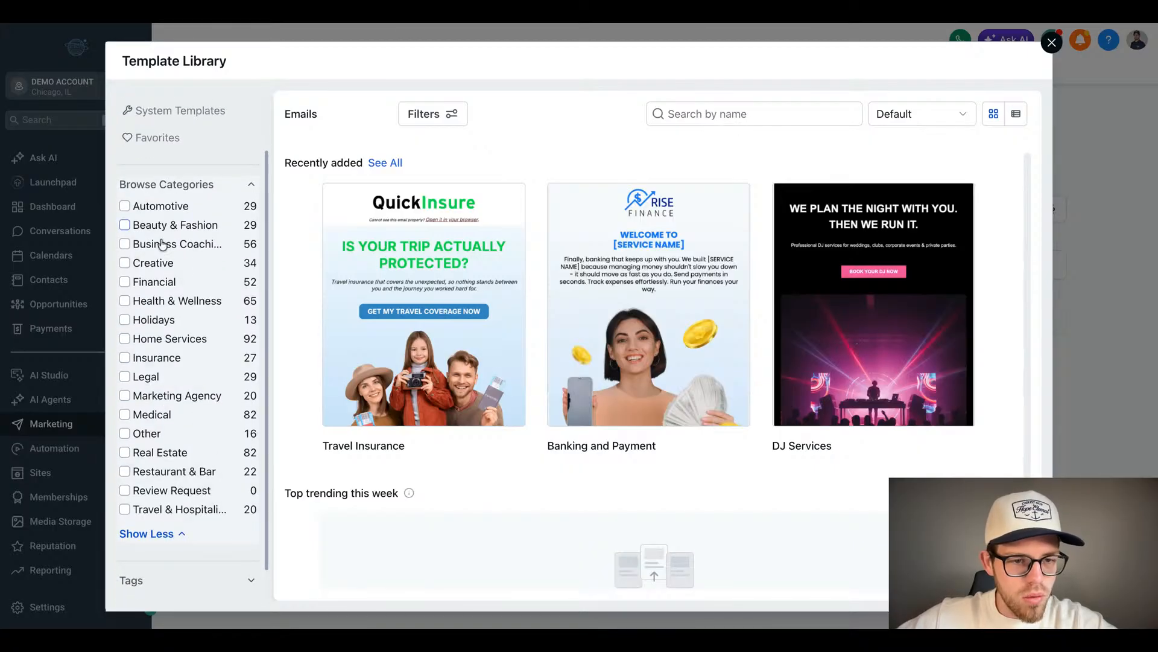
{"action": "left_click", "coordinate": [124, 452]}
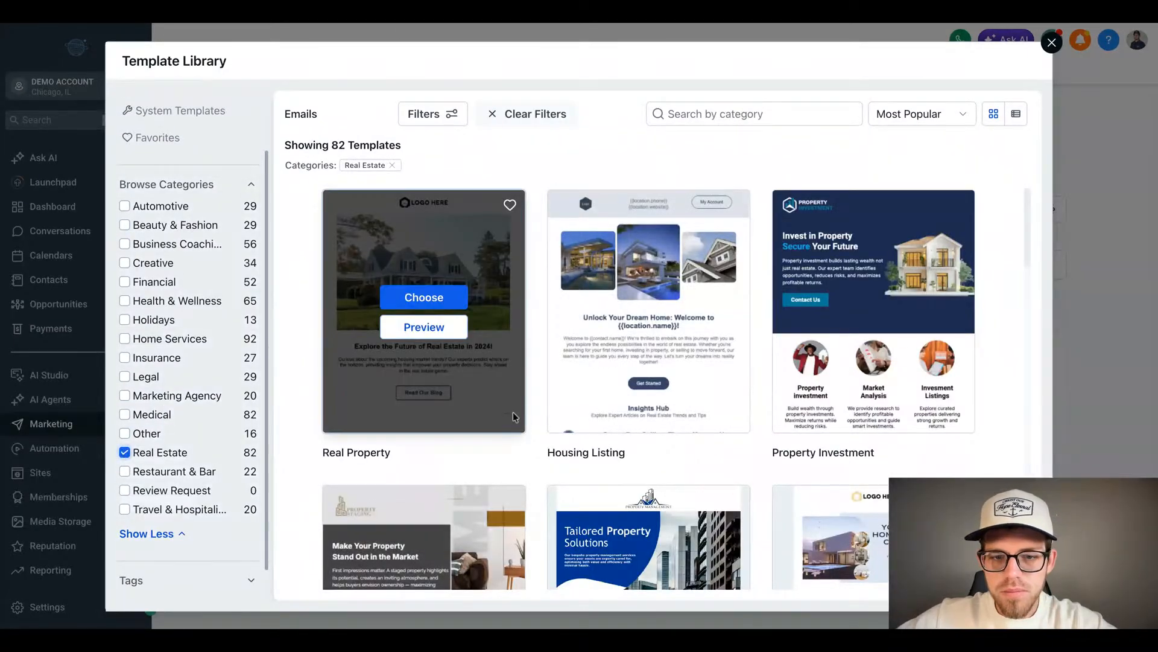
Step: Browse the Real Estate email templates in the library for a design to preview
{"action": "scroll", "coordinate": [553, 451], "scroll_direction": "down", "scroll_amount": 5}
{"action": "scroll", "coordinate": [553, 451], "scroll_direction": "down", "scroll_amount": 10}
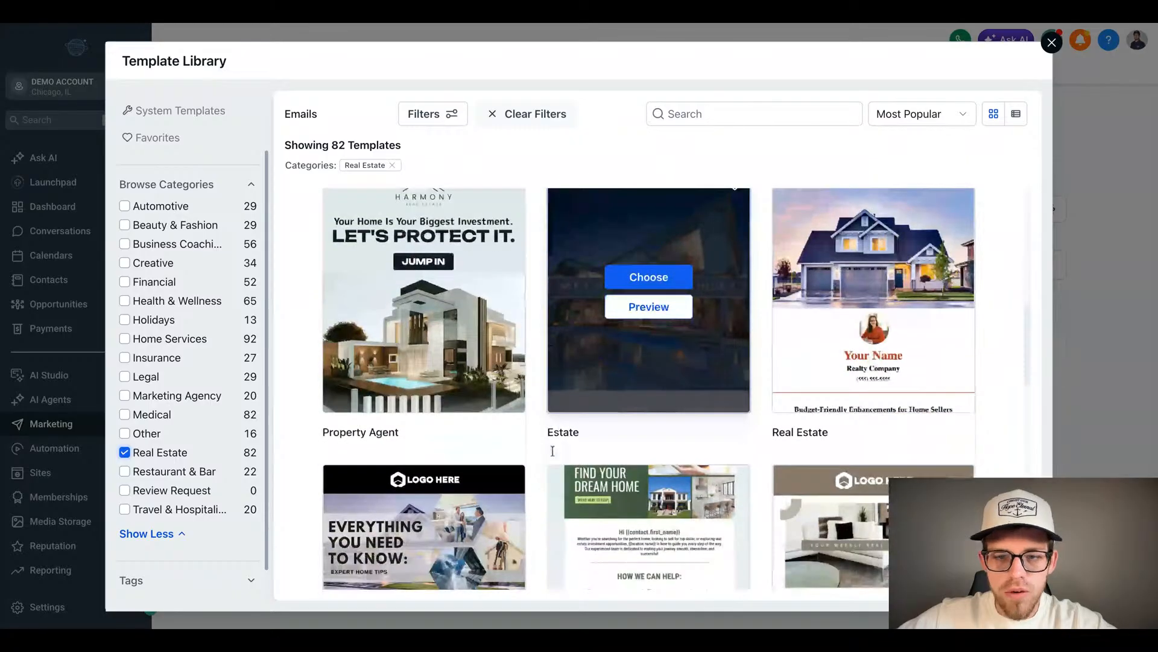
{"action": "scroll", "coordinate": [577, 454], "scroll_direction": "down", "scroll_amount": 6}
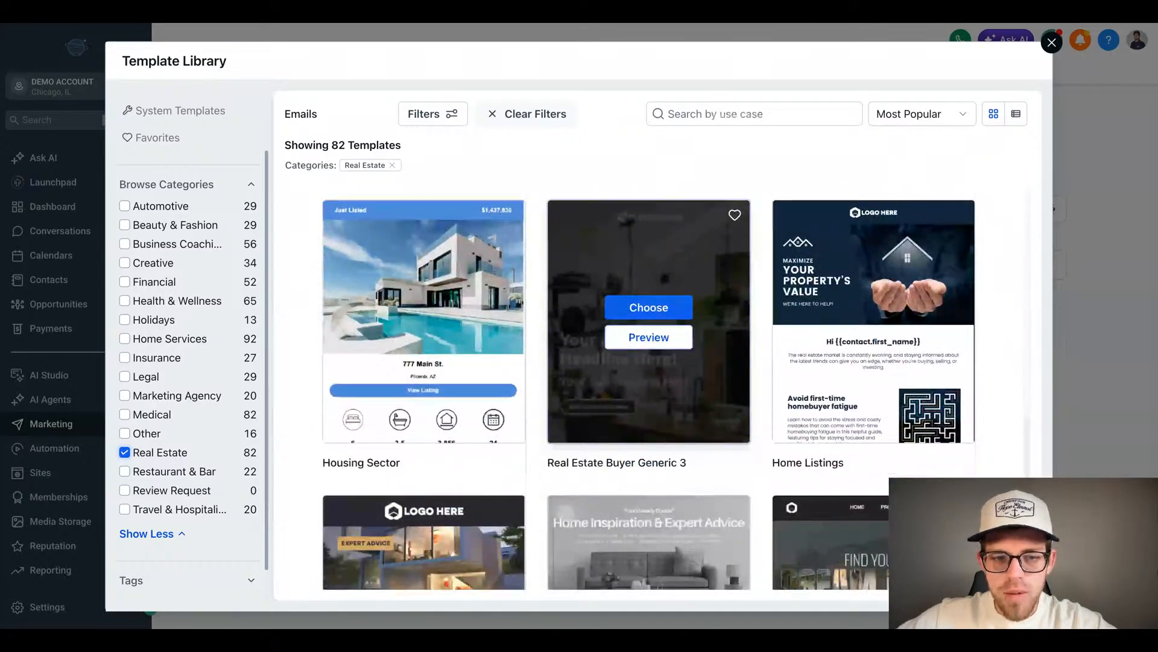
{"action": "scroll", "coordinate": [577, 453], "scroll_direction": "down", "scroll_amount": 5}
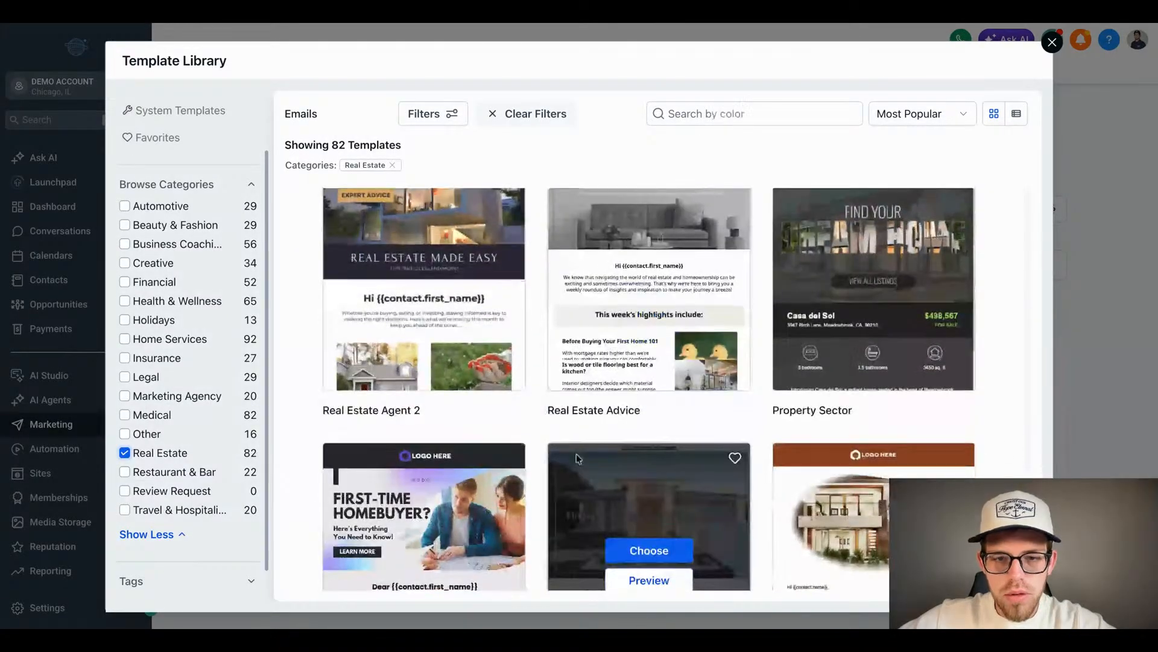
{"action": "scroll", "coordinate": [550, 483], "scroll_direction": "down", "scroll_amount": 6}
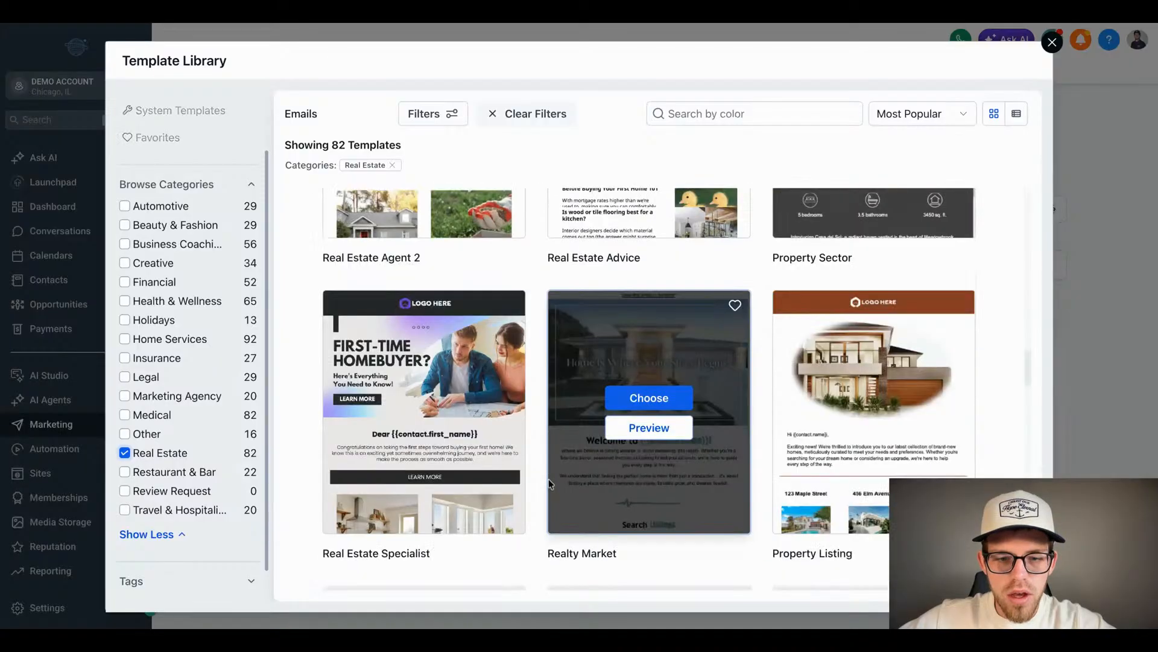
{"action": "scroll", "coordinate": [649, 470], "scroll_direction": "down", "scroll_amount": 6}
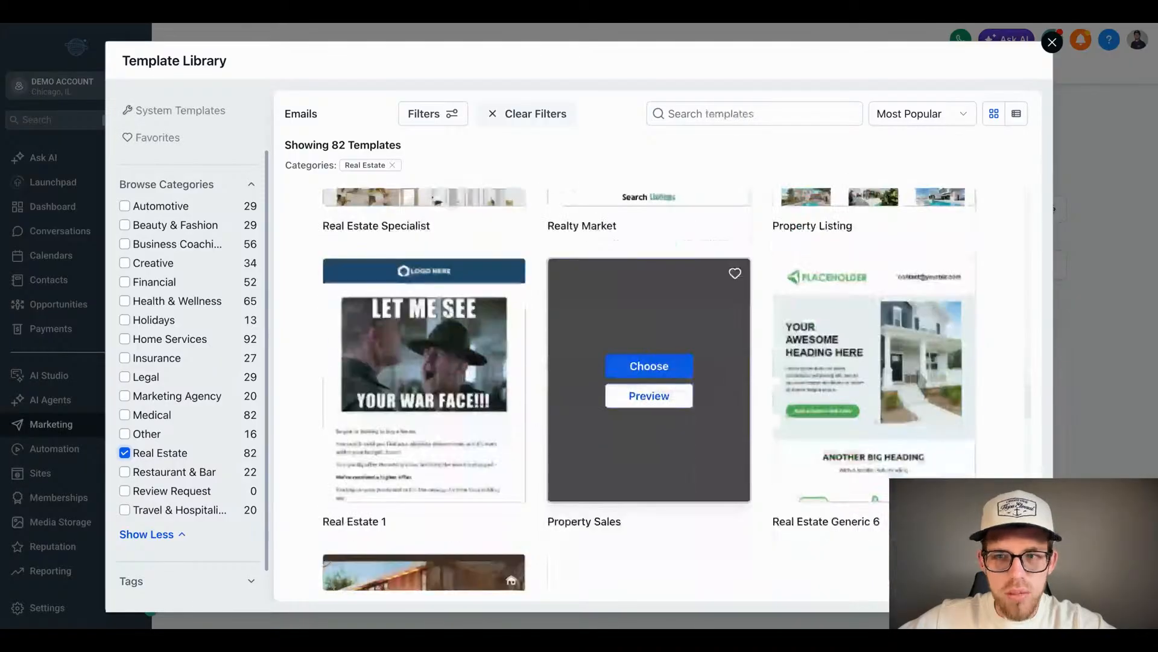
{"action": "scroll", "coordinate": [650, 470], "scroll_direction": "down", "scroll_amount": 6}
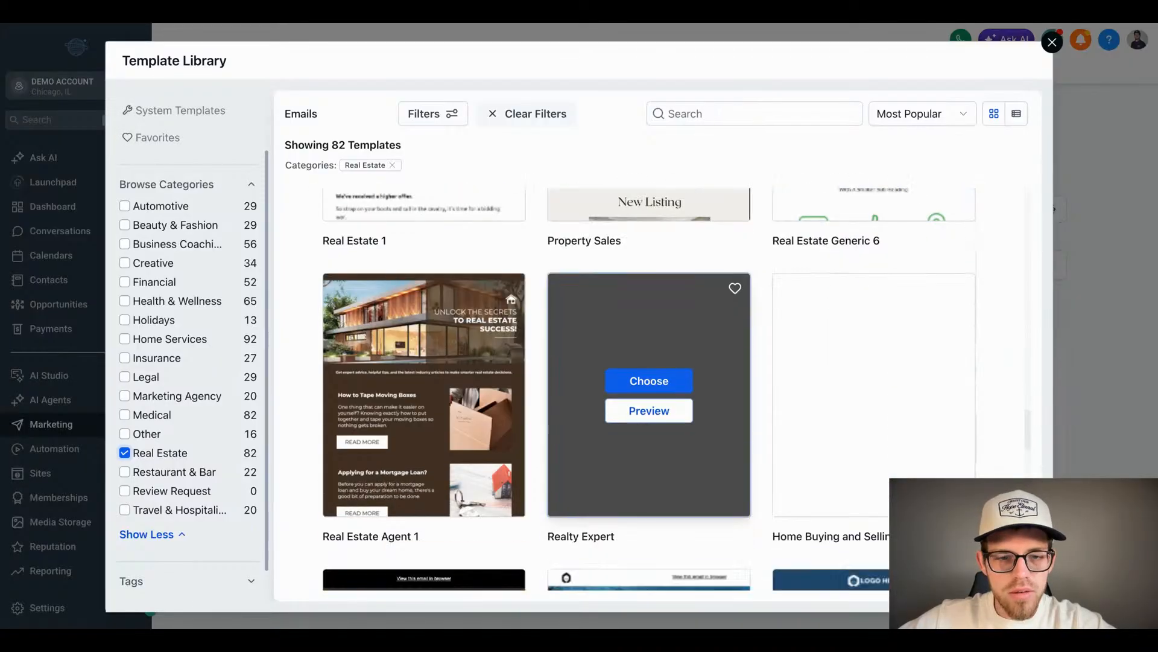
{"action": "scroll", "coordinate": [517, 385], "scroll_direction": "up", "scroll_amount": 5}
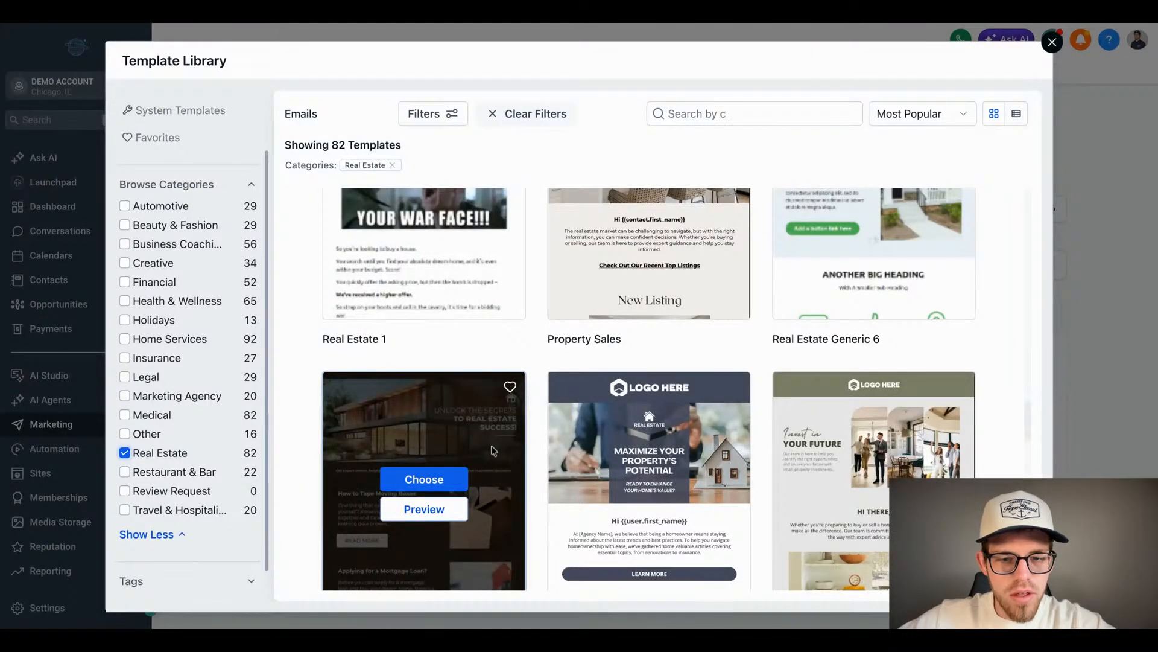
{"action": "scroll", "coordinate": [493, 450], "scroll_direction": "up", "scroll_amount": 5}
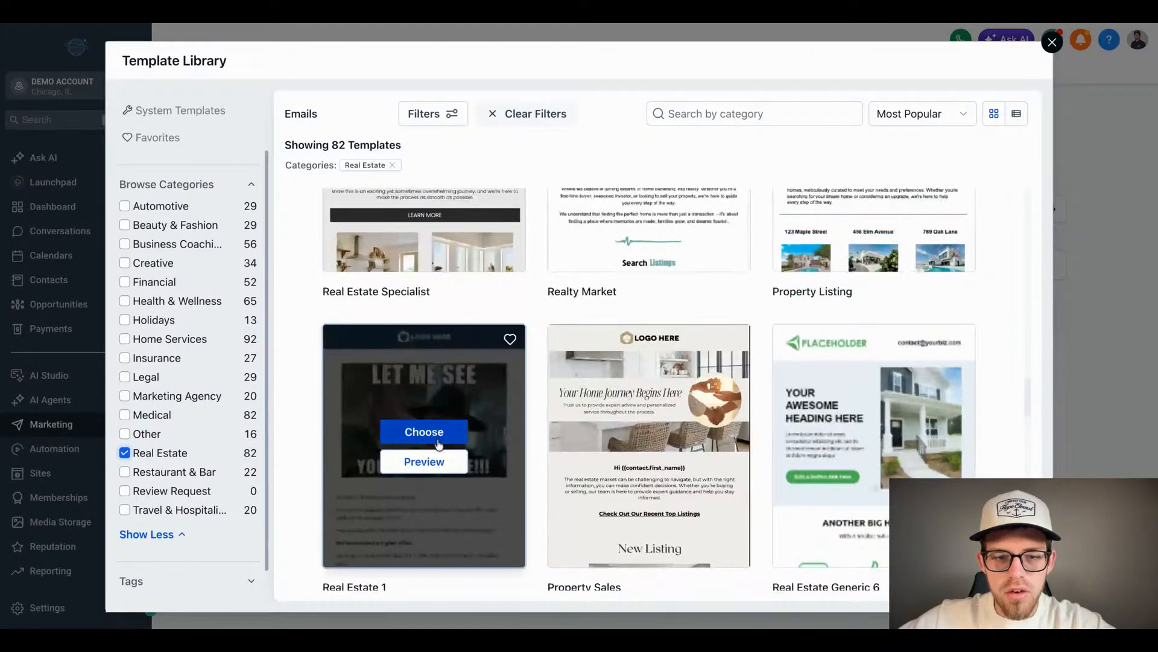
Step: Preview the Real Estate 1 template and examine its body text, contact button and footer placeholders
{"action": "left_click", "coordinate": [439, 462]}
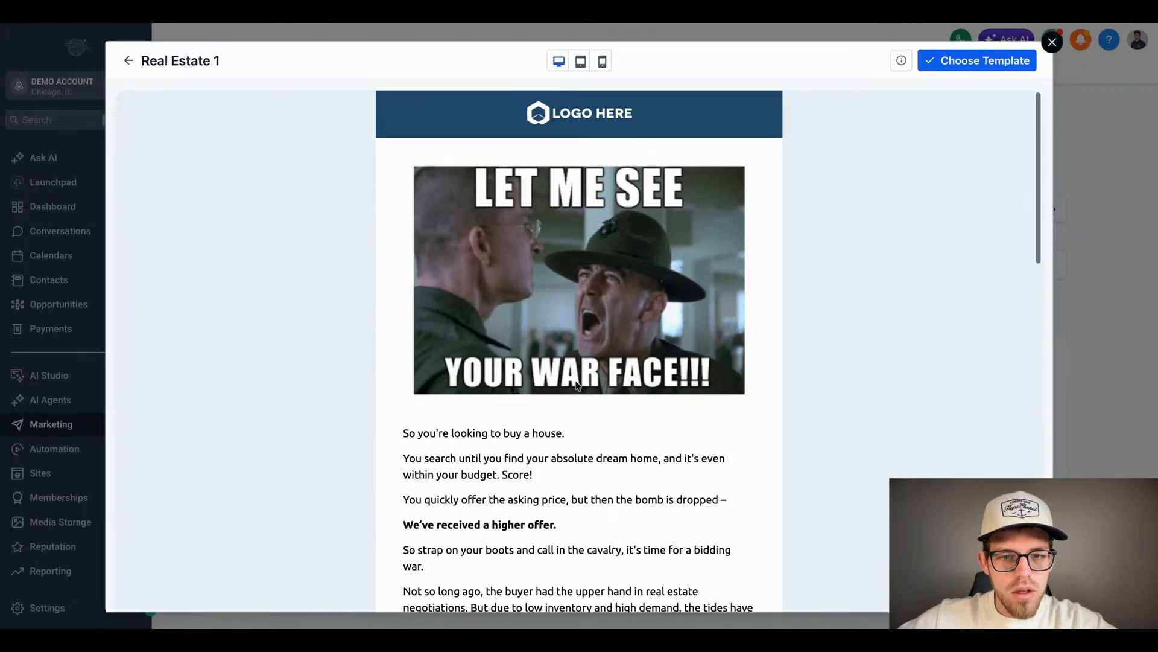
{"action": "scroll", "coordinate": [577, 386], "scroll_direction": "down", "scroll_amount": 3}
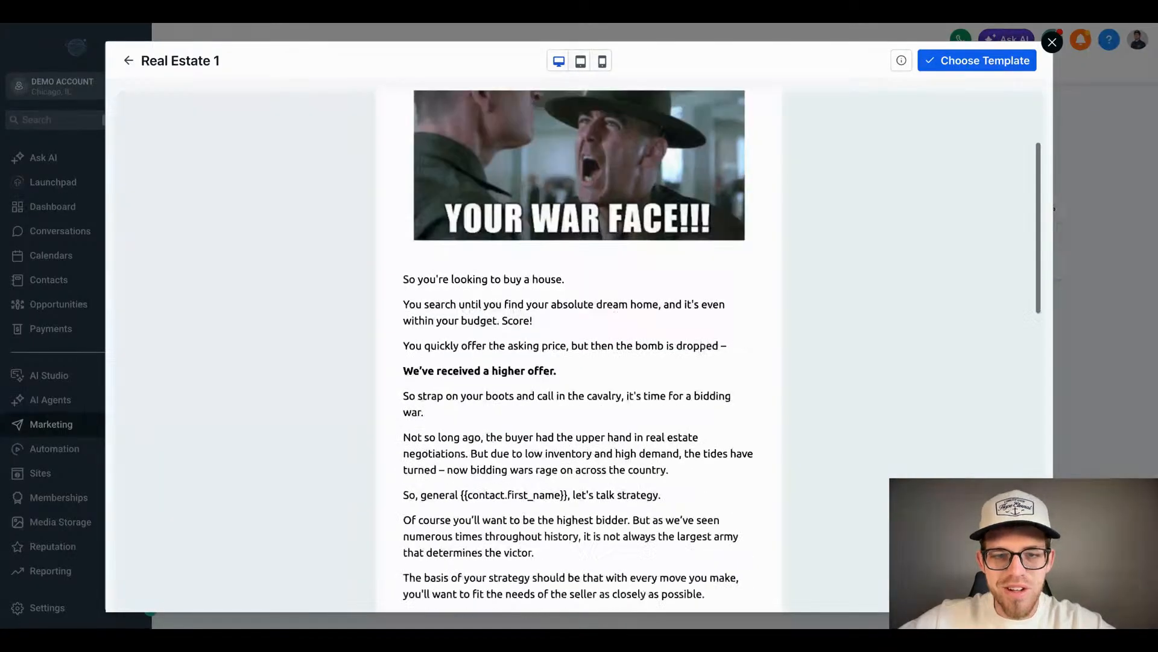
{"action": "scroll", "coordinate": [579, 350], "scroll_direction": "down", "scroll_amount": 15}
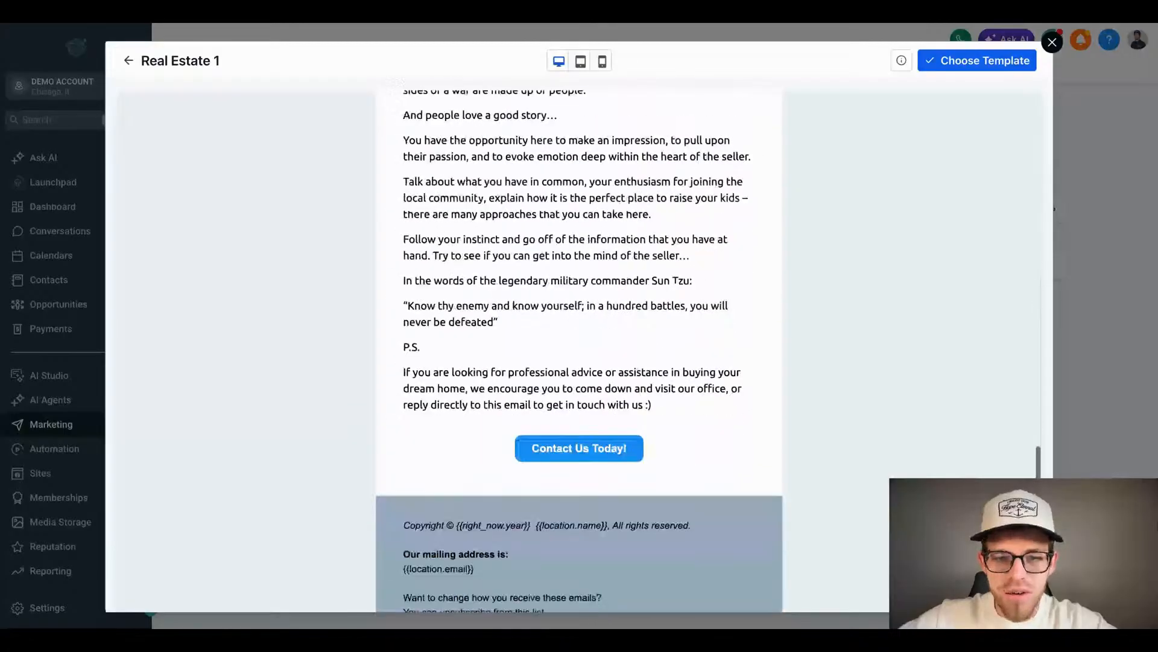
{"action": "scroll", "coordinate": [609, 312], "scroll_direction": "down", "scroll_amount": 3}
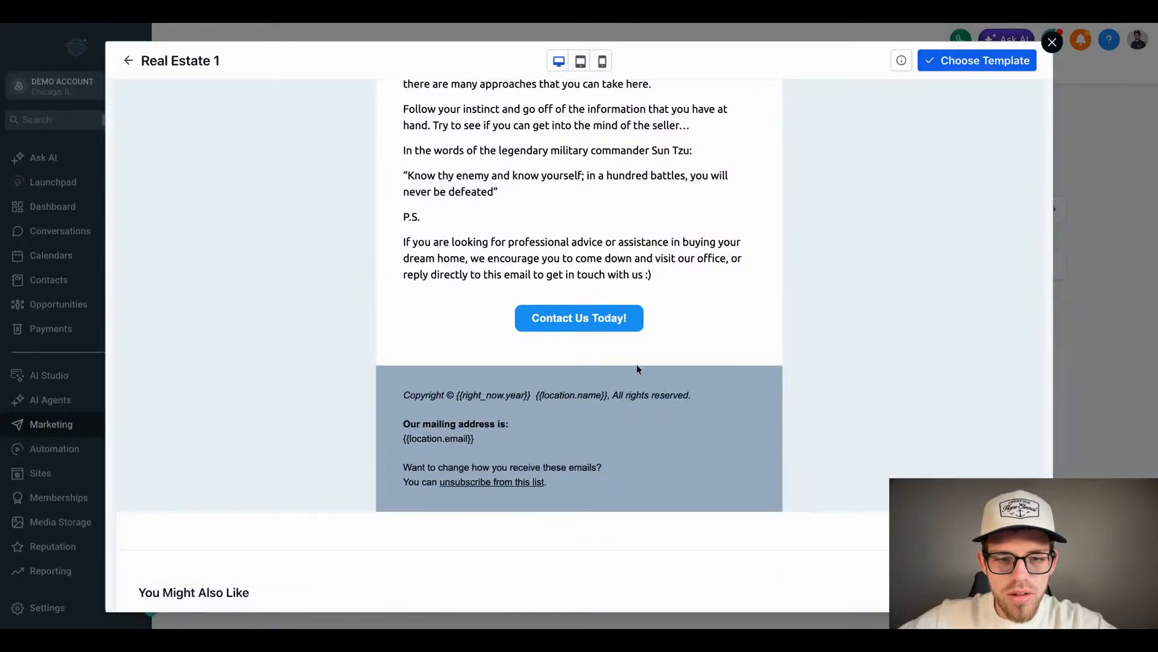
{"action": "scroll", "coordinate": [638, 369], "scroll_direction": "down", "scroll_amount": 1}
{"action": "scroll", "coordinate": [639, 371], "scroll_direction": "up", "scroll_amount": 2}
{"action": "scroll", "coordinate": [639, 370], "scroll_direction": "down", "scroll_amount": 1}
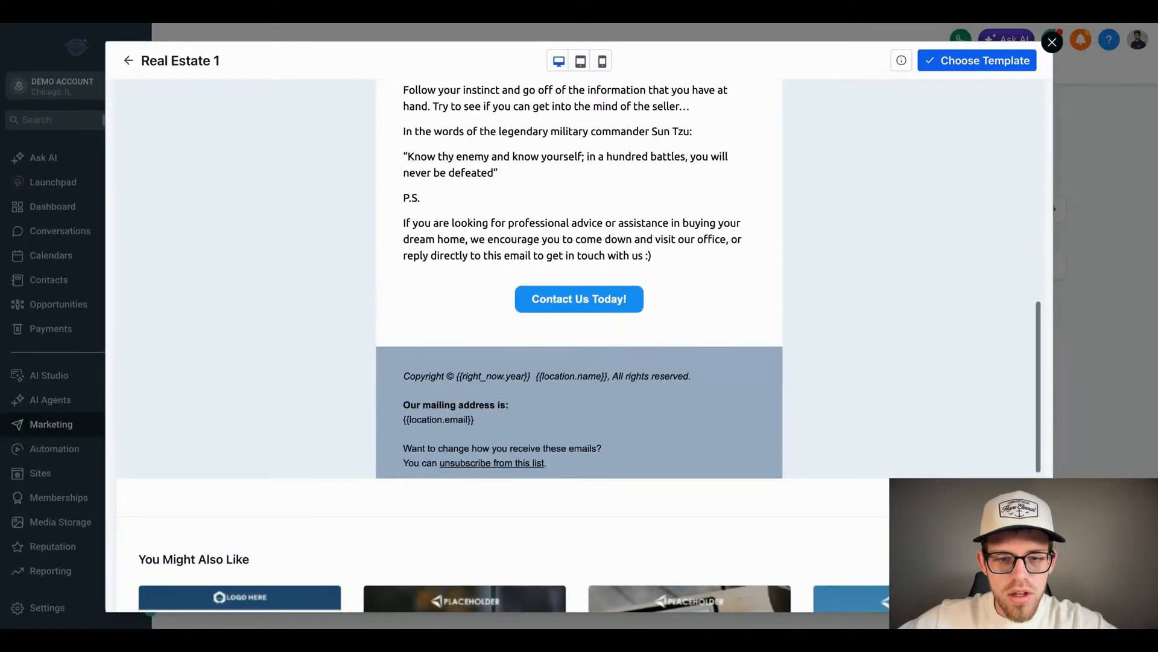
{"action": "scroll", "coordinate": [481, 364], "scroll_direction": "down", "scroll_amount": 1}
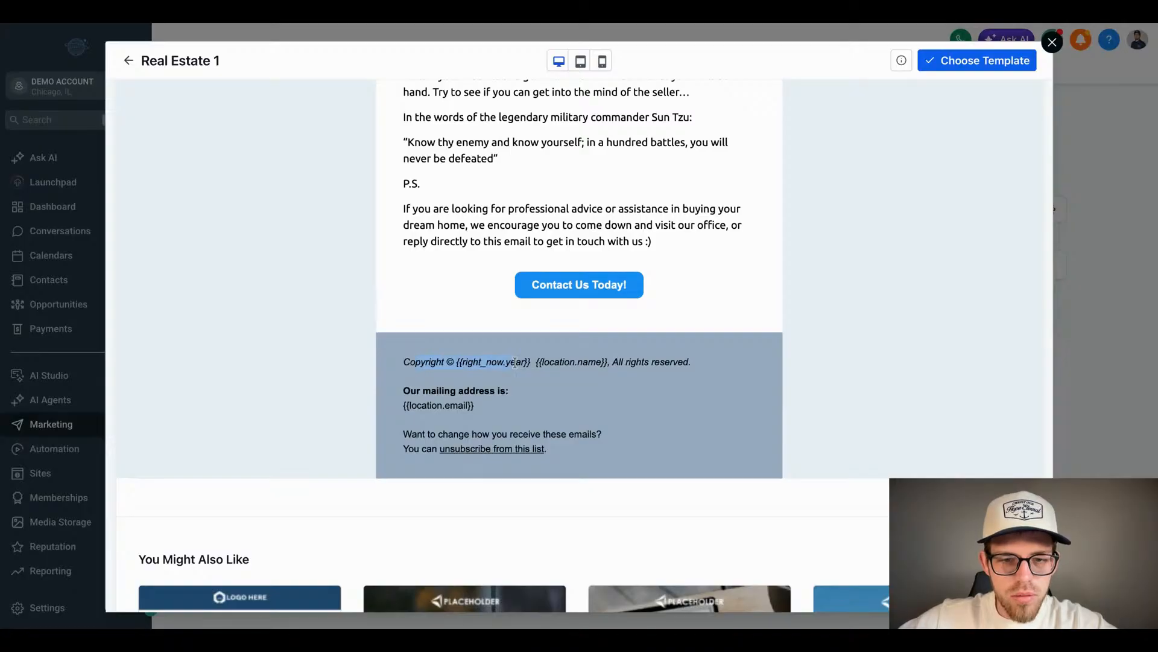
{"action": "left_click", "coordinate": [545, 378]}
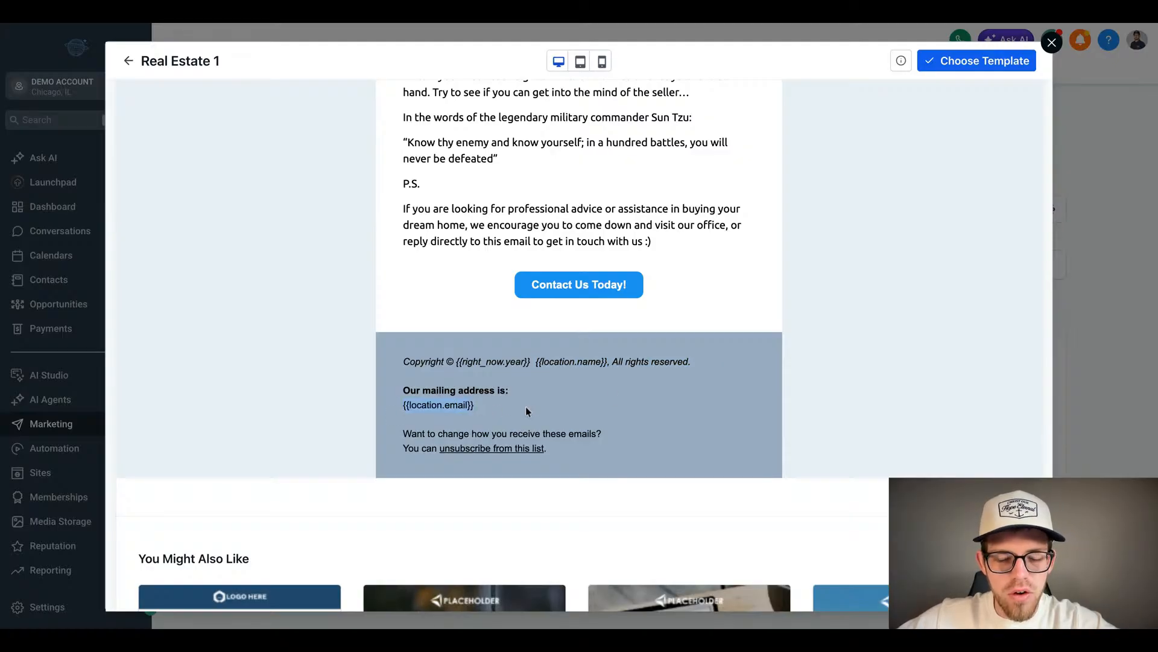
Step: Review the Real Estate 1 template again from its logo header through the body text, and return to the template library
{"action": "scroll", "coordinate": [719, 332], "scroll_direction": "up", "scroll_amount": 15}
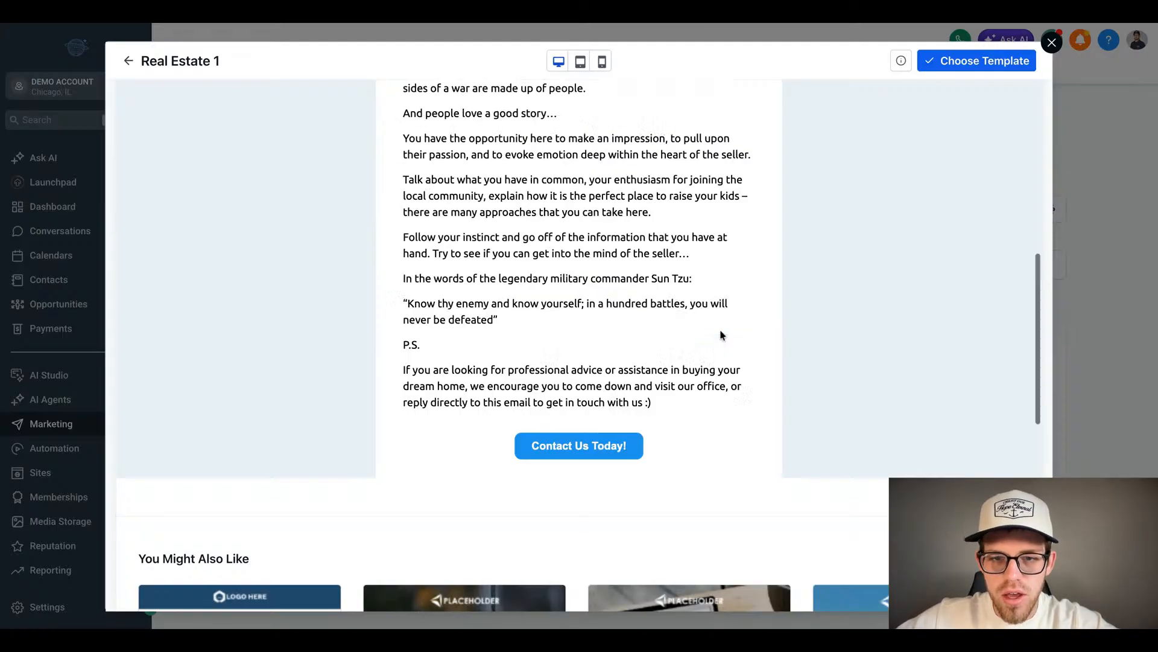
{"action": "scroll", "coordinate": [721, 334], "scroll_direction": "up", "scroll_amount": 7}
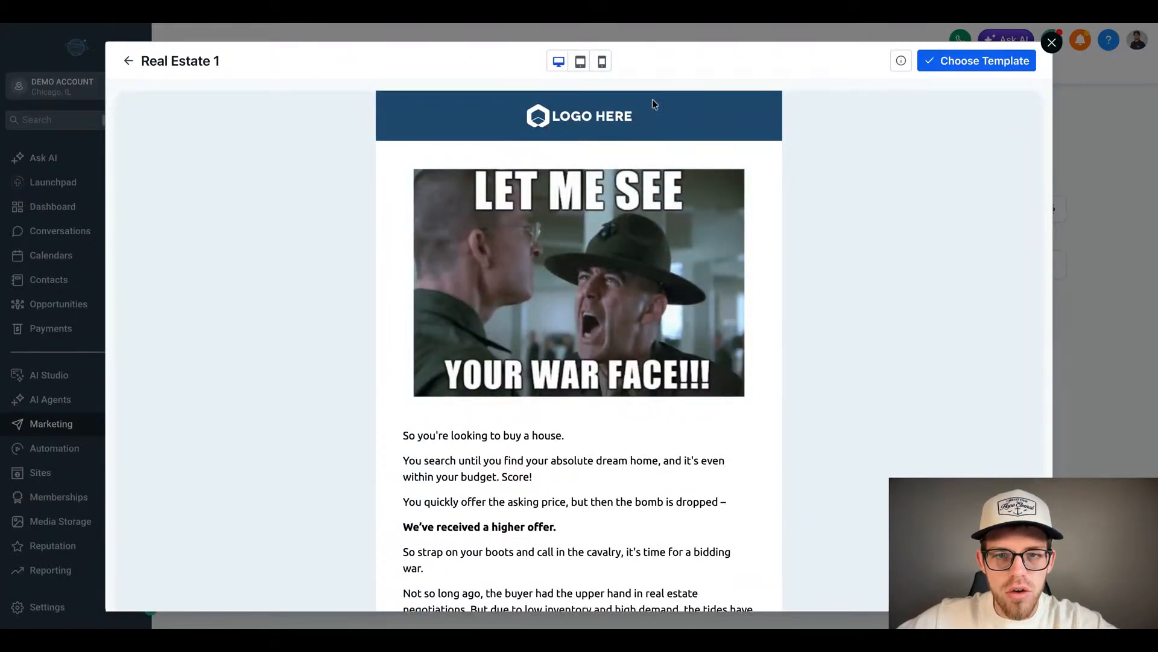
{"action": "scroll", "coordinate": [601, 287], "scroll_direction": "down", "scroll_amount": 12}
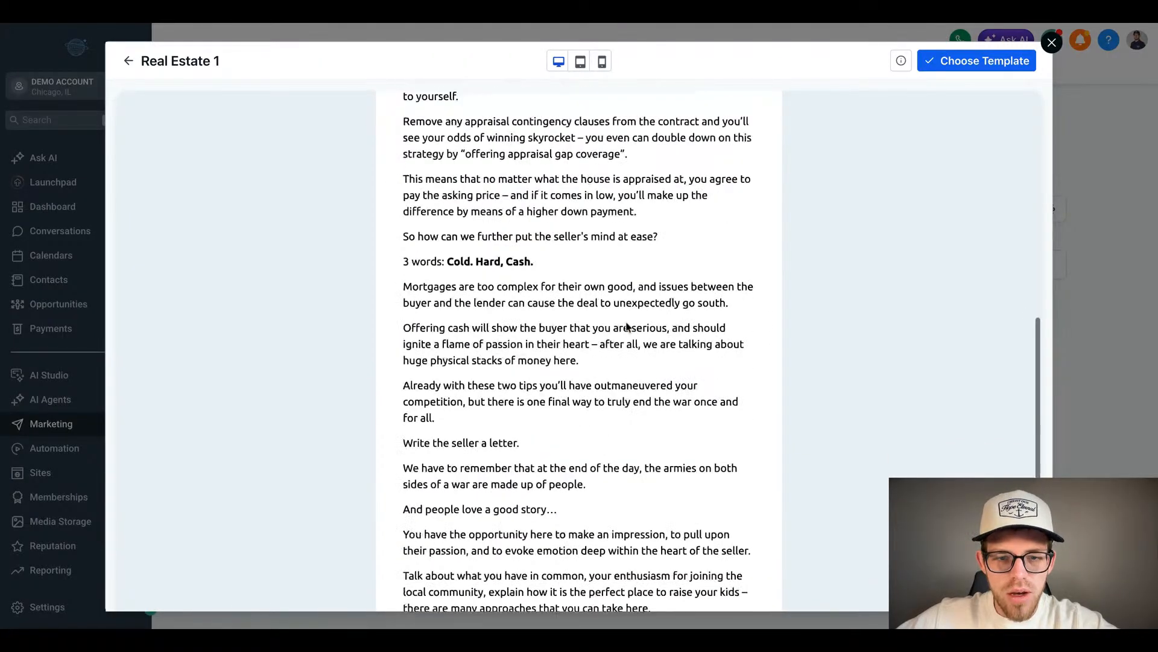
{"action": "scroll", "coordinate": [601, 287], "scroll_direction": "up", "scroll_amount": 5}
{"action": "scroll", "coordinate": [609, 284], "scroll_direction": "up", "scroll_amount": 6}
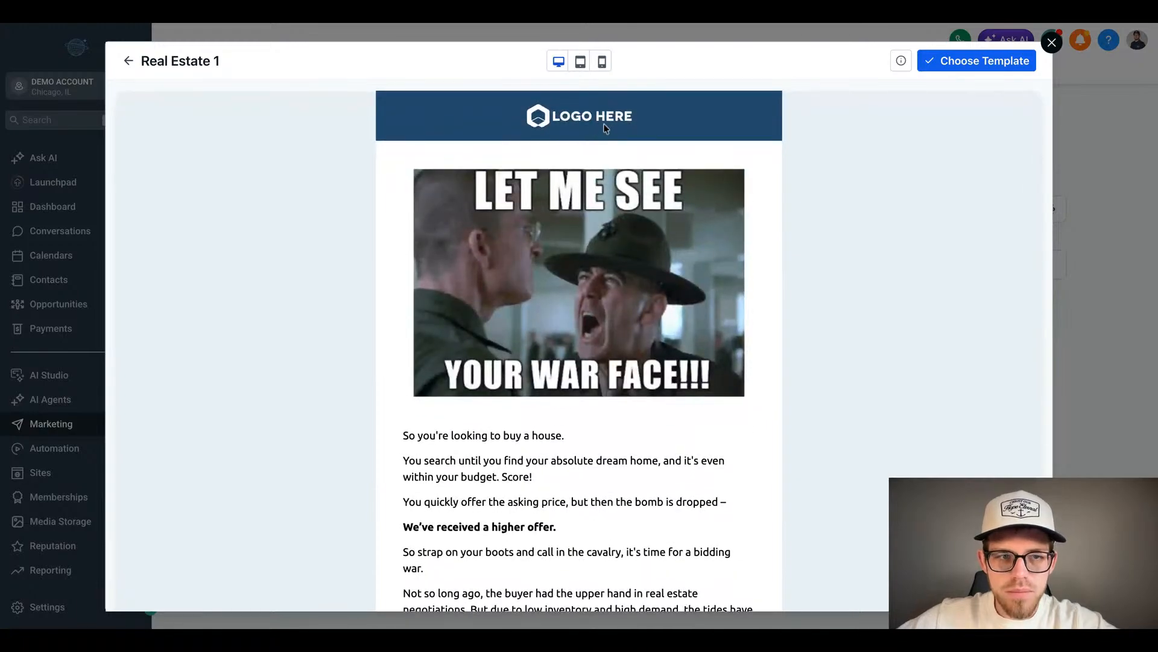
{"action": "scroll", "coordinate": [563, 290], "scroll_direction": "down", "scroll_amount": 3}
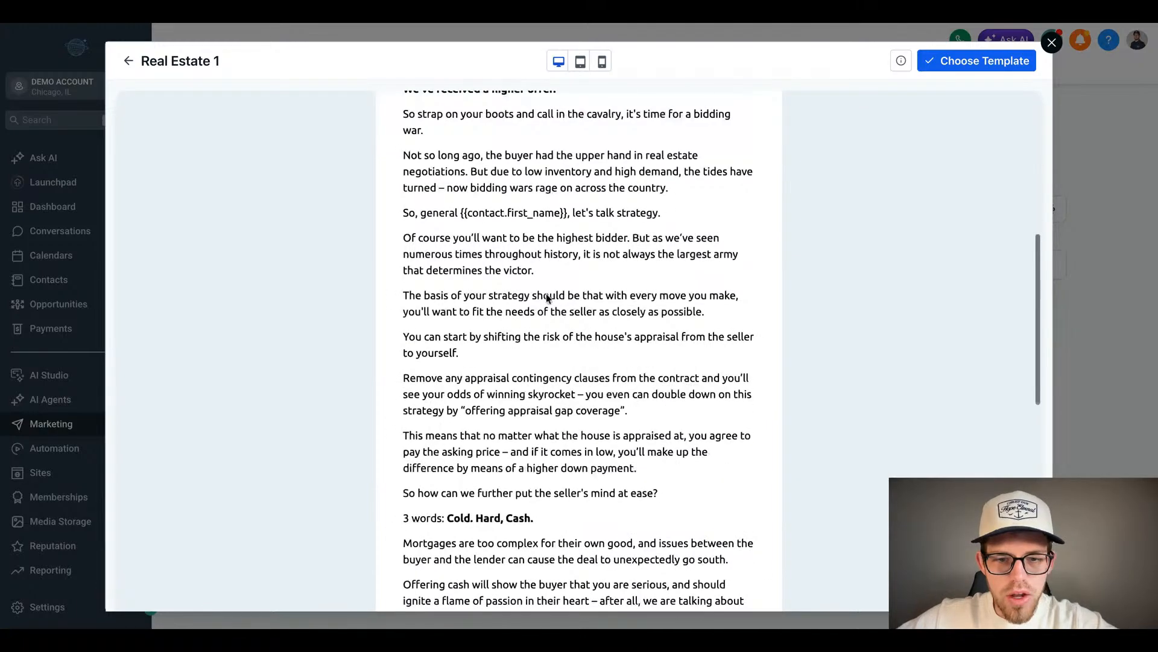
{"action": "scroll", "coordinate": [549, 298], "scroll_direction": "down", "scroll_amount": 10}
{"action": "scroll", "coordinate": [548, 298], "scroll_direction": "up", "scroll_amount": 5}
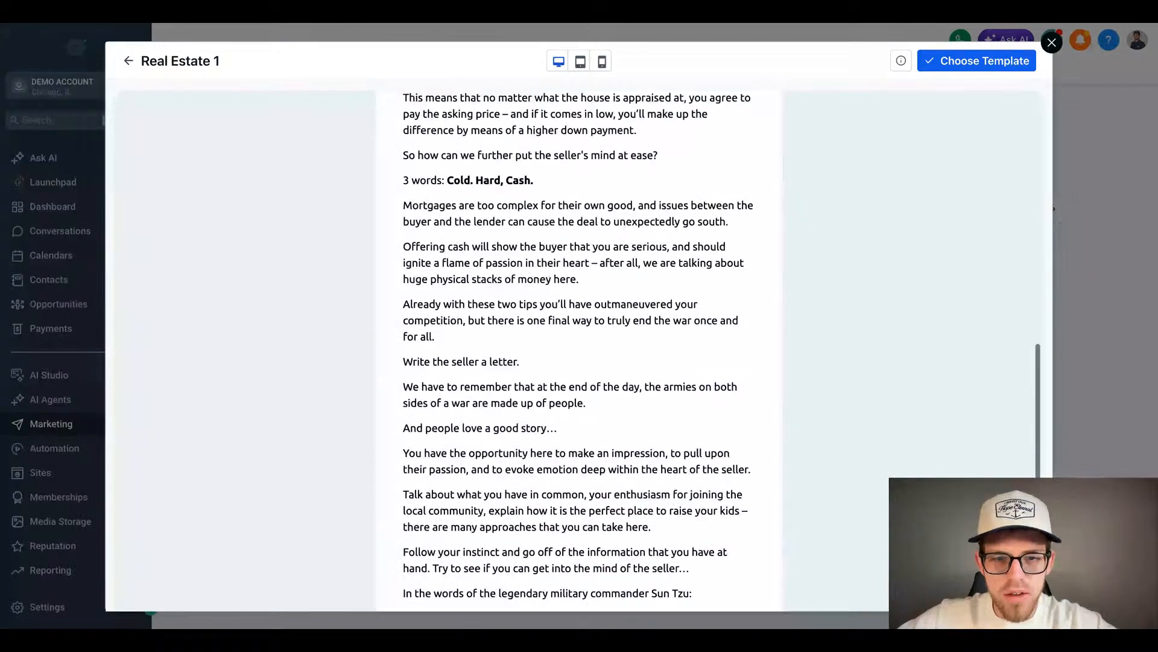
{"action": "scroll", "coordinate": [726, 302], "scroll_direction": "up", "scroll_amount": 5}
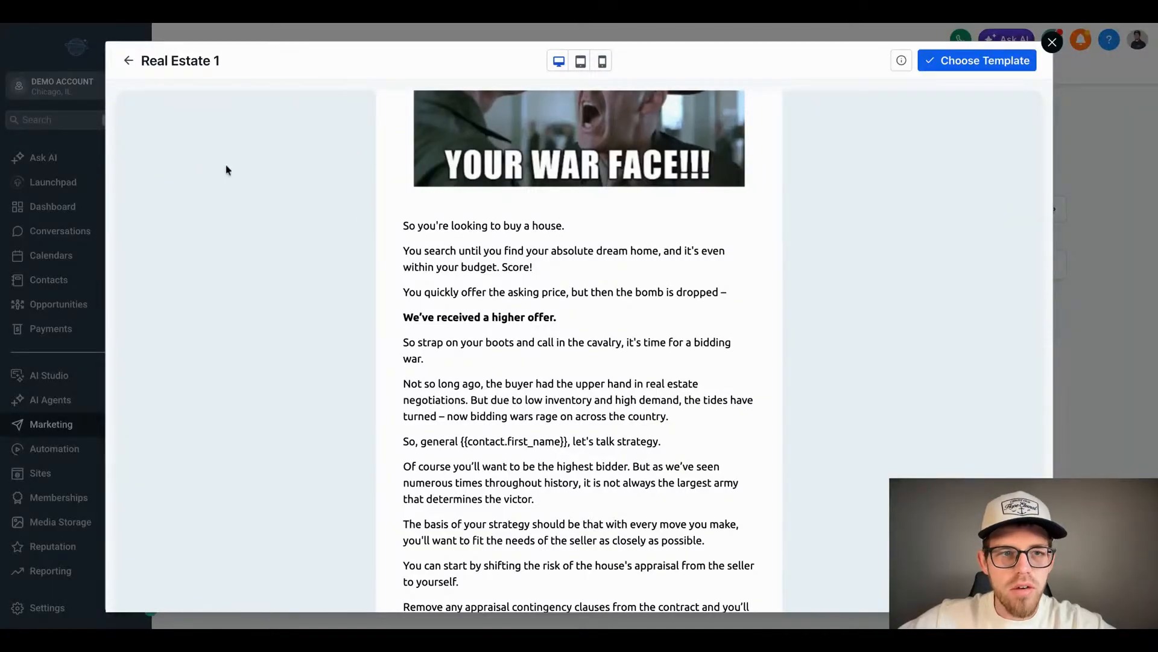
{"action": "left_click", "coordinate": [130, 62]}
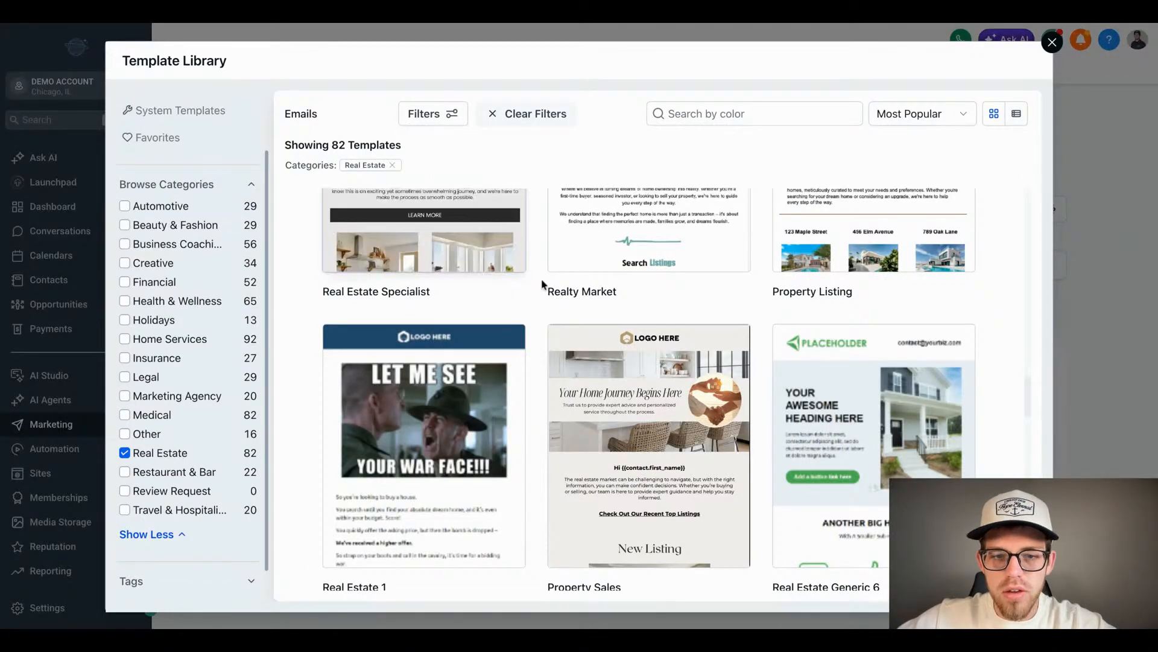
Step: Look through more Real Estate templates and the favorites, and close the template library without choosing one
{"action": "scroll", "coordinate": [543, 326], "scroll_direction": "down", "scroll_amount": 6}
{"action": "scroll", "coordinate": [541, 321], "scroll_direction": "up", "scroll_amount": 4}
{"action": "scroll", "coordinate": [542, 320], "scroll_direction": "down", "scroll_amount": 6}
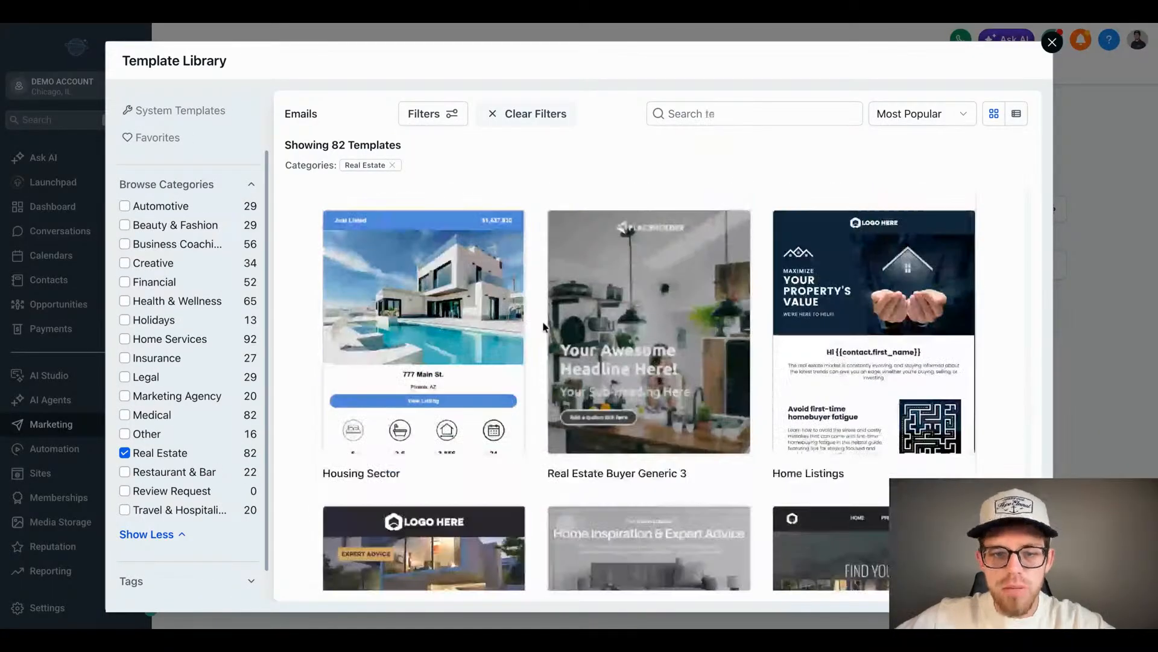
{"action": "scroll", "coordinate": [422, 314], "scroll_direction": "down", "scroll_amount": 12}
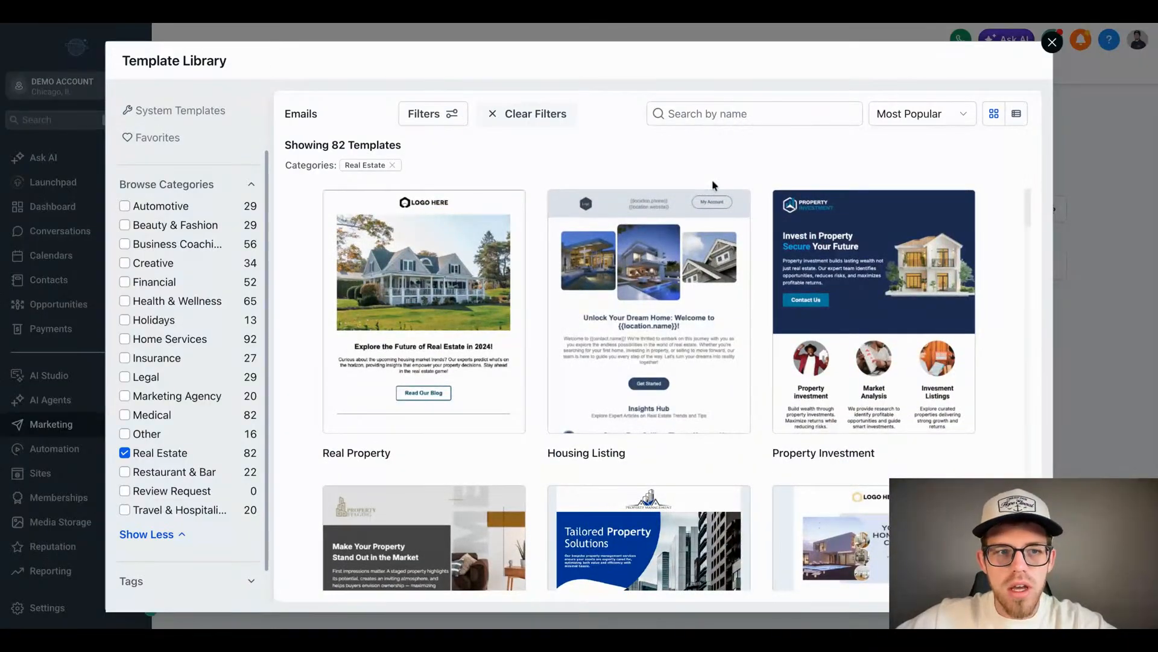
{"action": "left_click", "coordinate": [159, 138]}
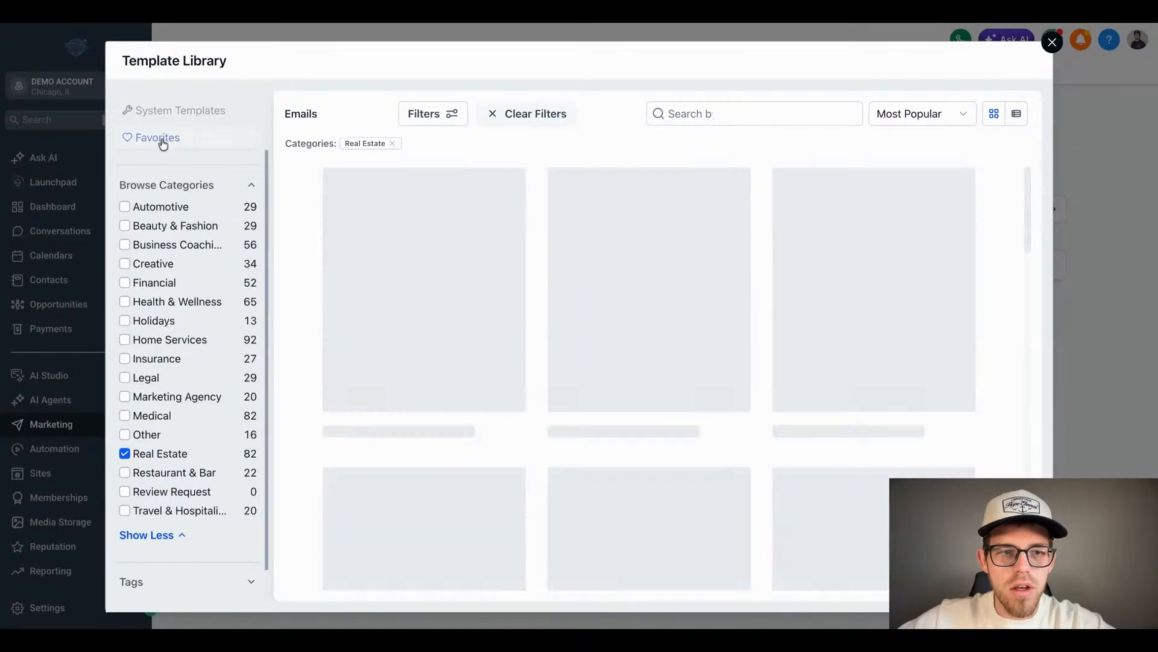
{"action": "left_click", "coordinate": [1051, 39]}
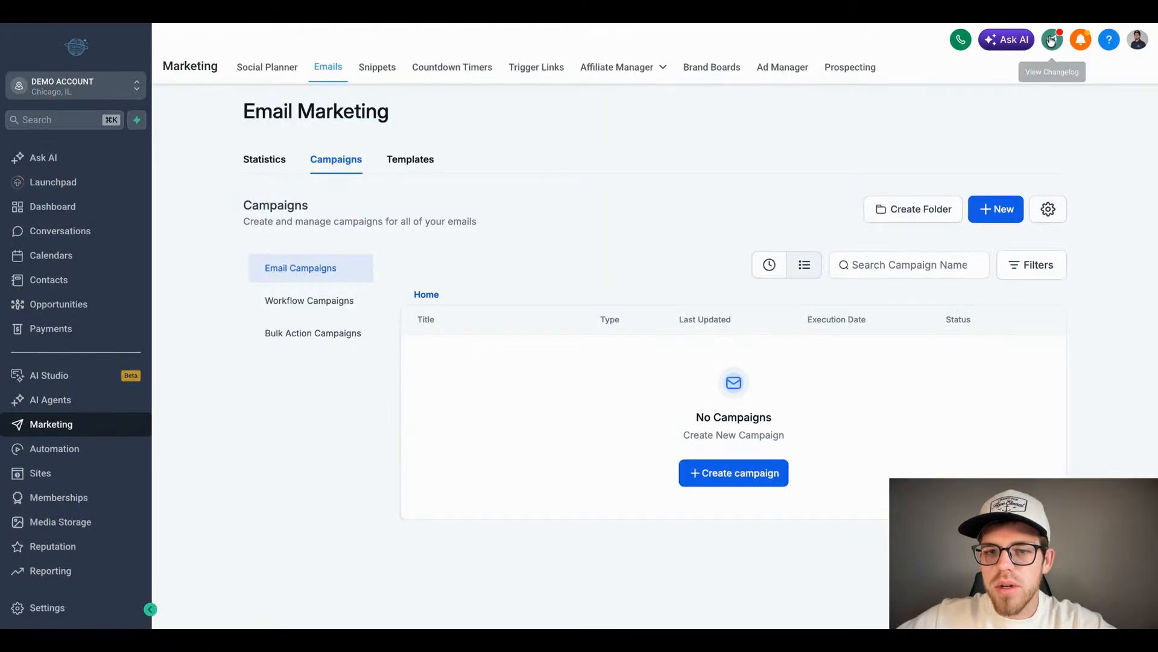
Step: Create a new blank email campaign using the Design Editor
{"action": "left_click", "coordinate": [992, 210]}
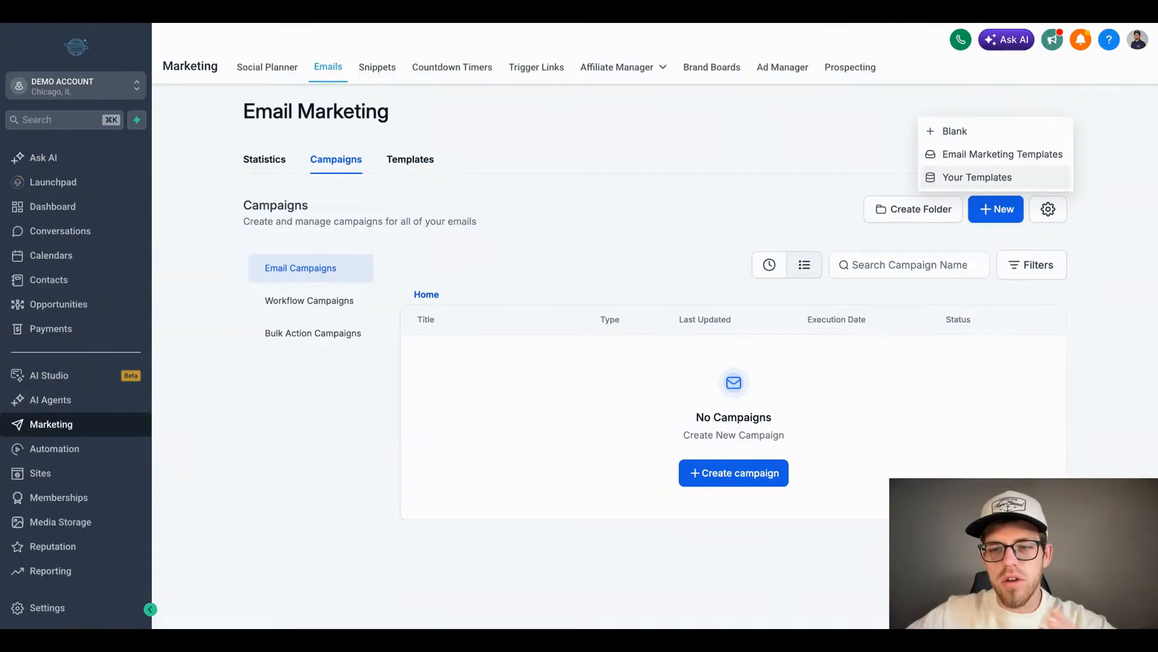
{"action": "left_click", "coordinate": [933, 135]}
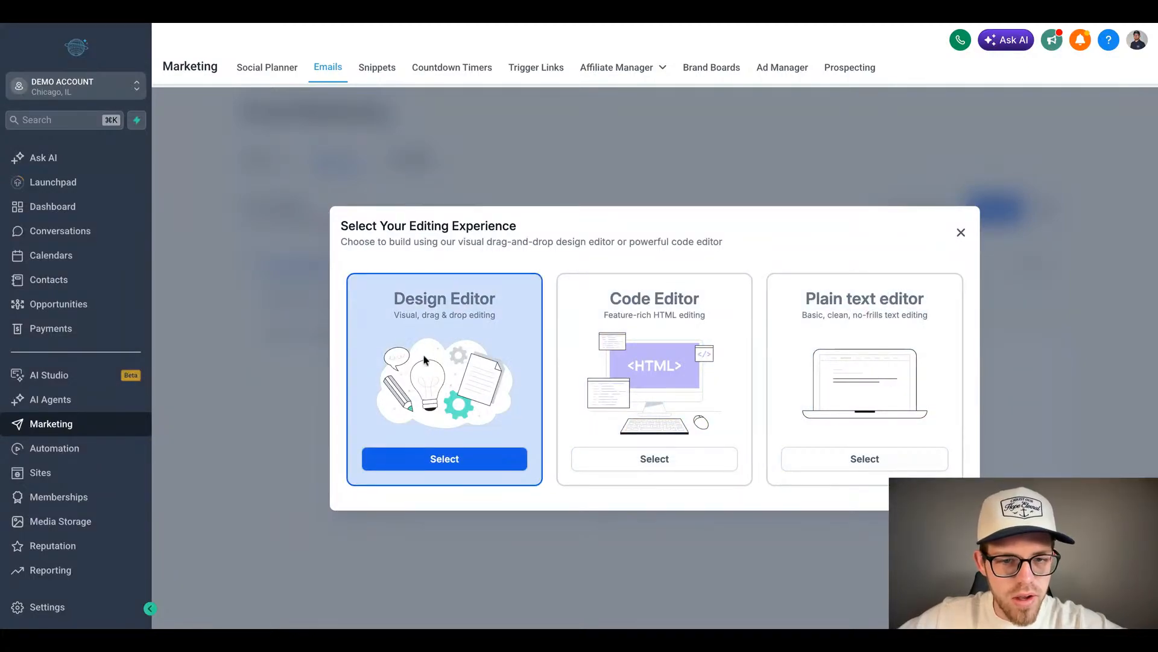
{"action": "left_click", "coordinate": [444, 459]}
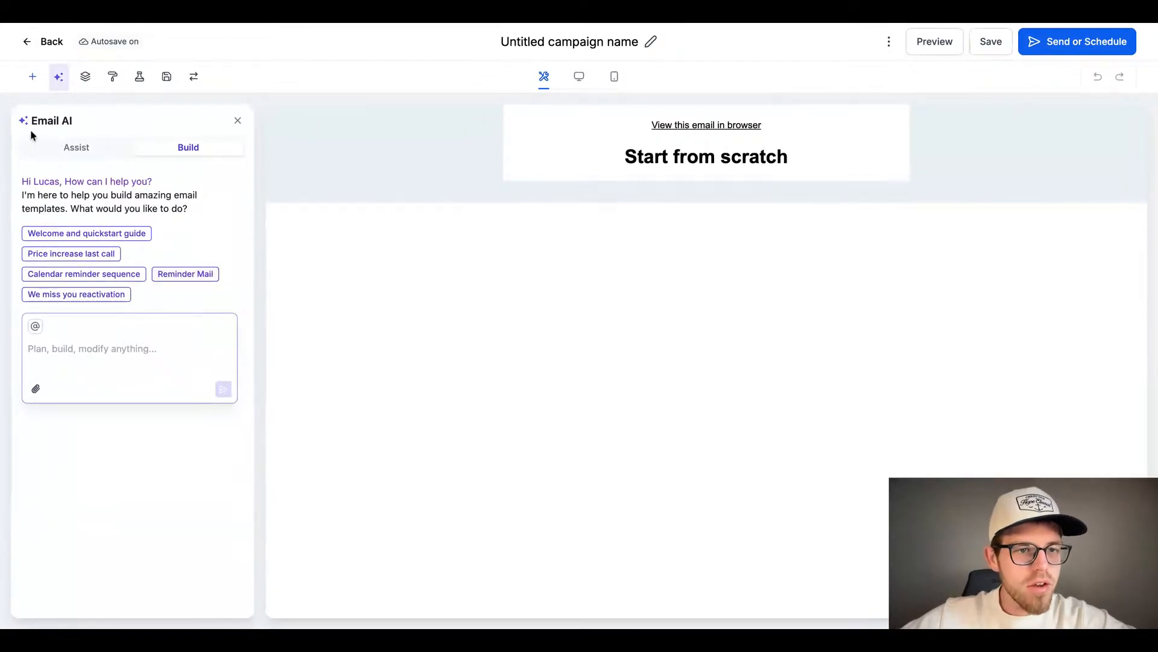
Step: Have Email AI build from the "We miss you reactivation" suggestion and expand it into a full short paragraph for the hero text
{"action": "left_click_drag", "start_coordinate": [26, 127], "coordinate": [95, 121]}
{"action": "left_click", "coordinate": [95, 123]}
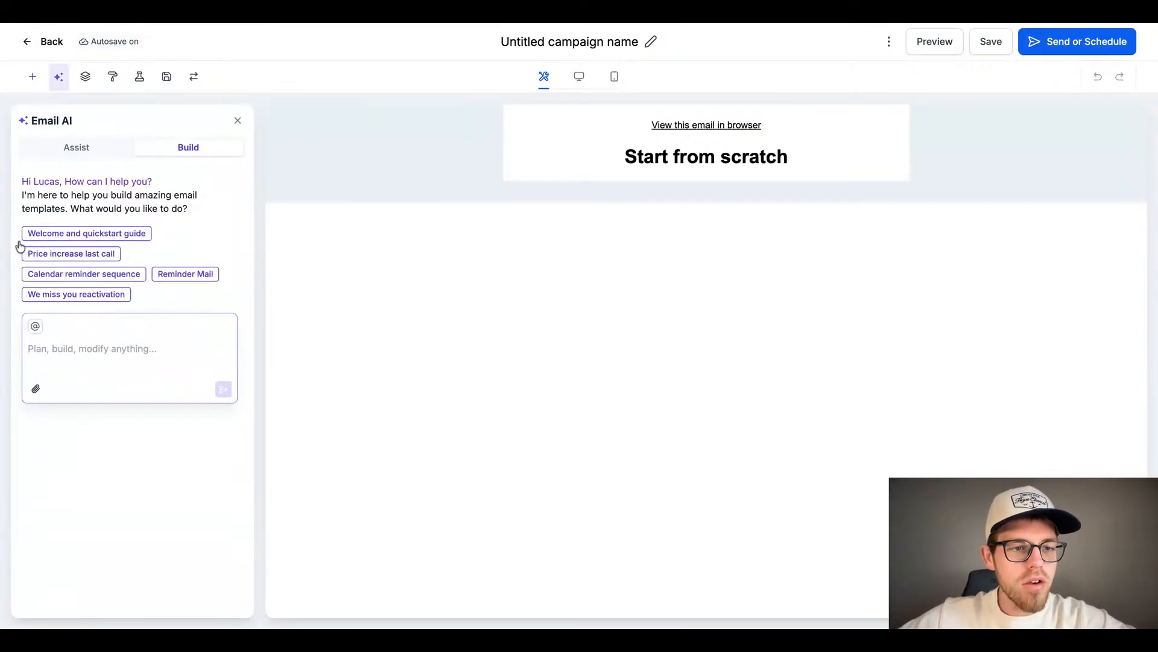
{"action": "left_click", "coordinate": [75, 351]}
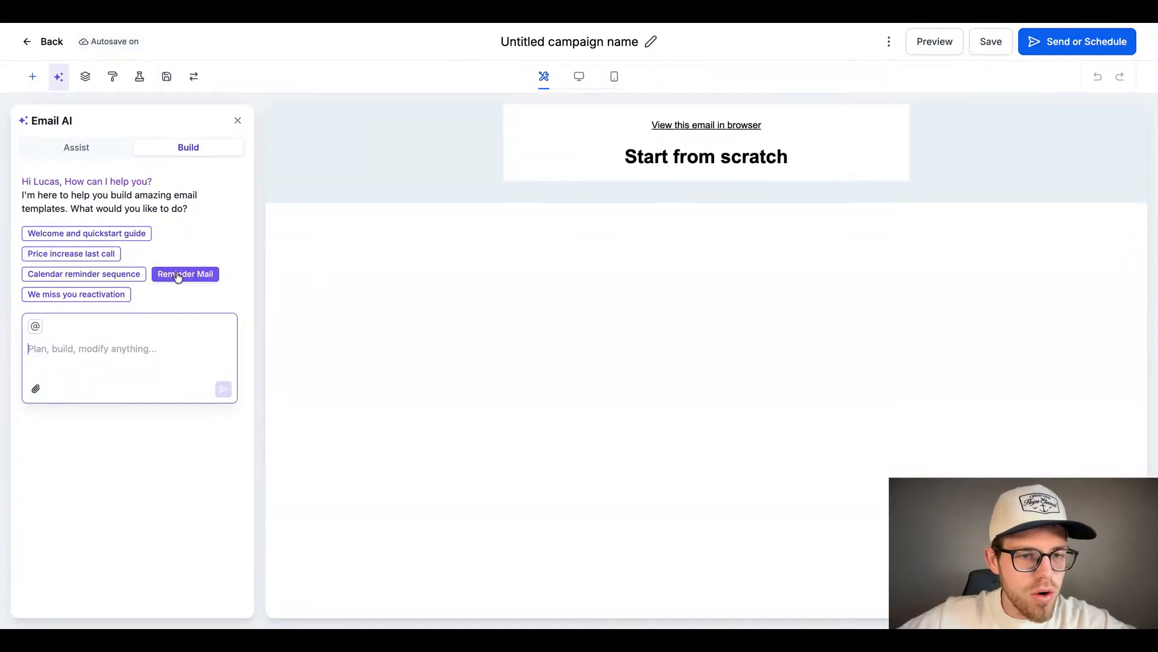
{"action": "left_click", "coordinate": [108, 295]}
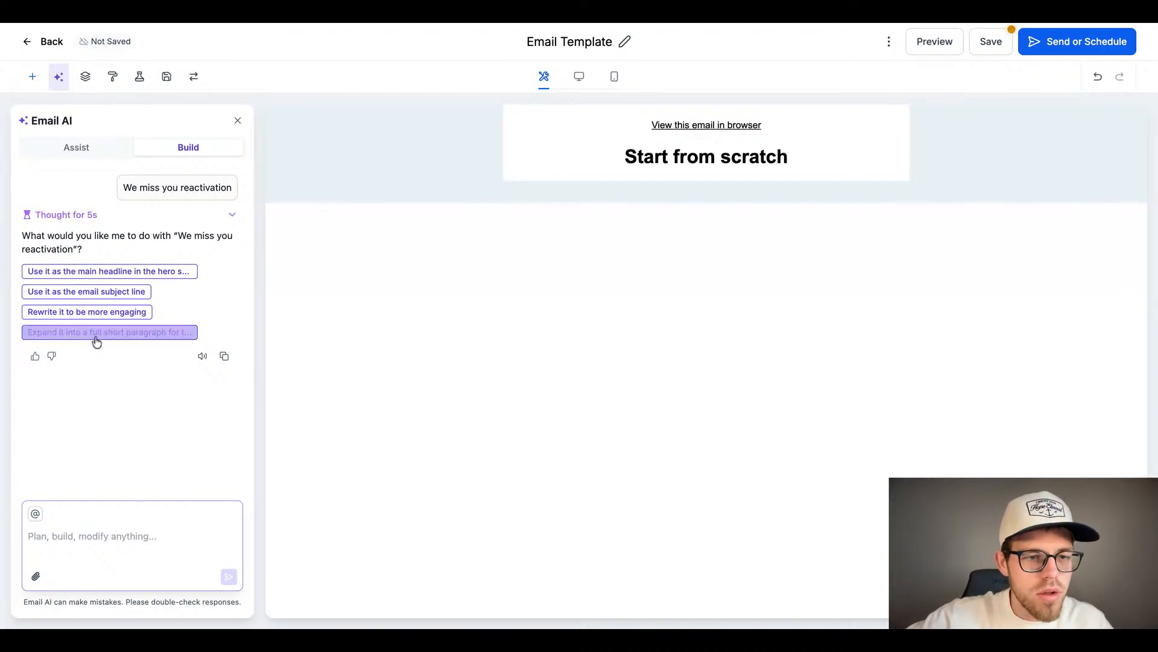
{"action": "left_click", "coordinate": [119, 539]}
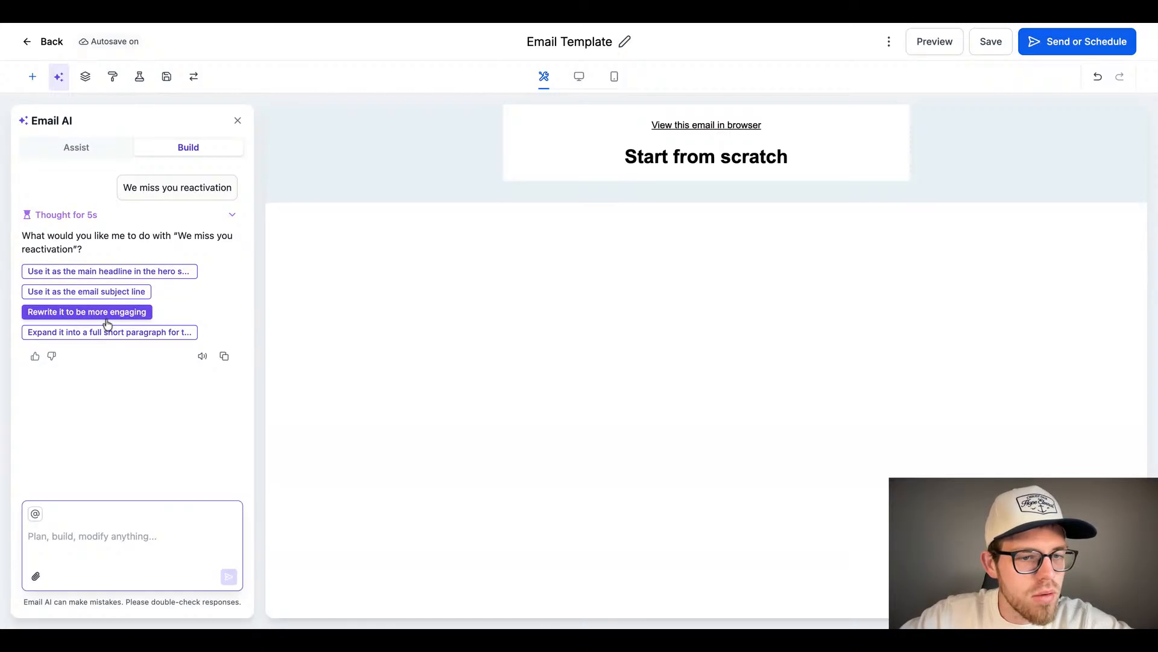
{"action": "left_click", "coordinate": [135, 336]}
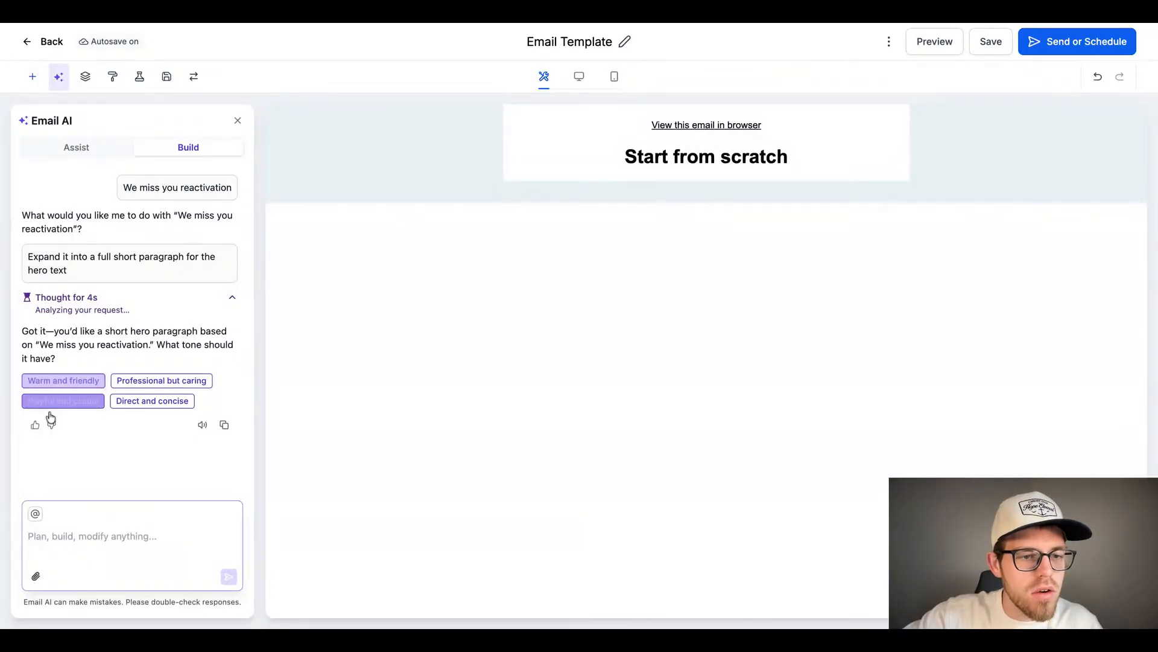
Step: Have Email AI use a warm and friendly tone and replace the hero text entirely with a new short paragraph
{"action": "left_click", "coordinate": [66, 386]}
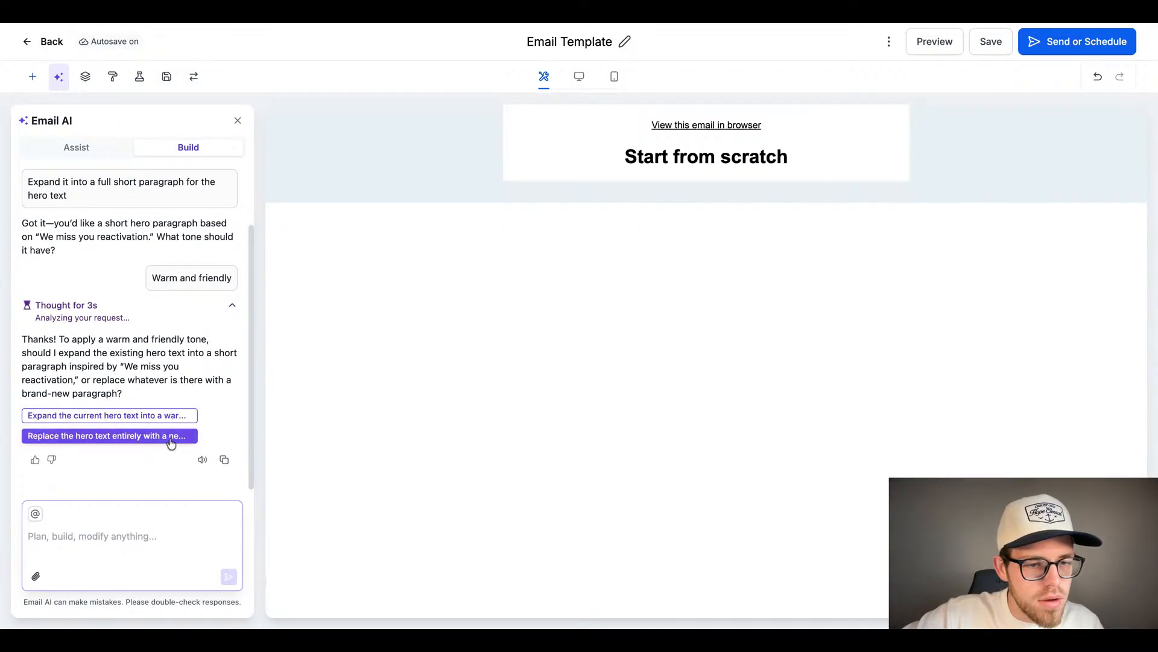
{"action": "left_click", "coordinate": [172, 437]}
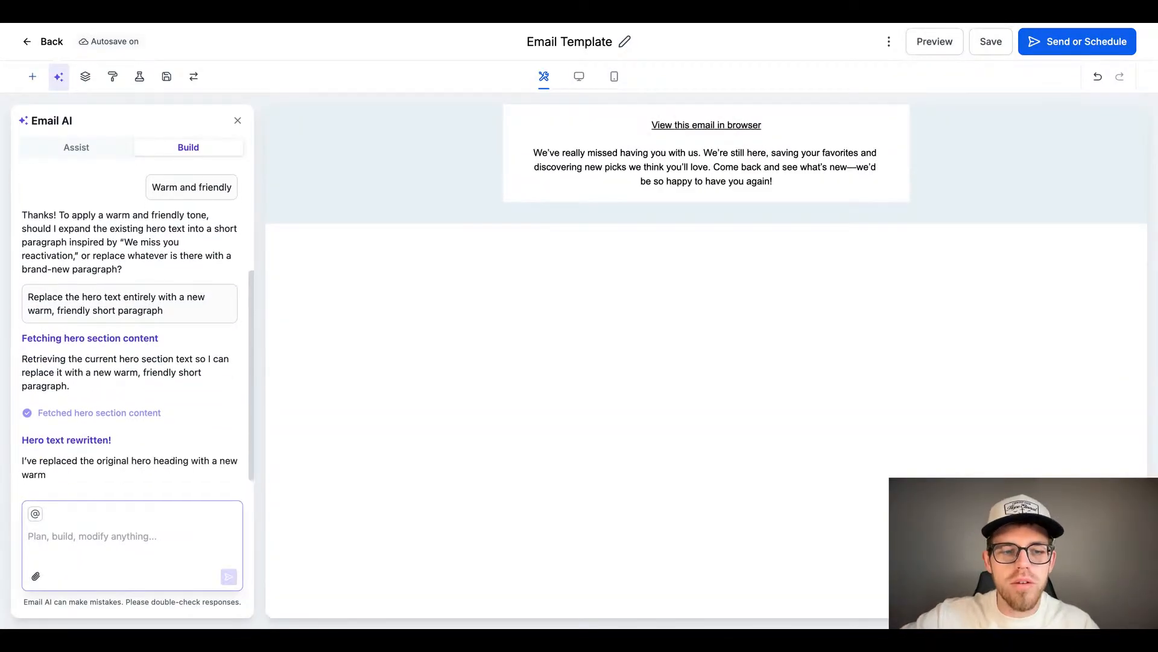
{"action": "left_click", "coordinate": [670, 170]}
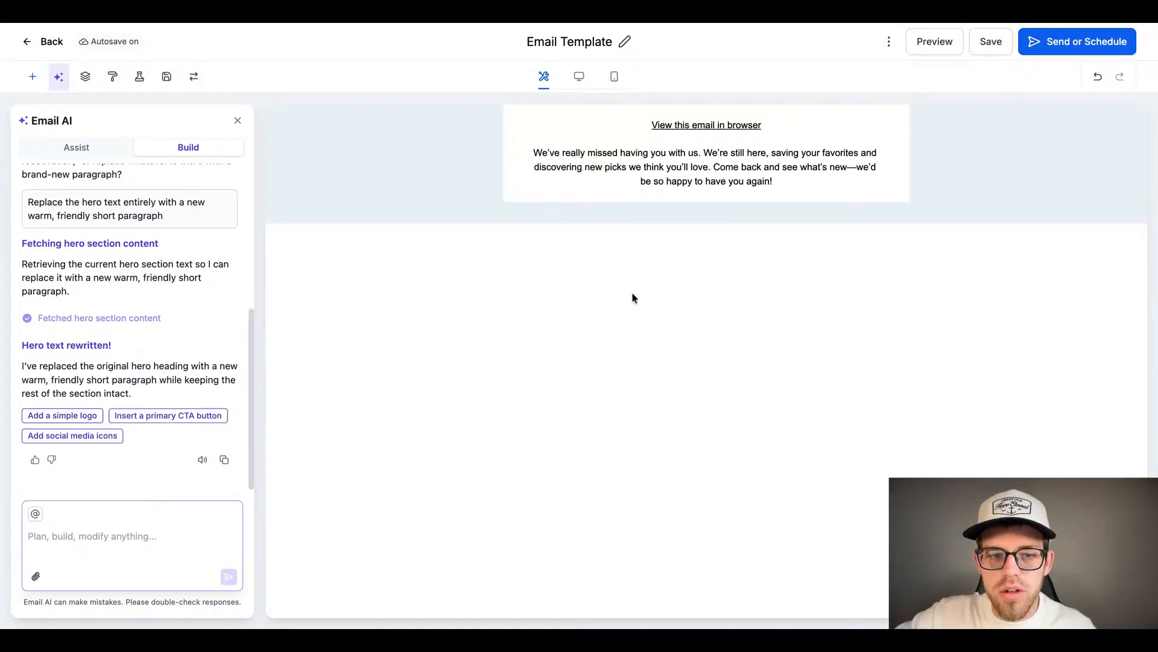
Step: Look through the available email elements and layouts, along with the appearance setting categories
{"action": "left_click", "coordinate": [35, 77]}
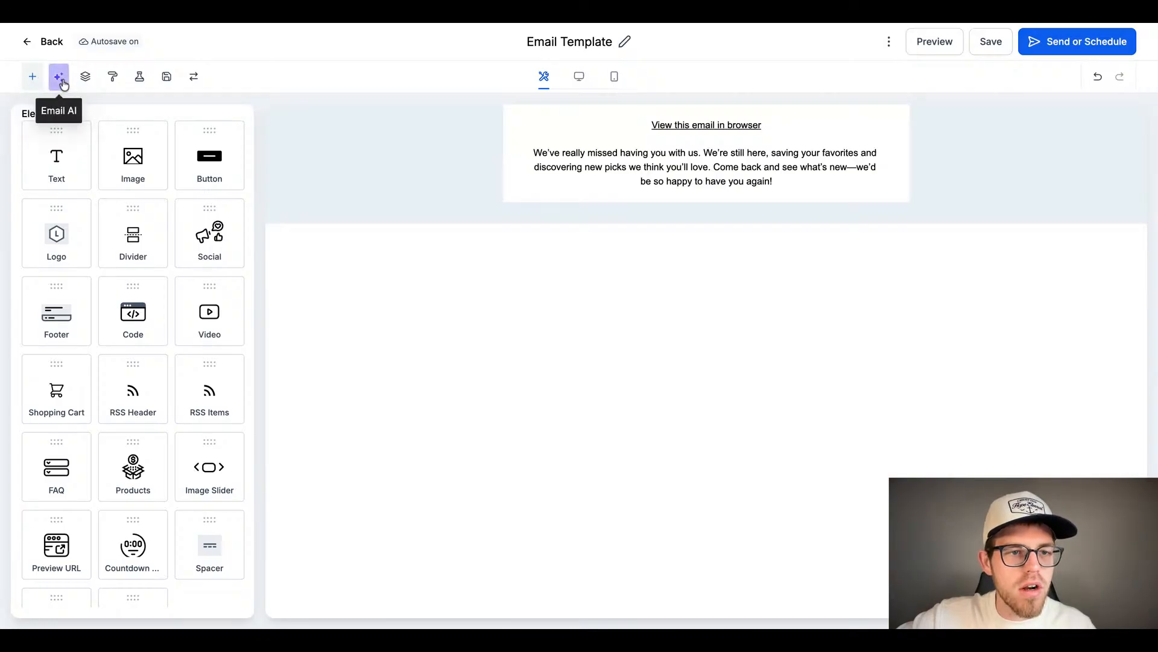
{"action": "left_click", "coordinate": [61, 78]}
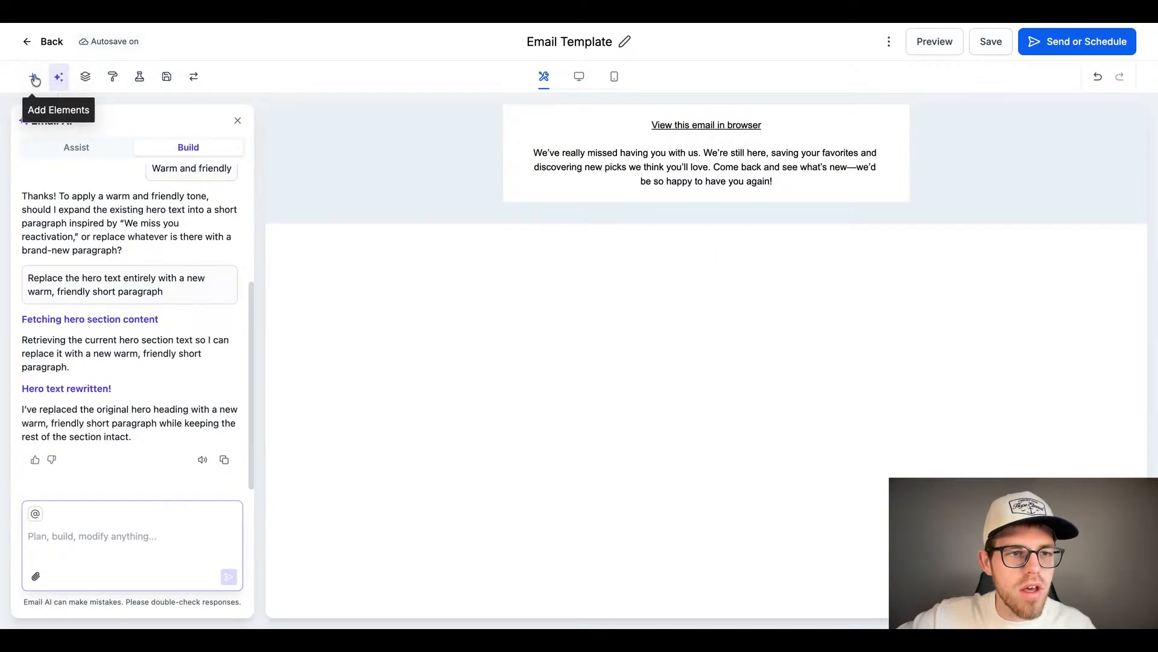
{"action": "left_click", "coordinate": [34, 77]}
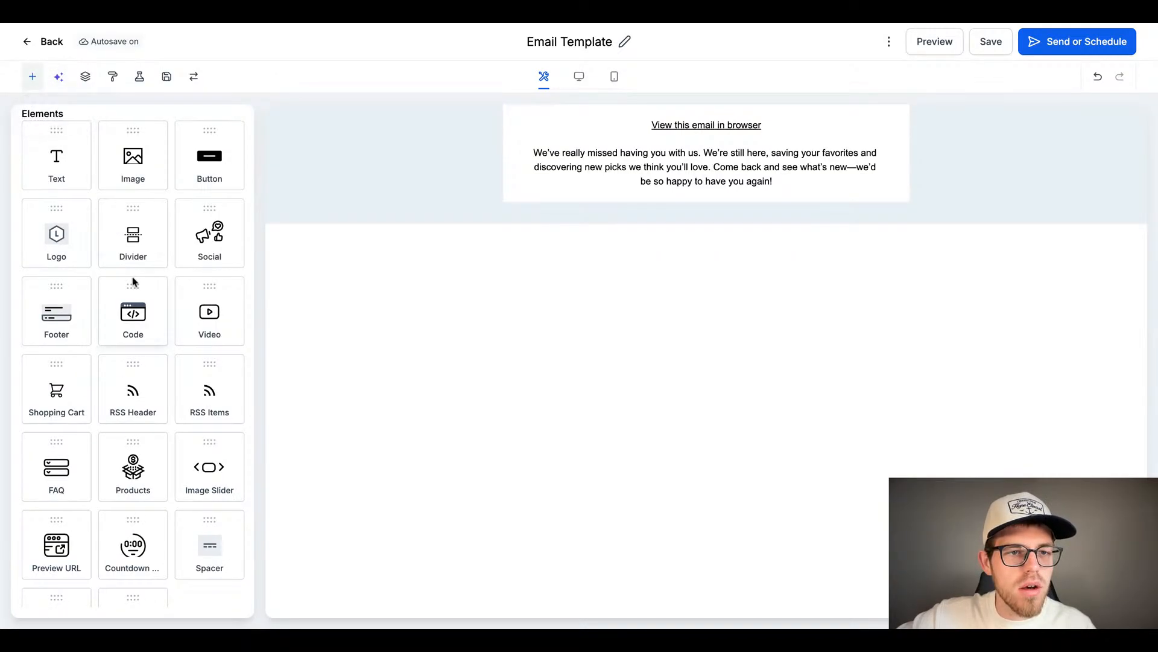
{"action": "left_click", "coordinate": [113, 77]}
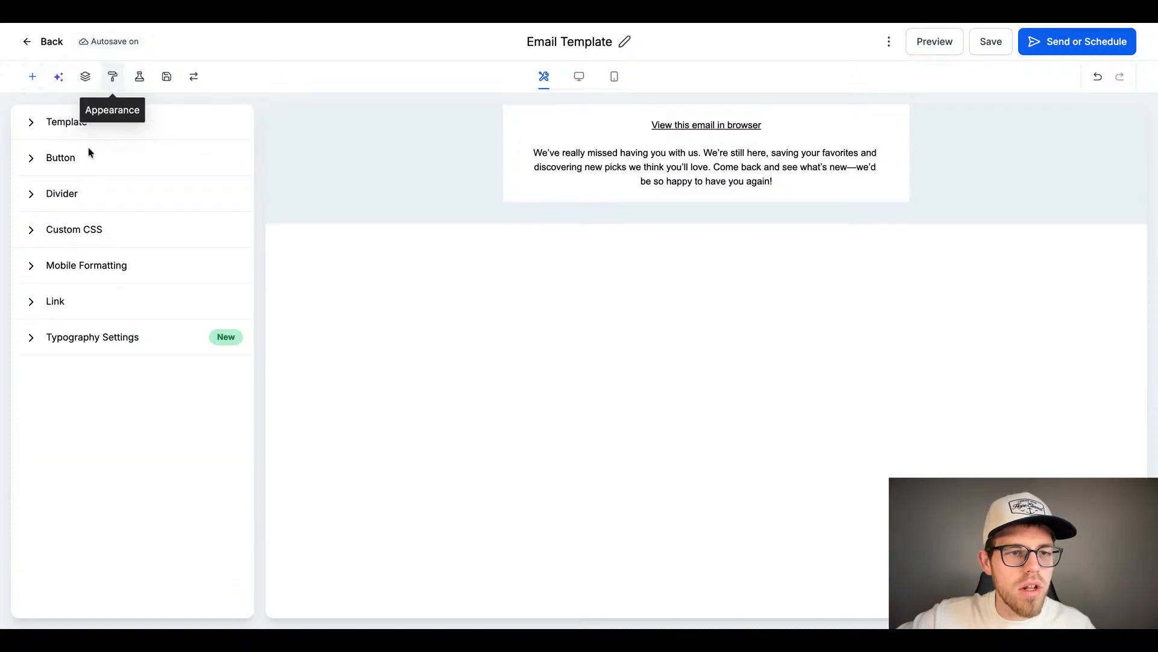
{"action": "left_click", "coordinate": [33, 77]}
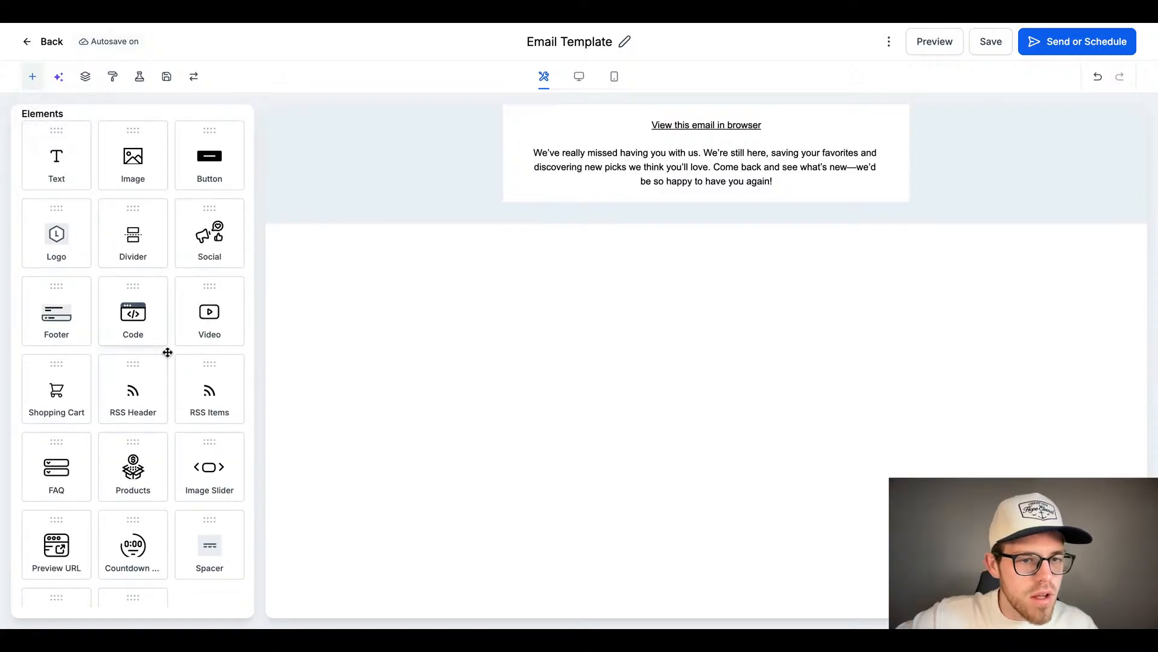
{"action": "scroll", "coordinate": [172, 363], "scroll_direction": "down", "scroll_amount": 4}
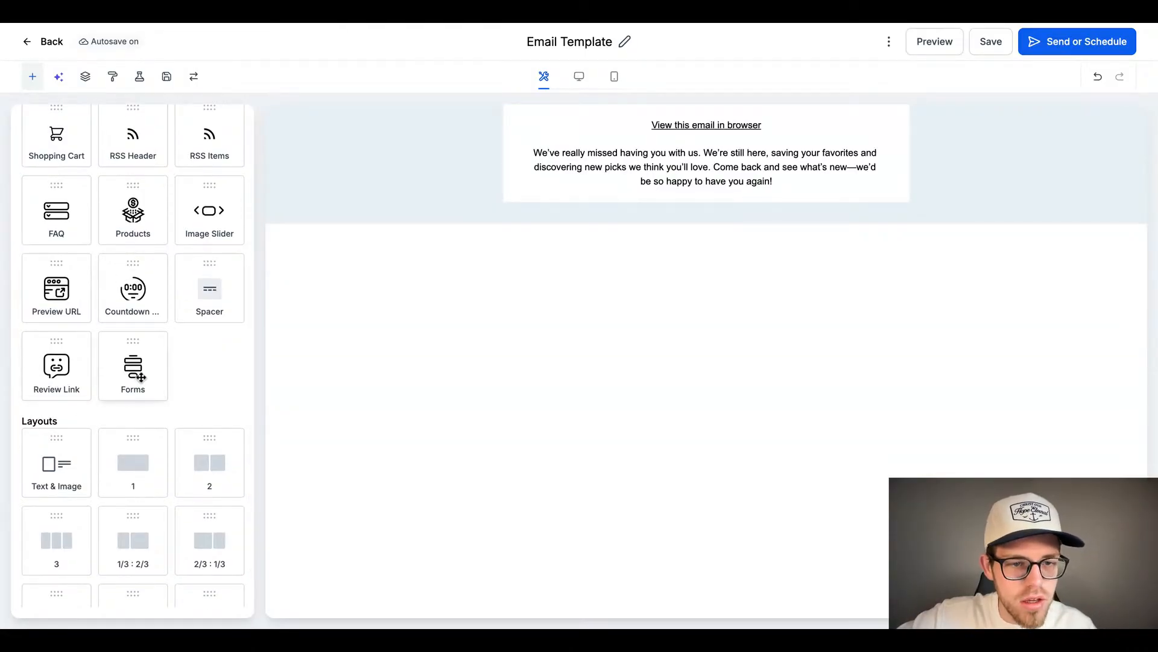
{"action": "scroll", "coordinate": [138, 374], "scroll_direction": "up", "scroll_amount": 1}
{"action": "scroll", "coordinate": [140, 377], "scroll_direction": "up", "scroll_amount": 2}
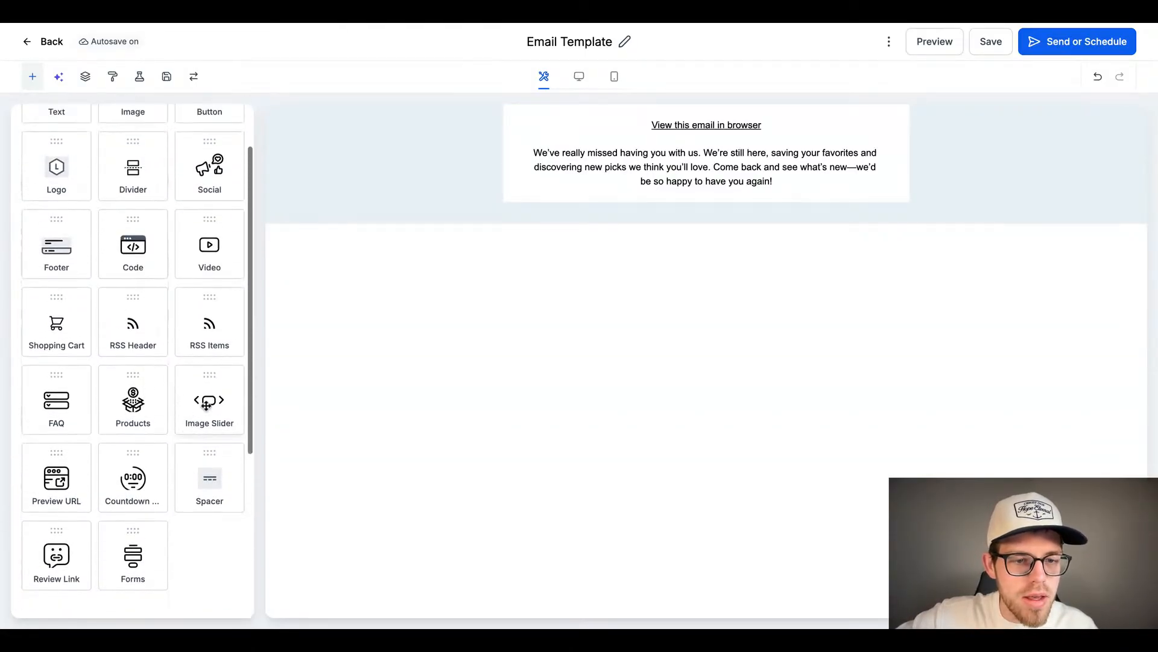
{"action": "scroll", "coordinate": [212, 393], "scroll_direction": "up", "scroll_amount": 1}
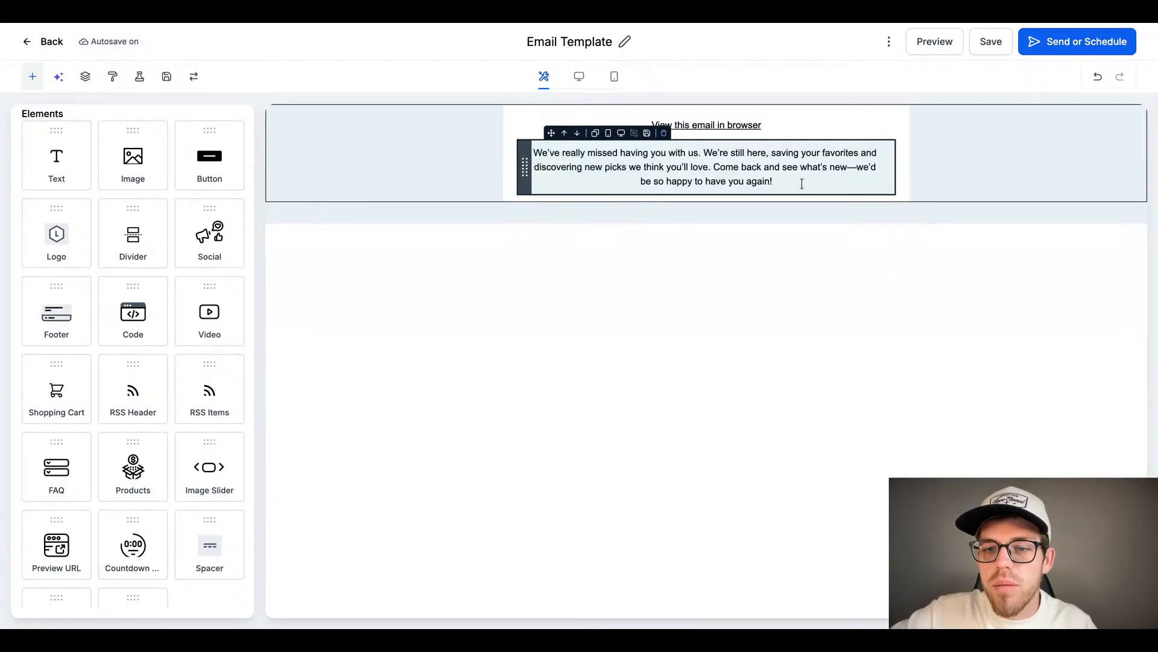
{"action": "left_click", "coordinate": [683, 207]}
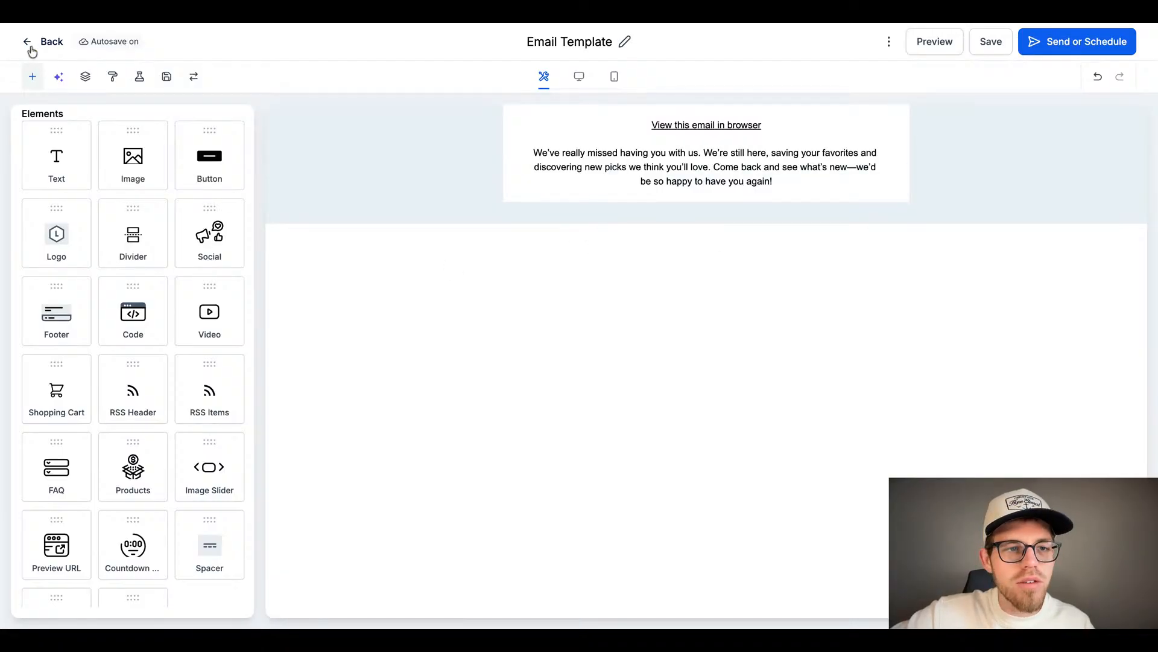
Step: Review the Email AI conversation about the hero text and save the campaign
{"action": "left_click", "coordinate": [58, 76]}
{"action": "scroll", "coordinate": [182, 312], "scroll_direction": "up", "scroll_amount": 3}
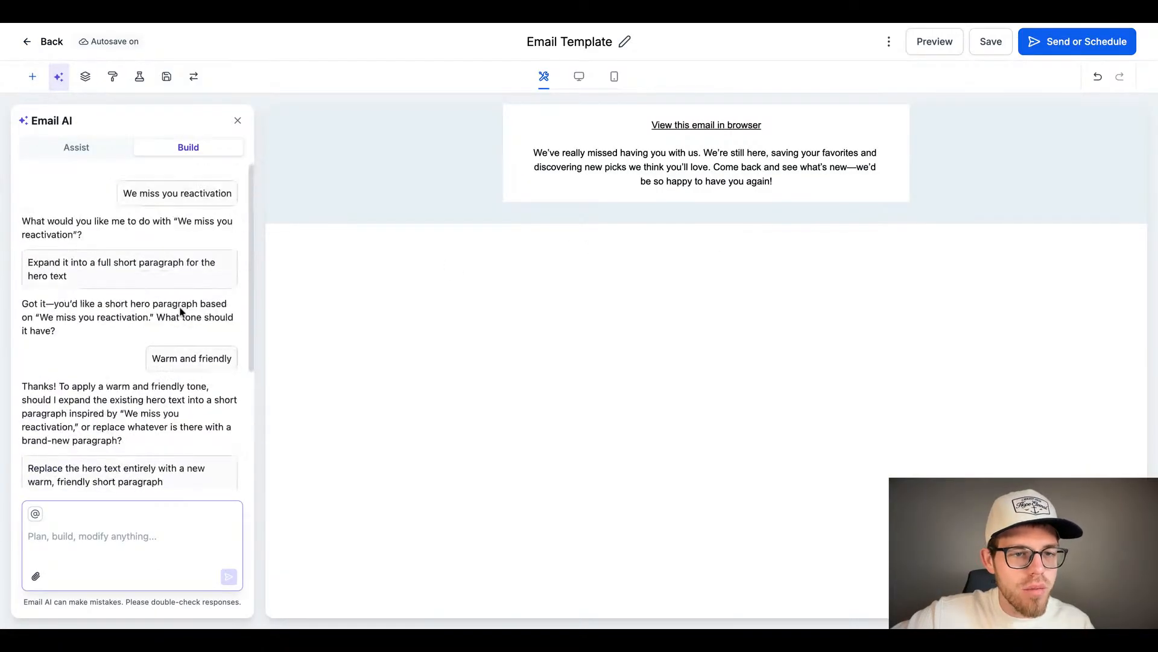
{"action": "scroll", "coordinate": [181, 311], "scroll_direction": "down", "scroll_amount": 3}
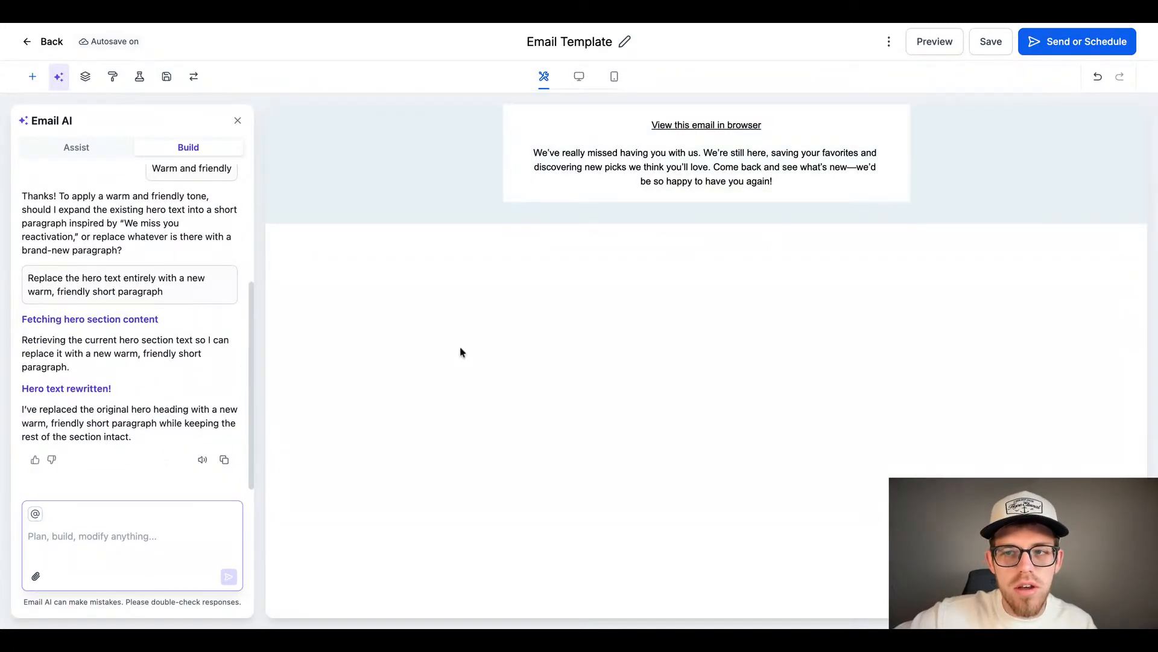
{"action": "left_click", "coordinate": [996, 54]}
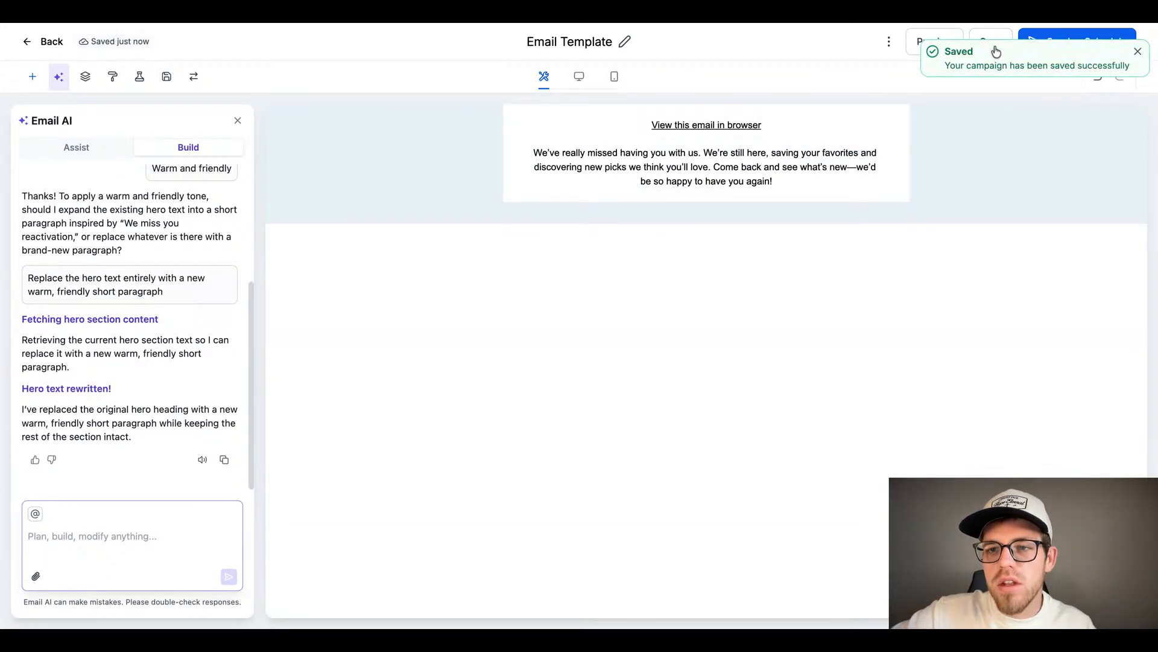
{"action": "left_click", "coordinate": [1140, 52]}
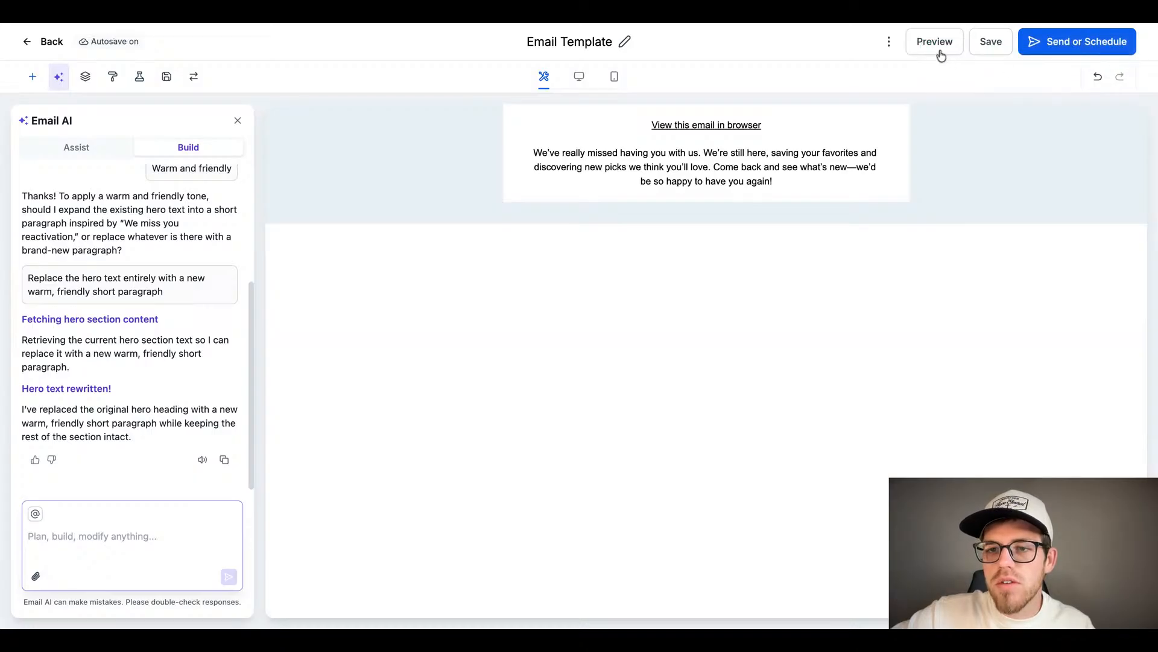
Step: Preview the email in the tablet, mobile and desktop views, and return to the editor
{"action": "left_click", "coordinate": [937, 50]}
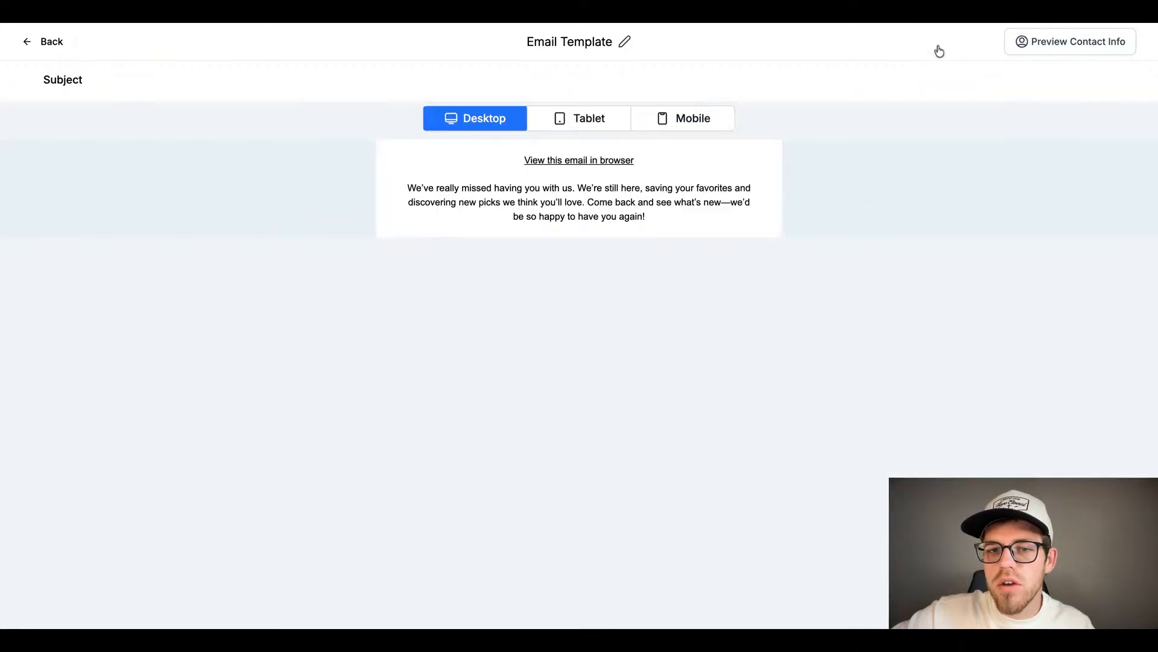
{"action": "left_click", "coordinate": [608, 122]}
{"action": "left_click", "coordinate": [686, 116]}
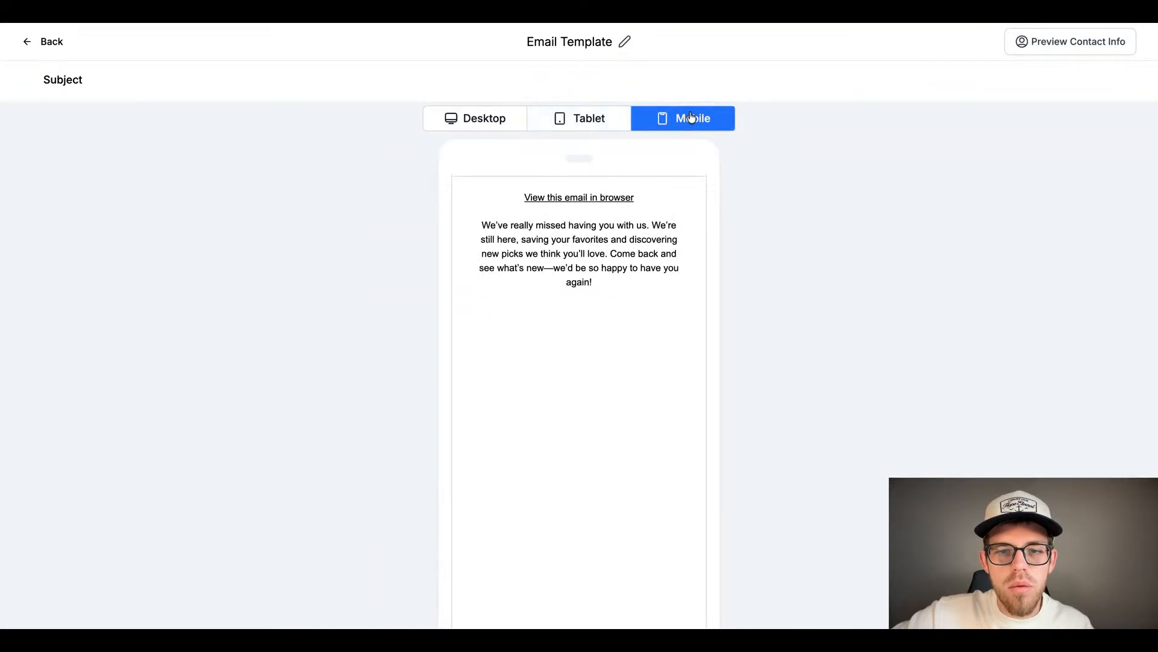
{"action": "left_click", "coordinate": [477, 126]}
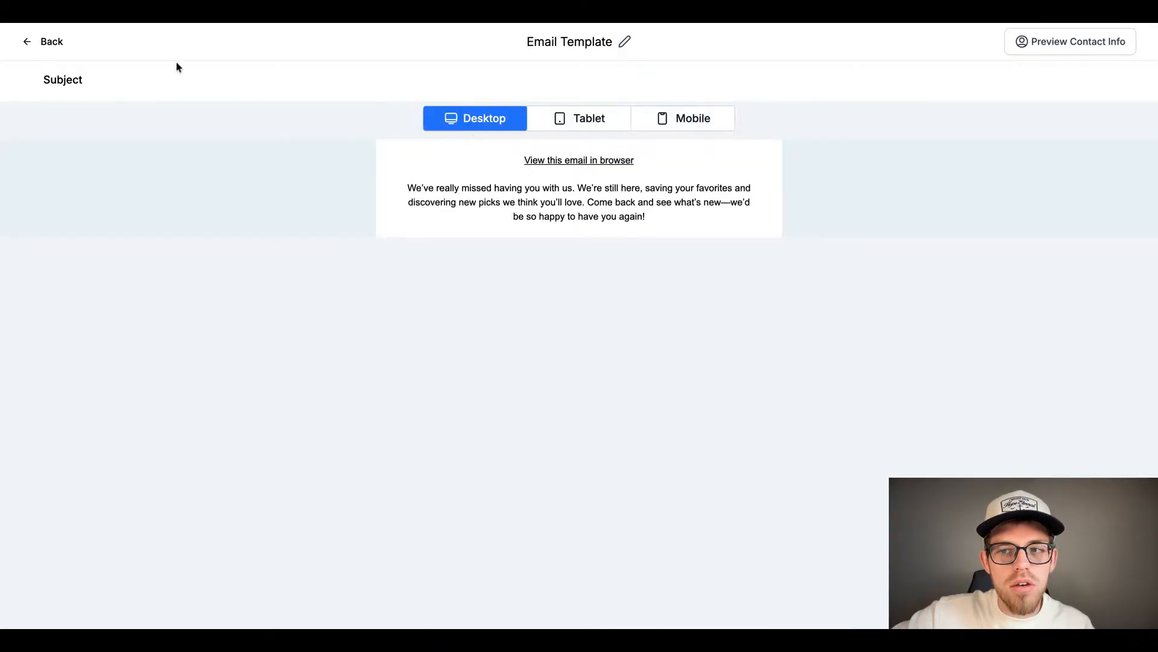
{"action": "left_click", "coordinate": [25, 43]}
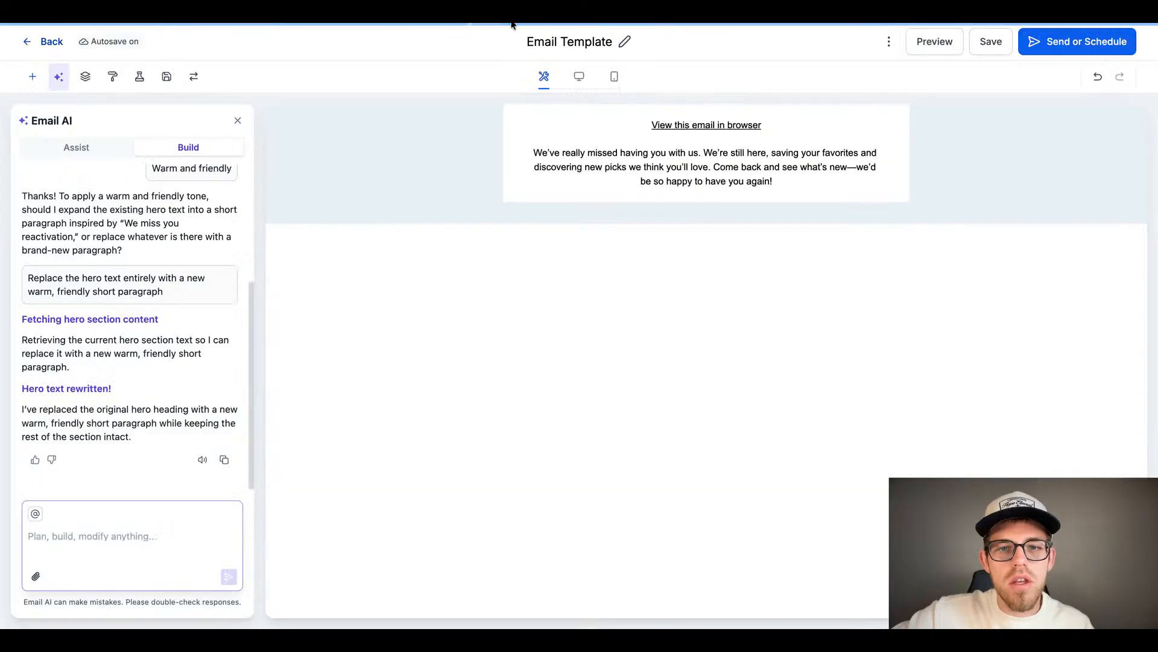
{"action": "left_click", "coordinate": [626, 43]}
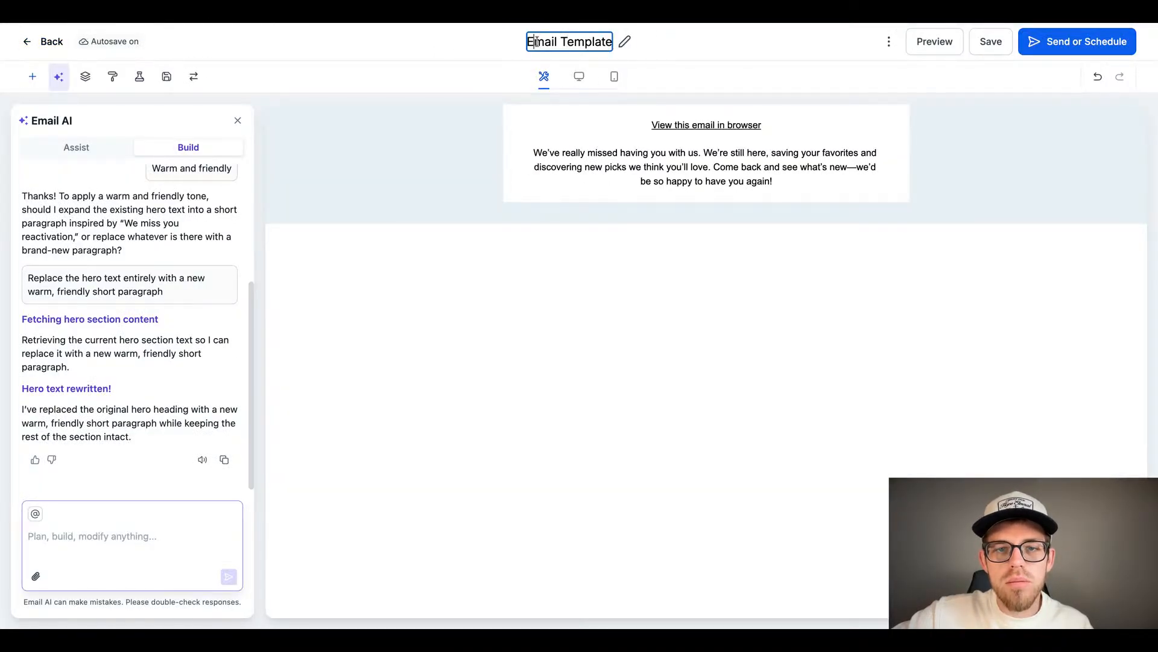
{"action": "left_click_drag", "start_coordinate": [536, 42], "coordinate": [584, 41]}
{"action": "left_click", "coordinate": [656, 41]}
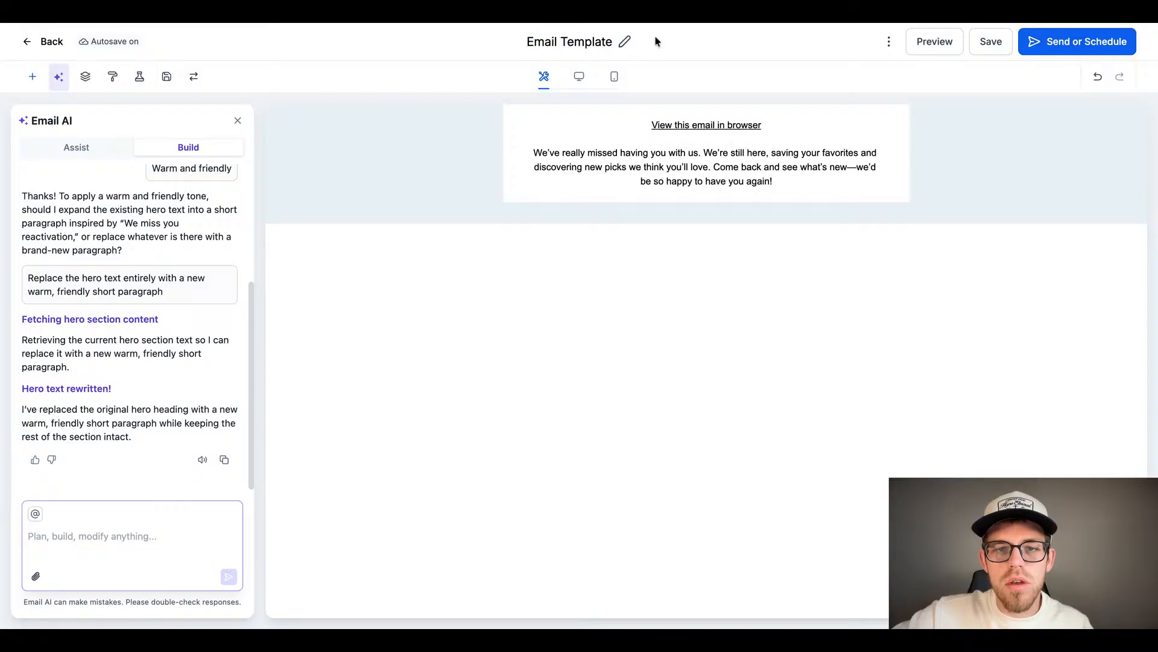
Step: Save the campaign again and check the additional options for test email, version history and file attachments
{"action": "left_click", "coordinate": [997, 42]}
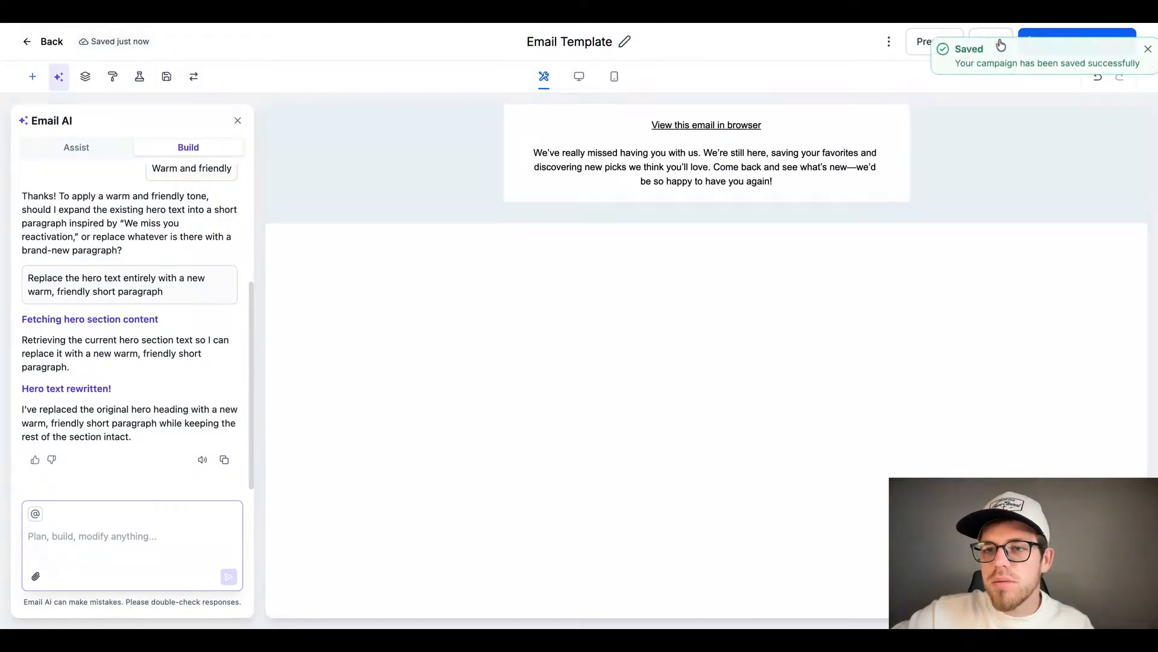
{"action": "left_click", "coordinate": [889, 41]}
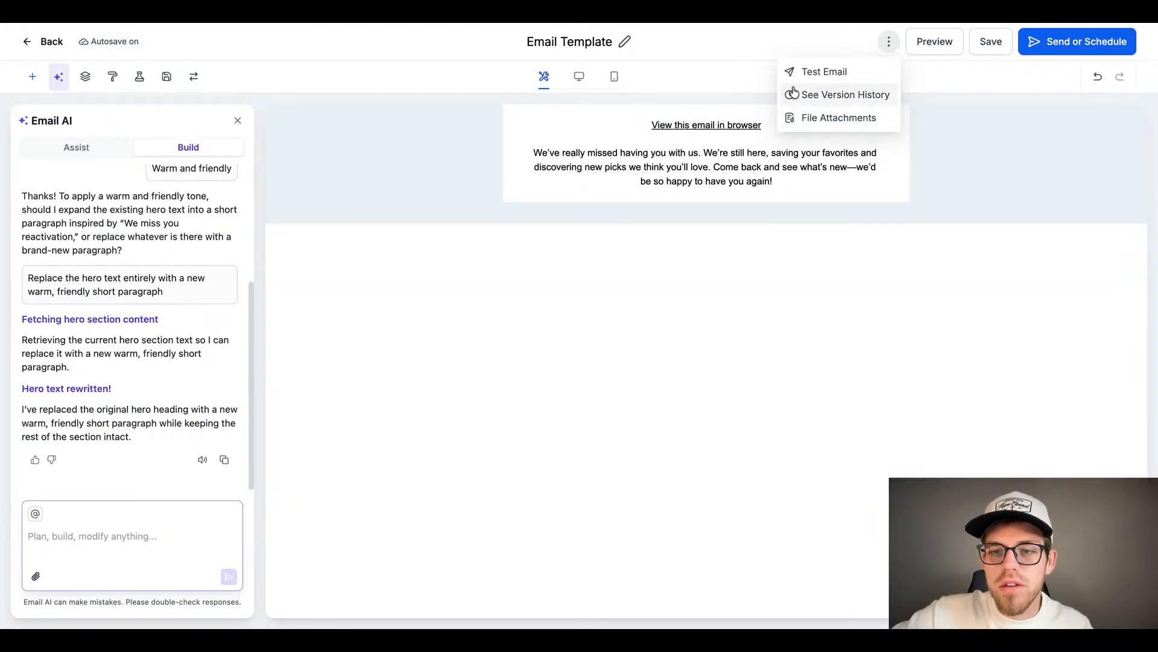
{"action": "left_click", "coordinate": [827, 33]}
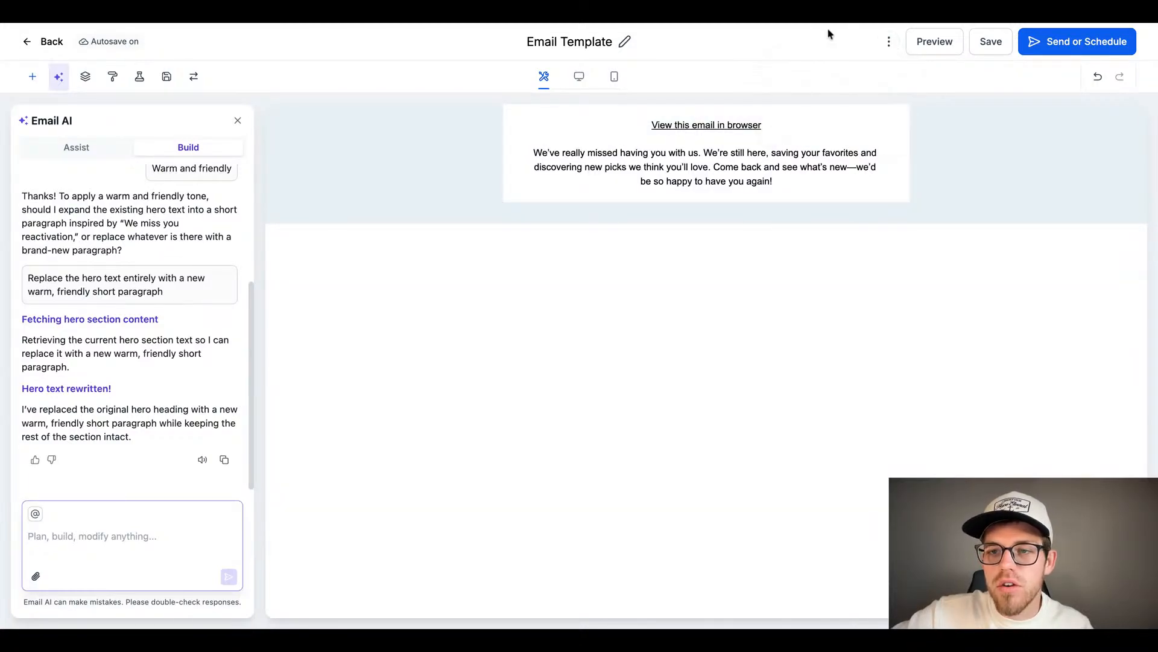
Step: Go to the campaign's send settings and compare the Schedule, Batch Schedule, RSS Schedule and Smart Send options
{"action": "left_click", "coordinate": [1051, 47]}
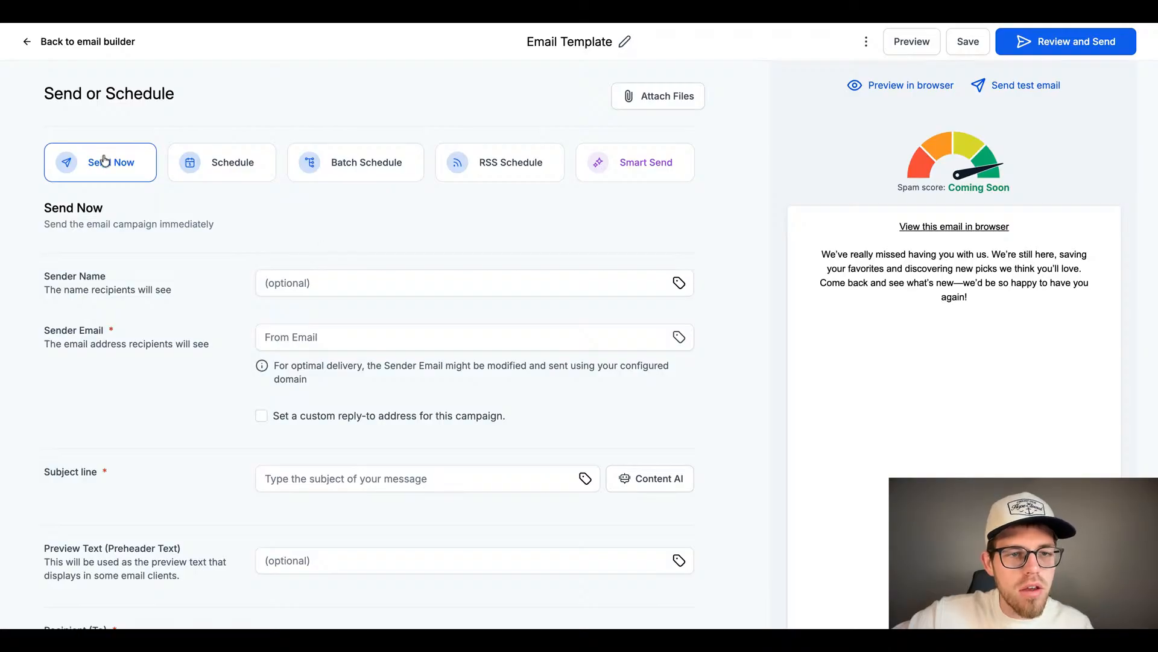
{"action": "left_click", "coordinate": [239, 179]}
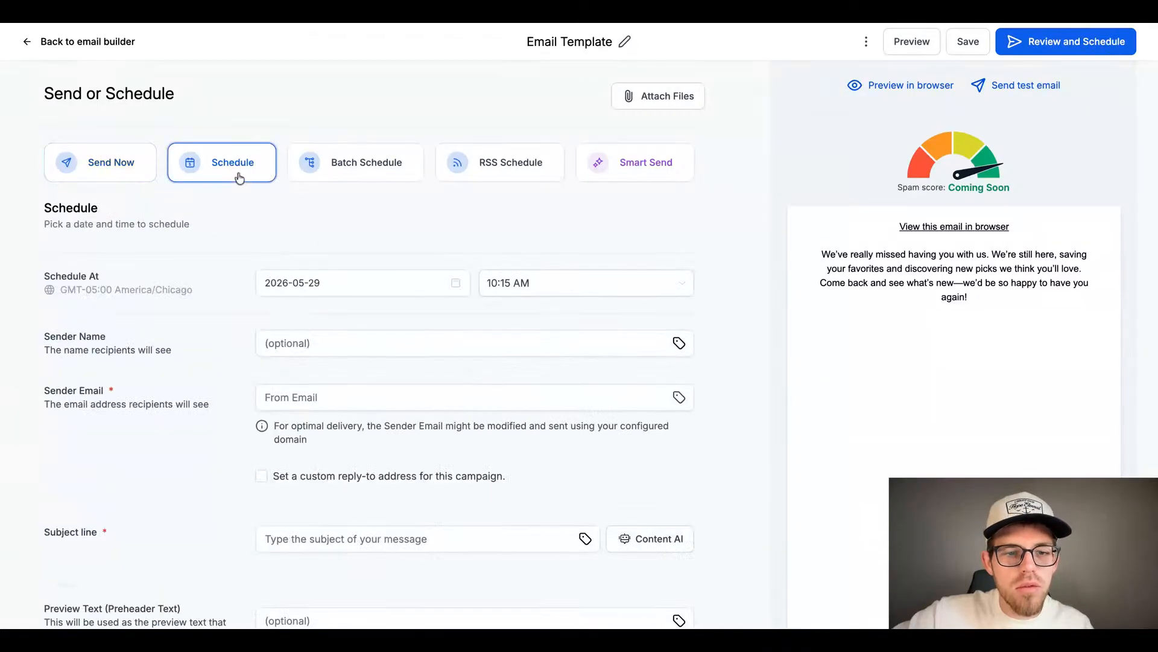
{"action": "left_click", "coordinate": [364, 172]}
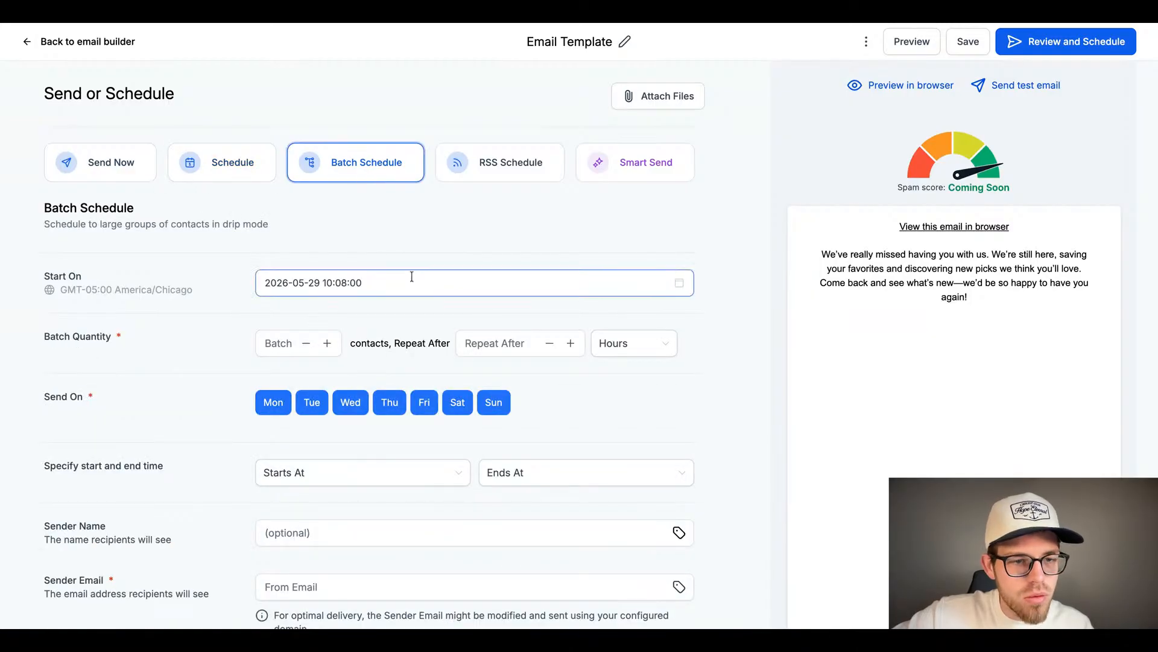
{"action": "left_click", "coordinate": [531, 178]}
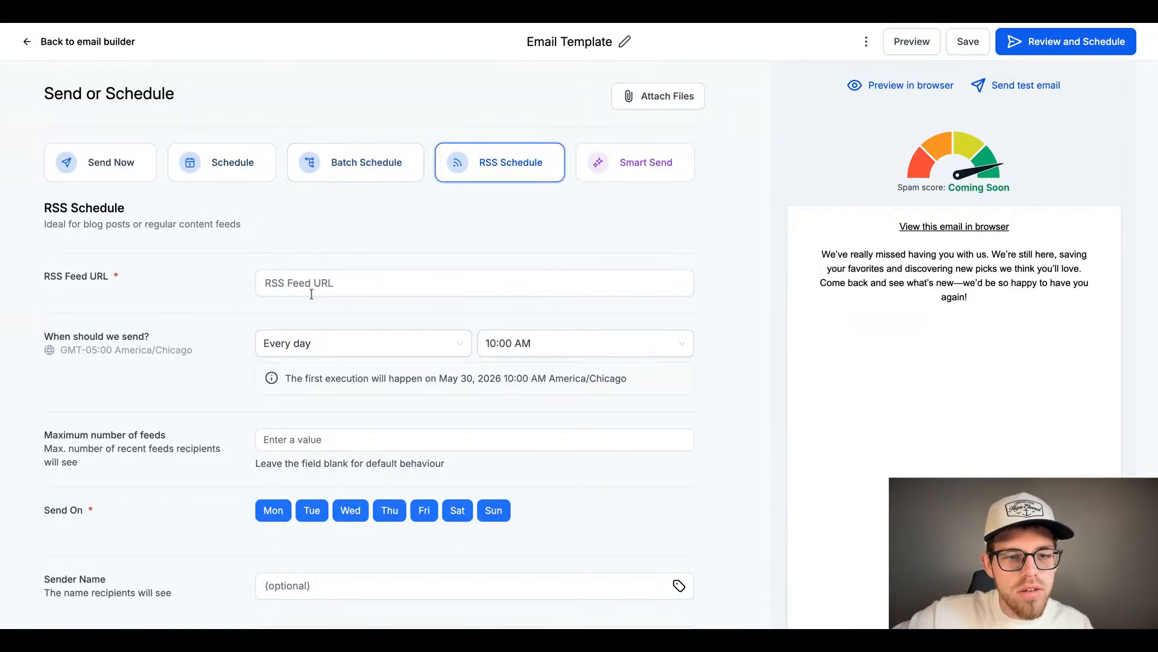
{"action": "left_click", "coordinate": [662, 178]}
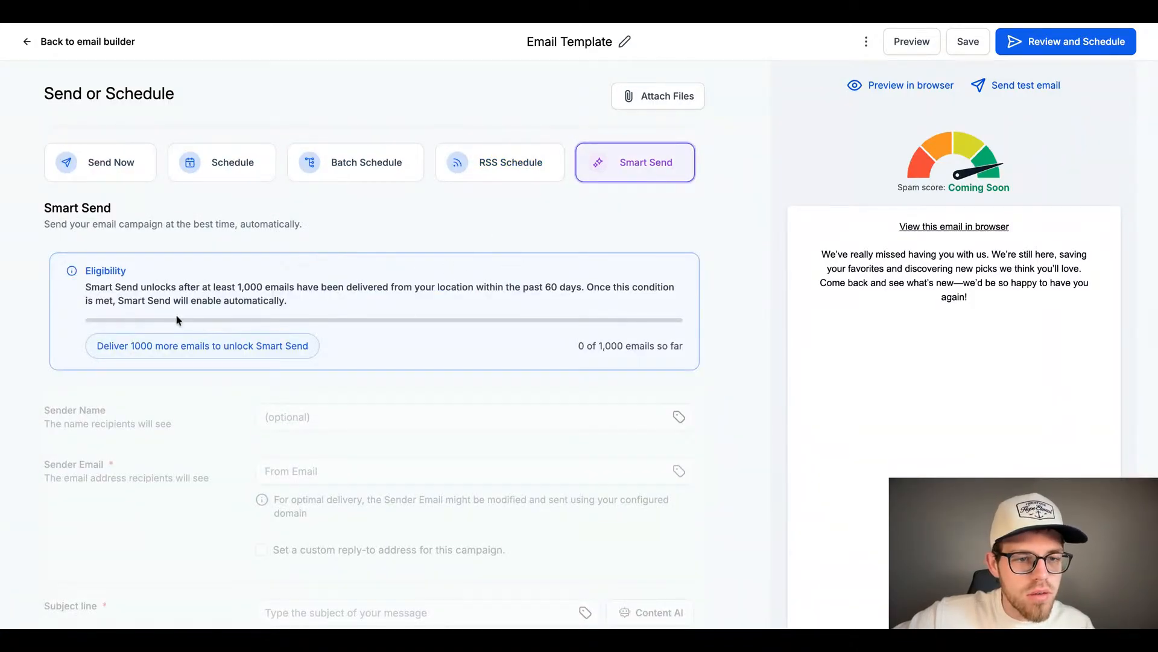
{"action": "scroll", "coordinate": [403, 336], "scroll_direction": "down", "scroll_amount": 2}
{"action": "scroll", "coordinate": [453, 360], "scroll_direction": "up", "scroll_amount": 2}
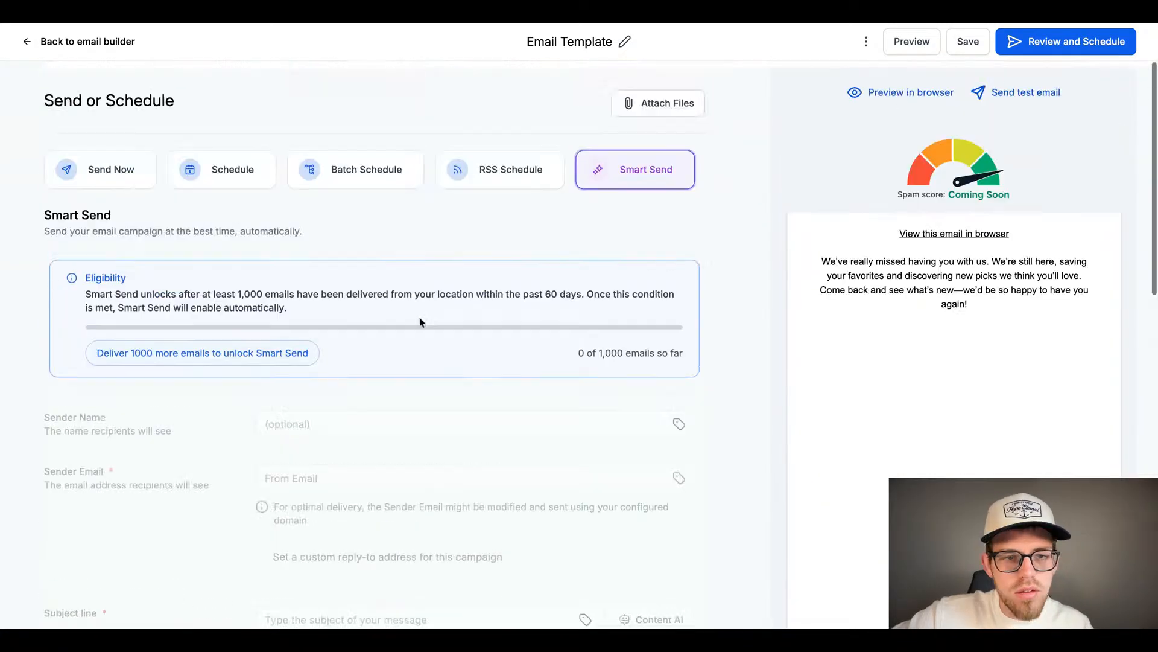
Step: Choose Batch Schedule for the campaign and set its start to 2026-05-30 at 10:00:00
{"action": "left_click", "coordinate": [347, 176]}
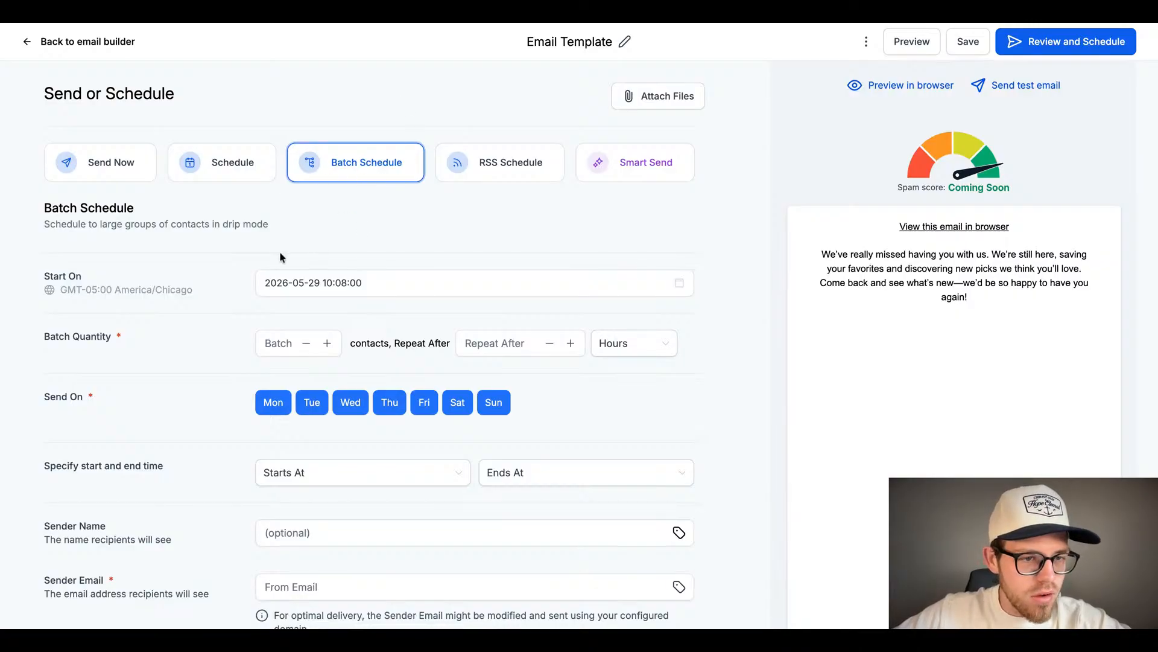
{"action": "left_click", "coordinate": [391, 281]}
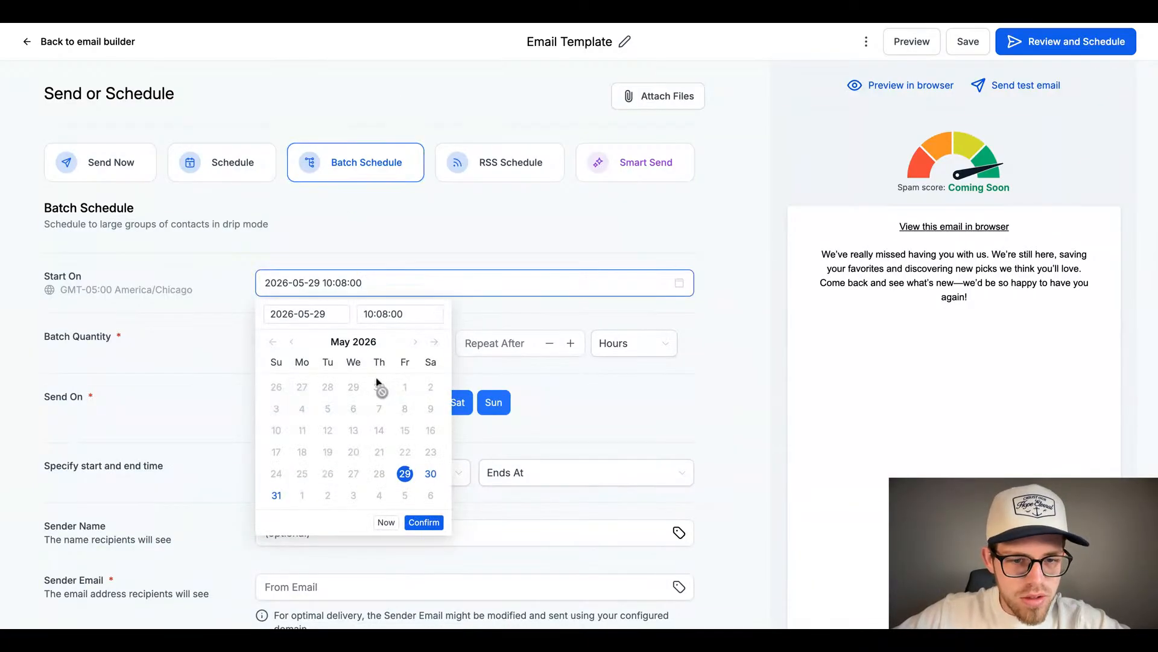
{"action": "left_click", "coordinate": [430, 473]}
{"action": "left_click", "coordinate": [370, 314]}
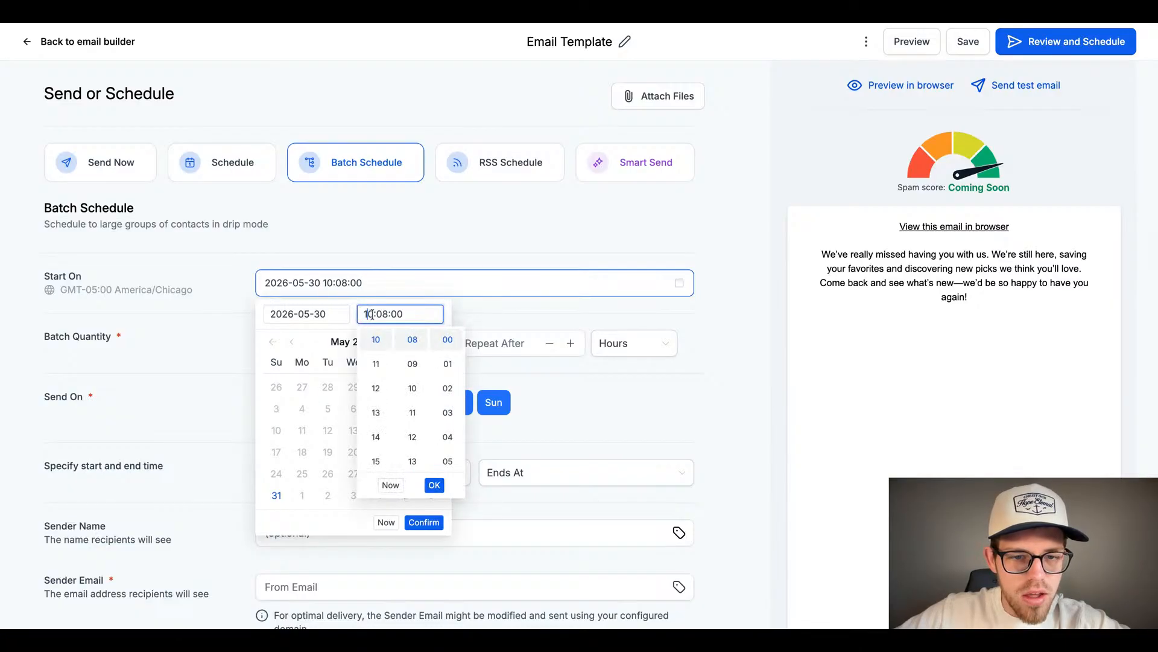
{"action": "scroll", "coordinate": [413, 362], "scroll_direction": "up", "scroll_amount": 2}
{"action": "scroll", "coordinate": [412, 351], "scroll_direction": "up", "scroll_amount": 3}
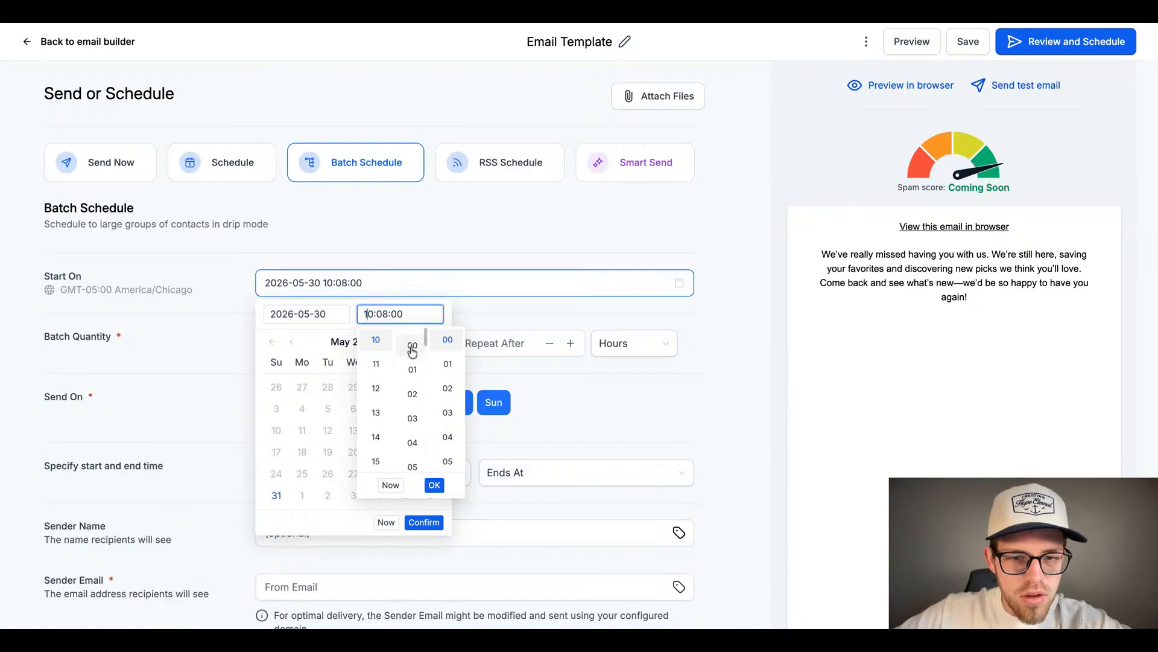
{"action": "left_click", "coordinate": [412, 339]}
{"action": "left_click", "coordinate": [435, 488]}
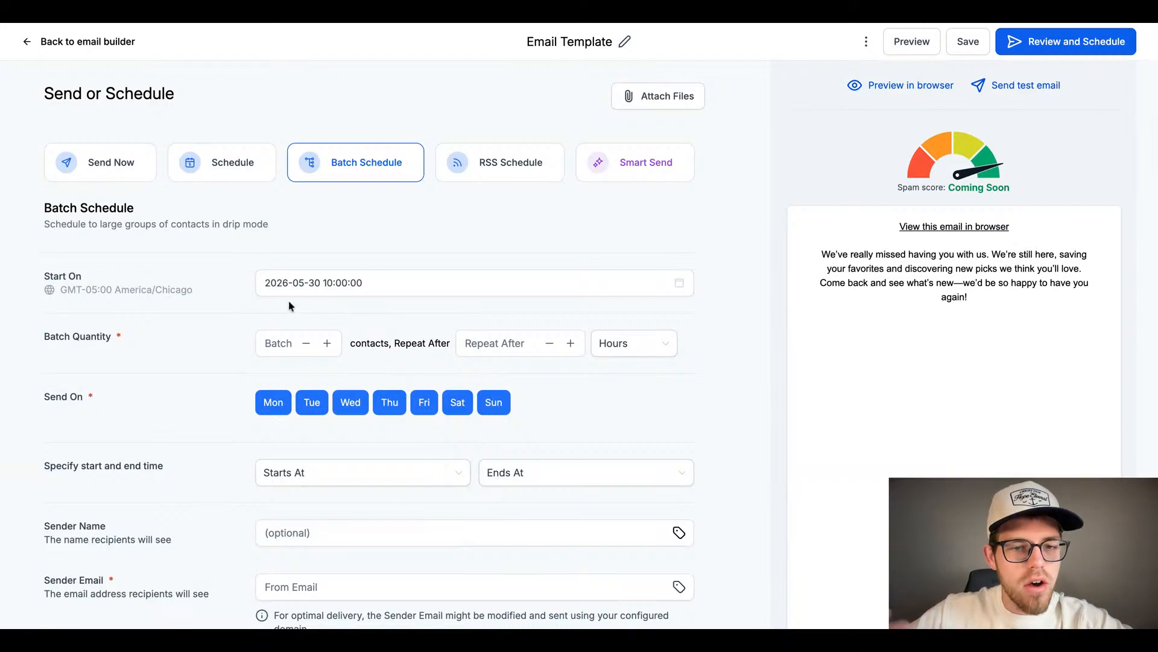
{"action": "left_click", "coordinate": [366, 284]}
{"action": "left_click", "coordinate": [366, 284]}
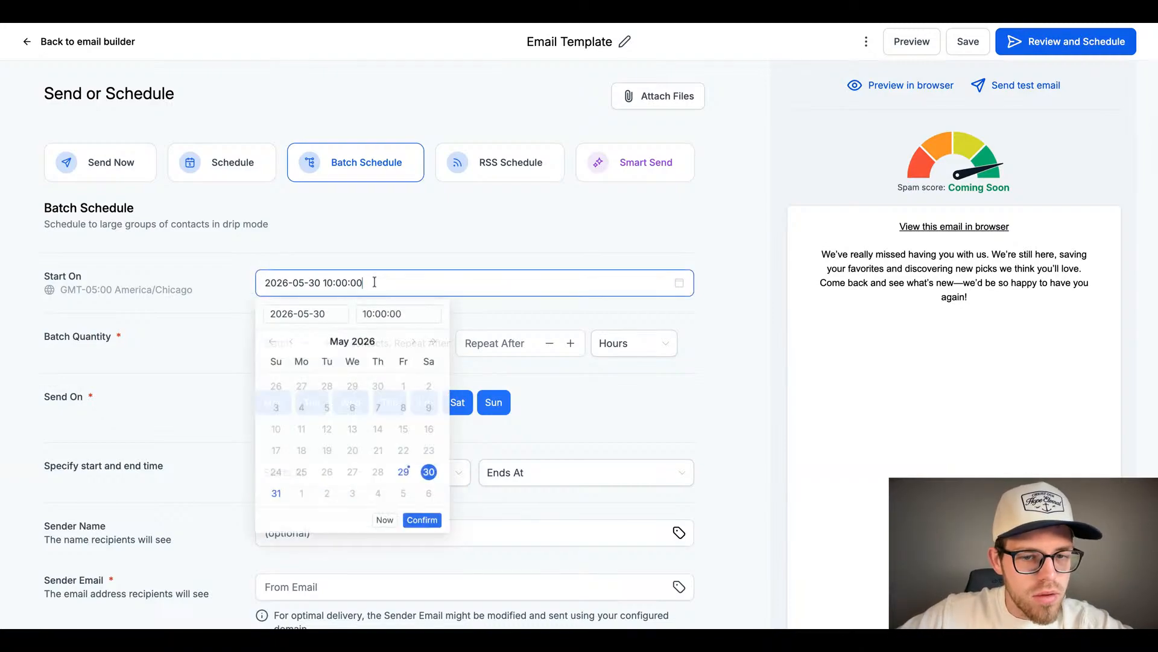
{"action": "left_click", "coordinate": [587, 395]}
{"action": "left_click", "coordinate": [384, 289]}
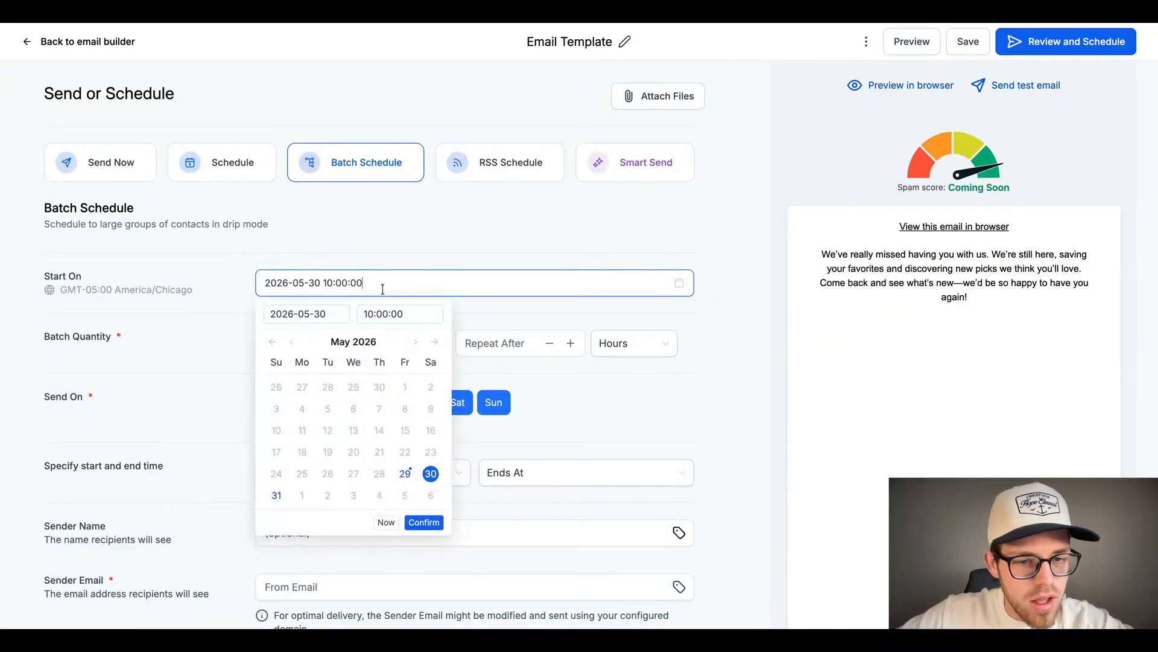
{"action": "left_click", "coordinate": [582, 432]}
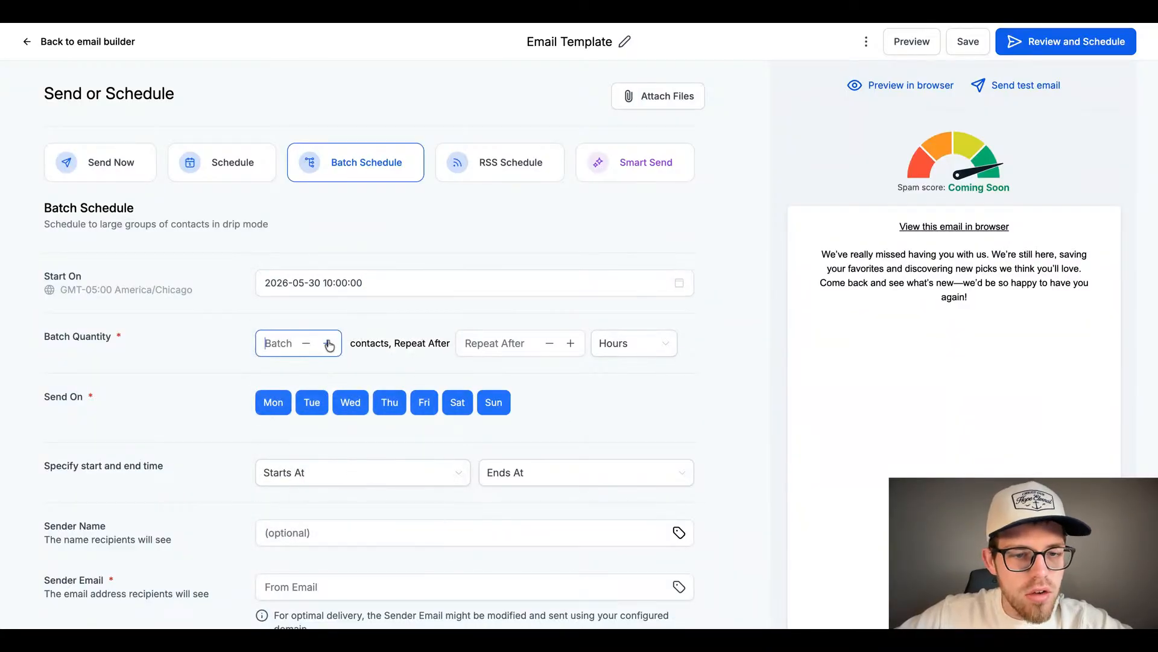
Step: Set the batch quantity to 1 contact, repeating after 5 minutes
{"action": "left_click", "coordinate": [327, 343]}
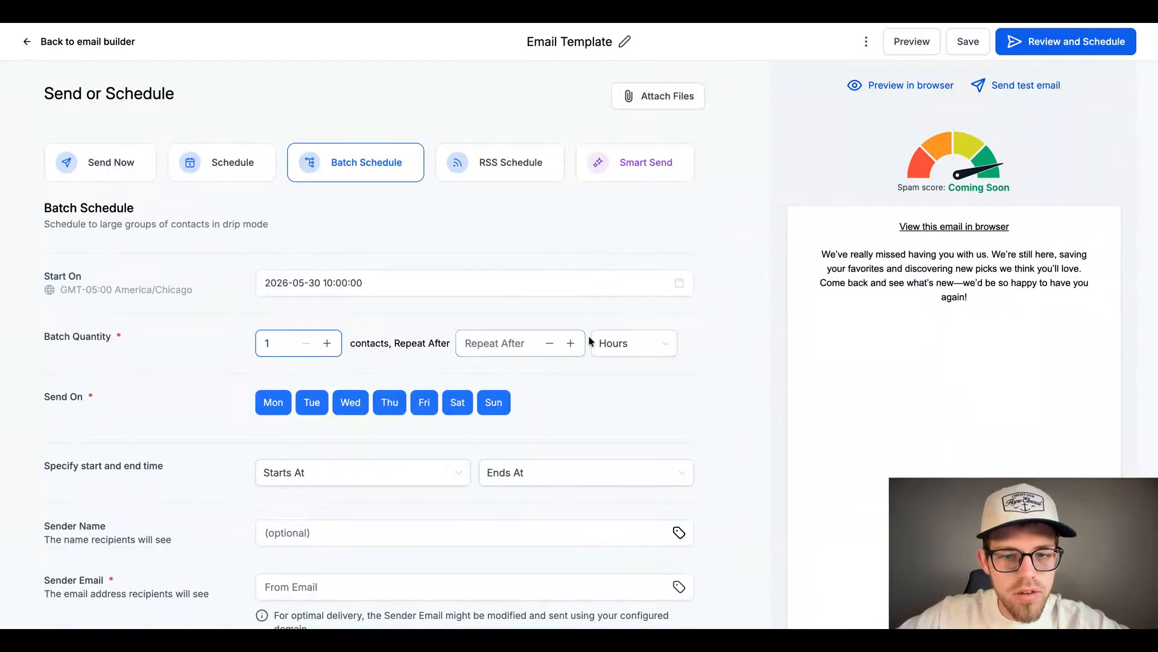
{"action": "left_click", "coordinate": [570, 344]}
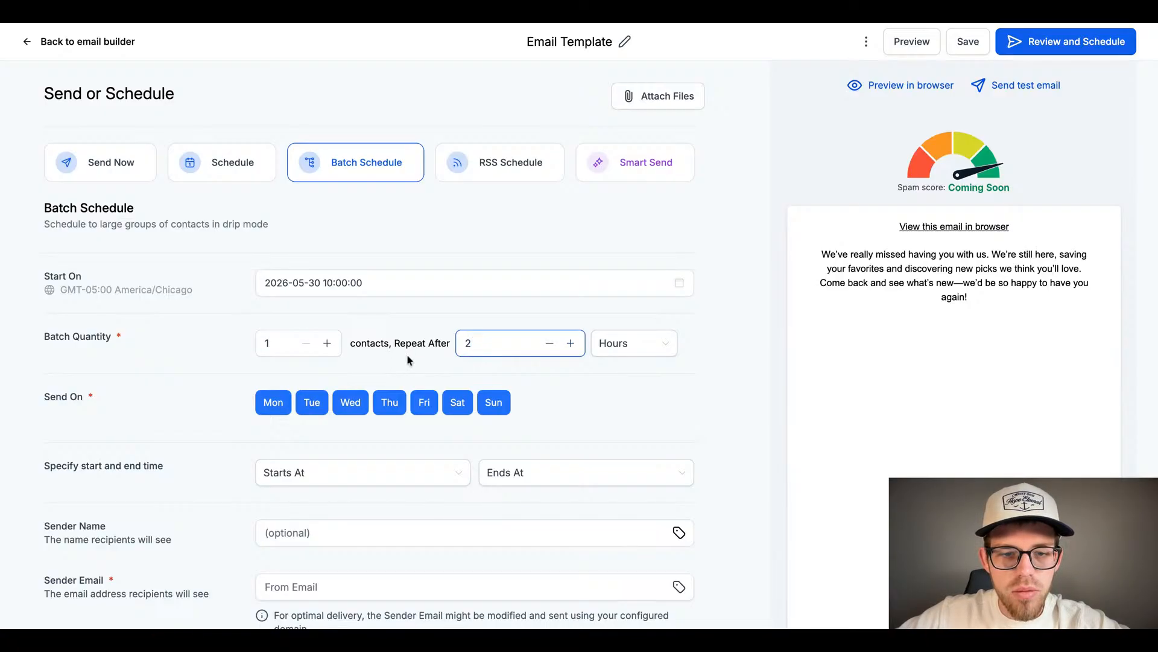
{"action": "double_click", "coordinate": [575, 348]}
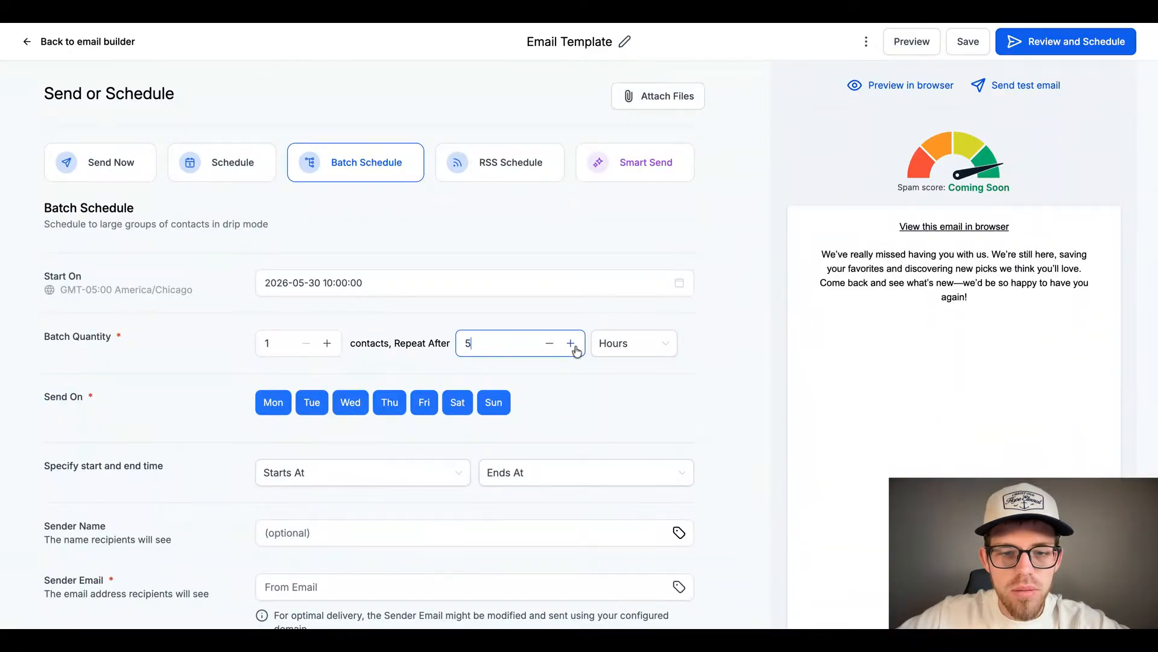
{"action": "left_click", "coordinate": [641, 343]}
{"action": "left_click", "coordinate": [627, 425]}
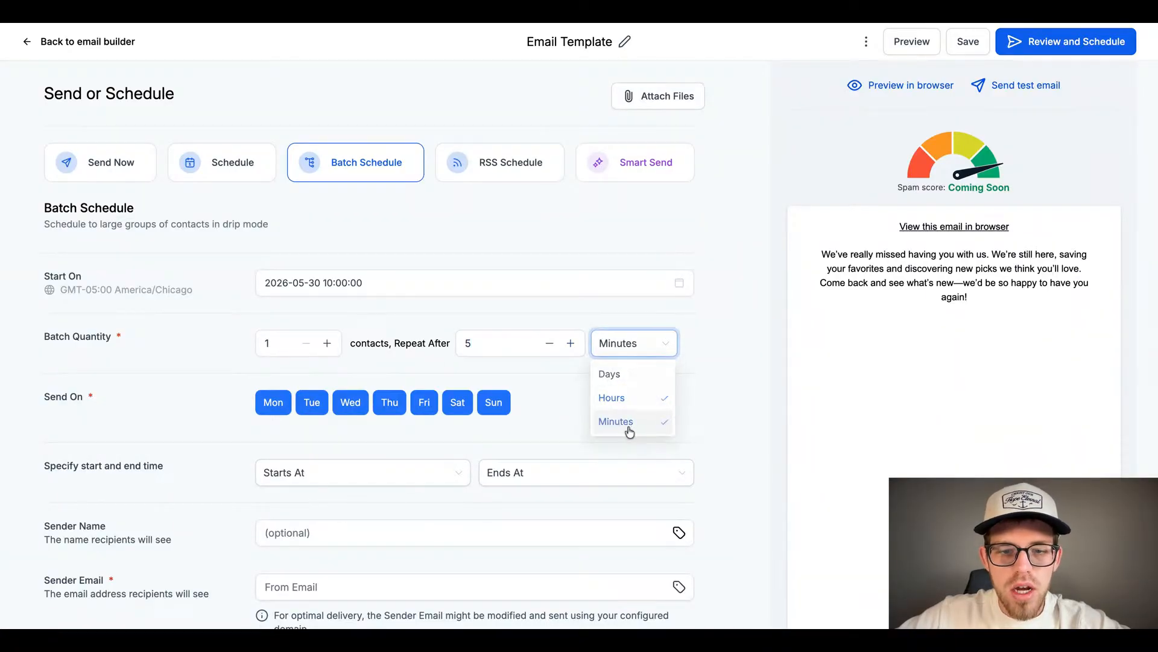
{"action": "double_click", "coordinate": [550, 345]}
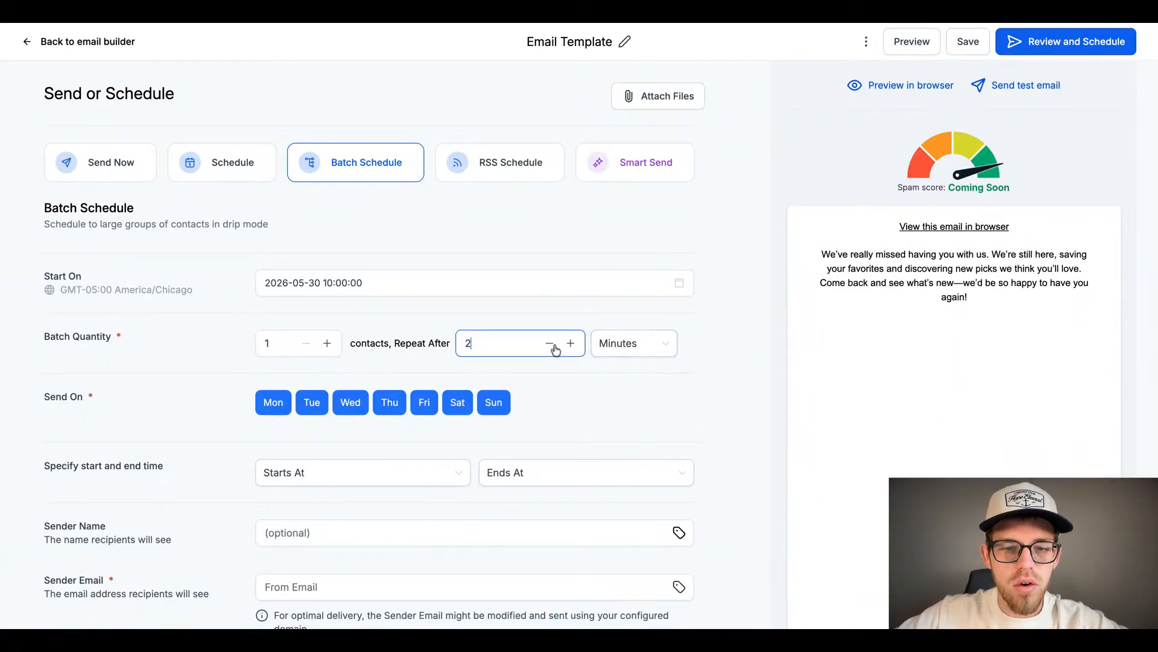
{"action": "left_click", "coordinate": [570, 342]}
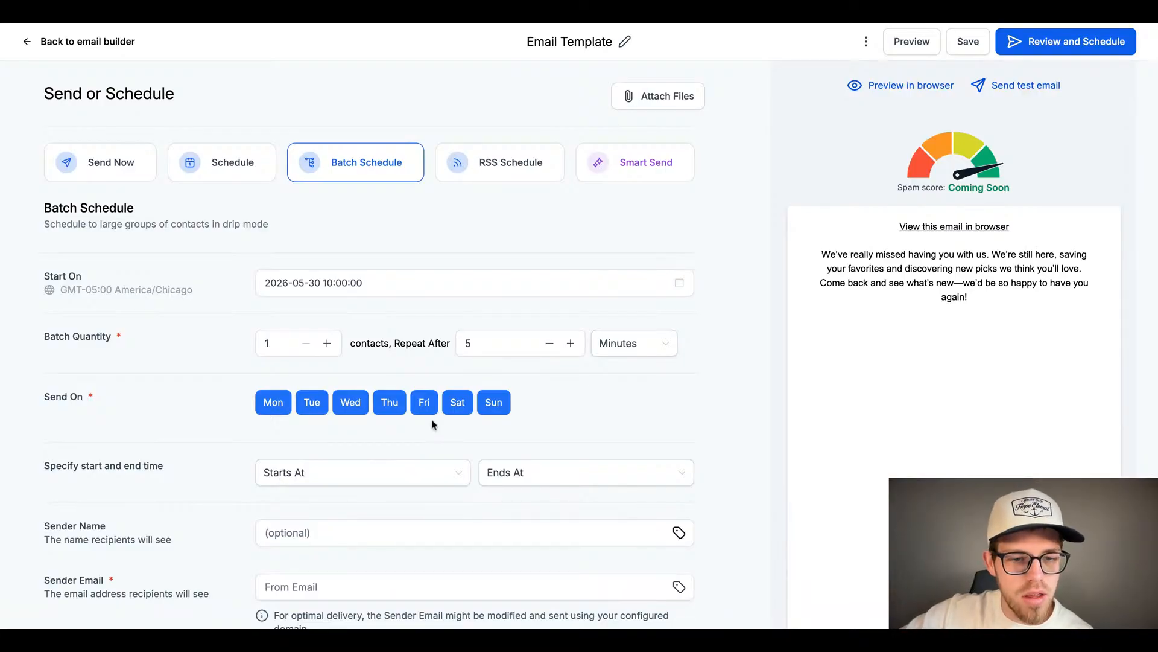
Step: Try excluding Monday, Tuesday, Wednesday and Sunday from the sending days, and restore all seven days
{"action": "left_click", "coordinate": [275, 404]}
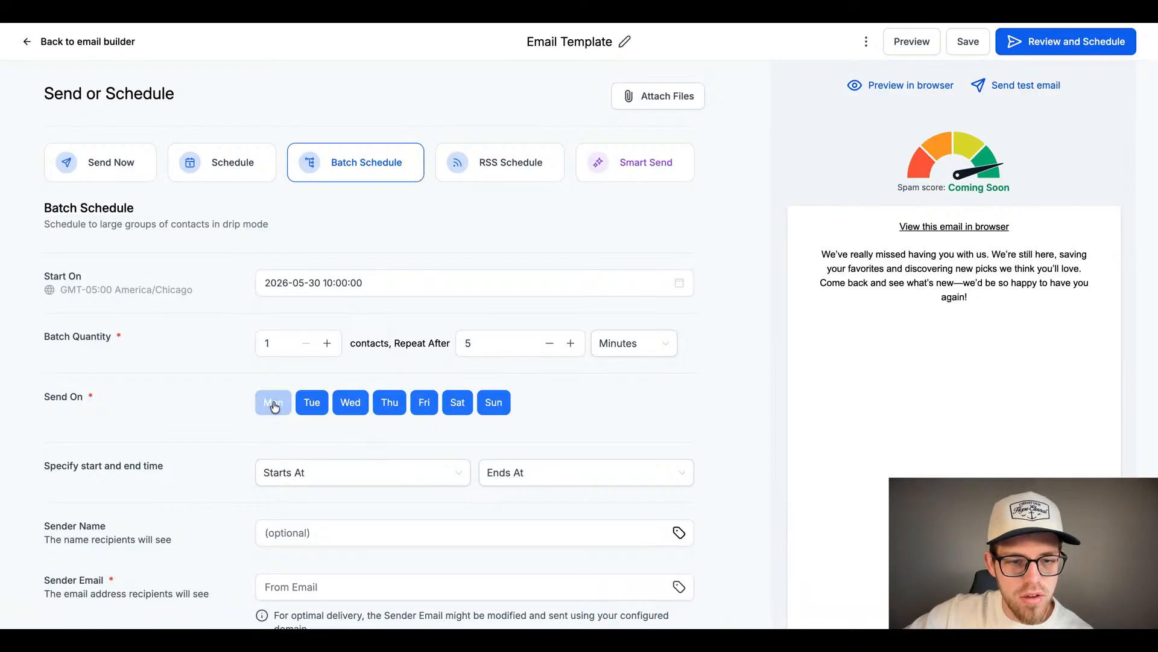
{"action": "left_click", "coordinate": [313, 406]}
{"action": "left_click", "coordinate": [350, 406]}
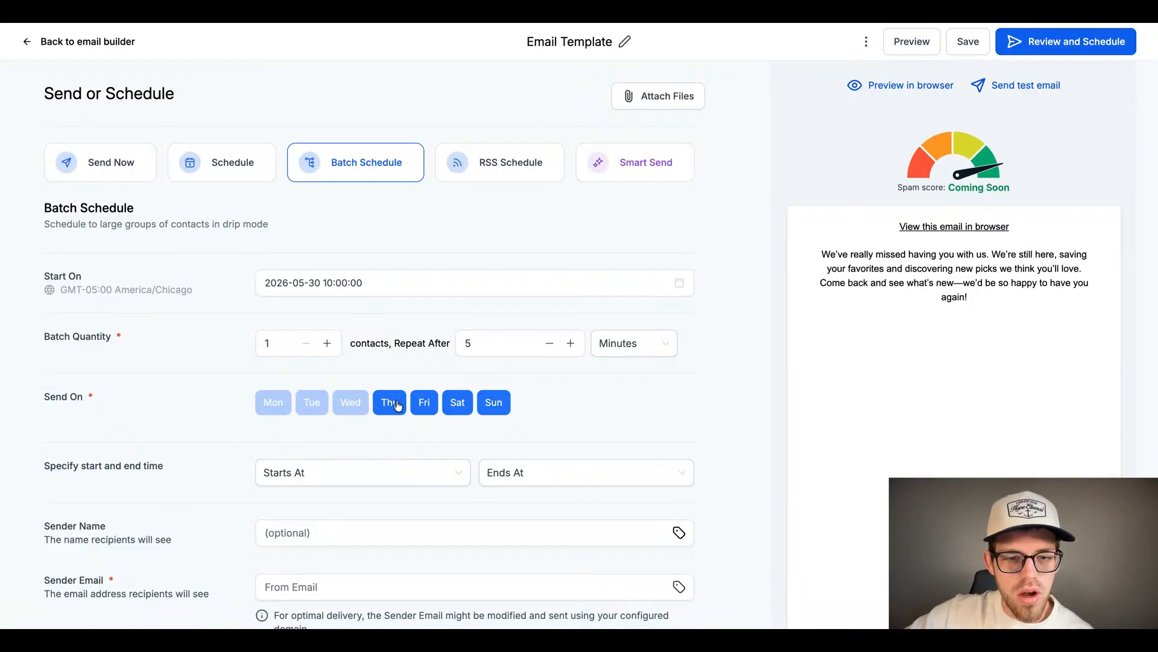
{"action": "left_click", "coordinate": [498, 407]}
{"action": "left_click", "coordinate": [350, 404]}
{"action": "left_click", "coordinate": [314, 406]}
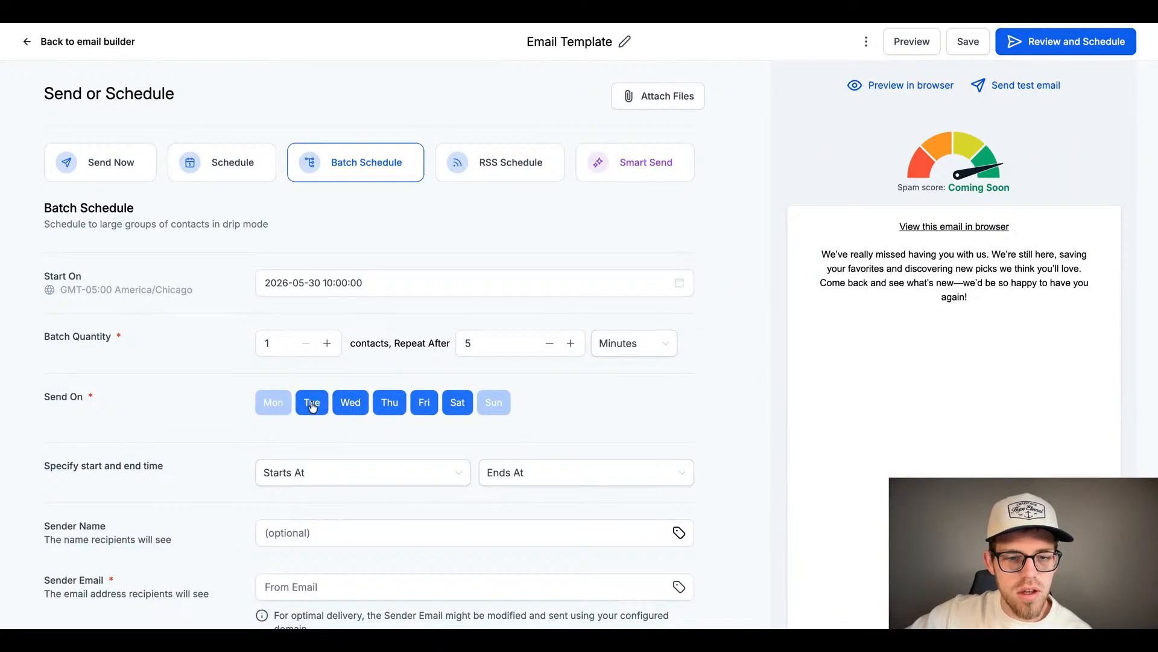
{"action": "left_click", "coordinate": [259, 406]}
{"action": "left_click", "coordinate": [506, 403]}
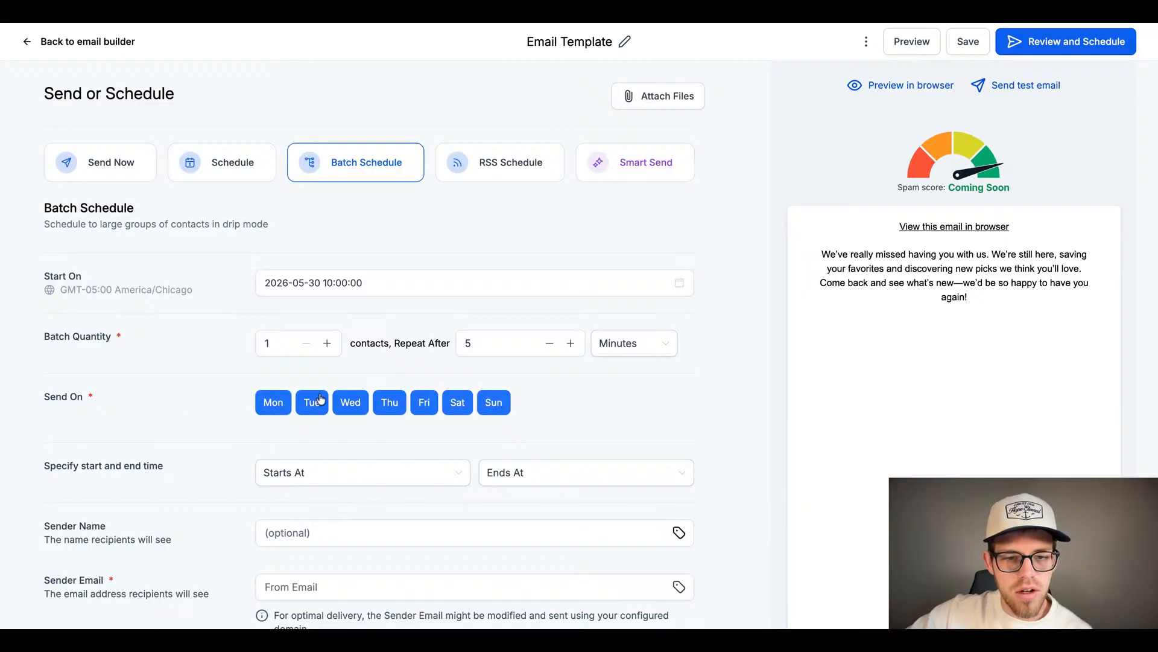
Step: Limit the daily sending window to start at 05:00 AM and end at 08:00 PM
{"action": "scroll", "coordinate": [382, 447], "scroll_direction": "down", "scroll_amount": 3}
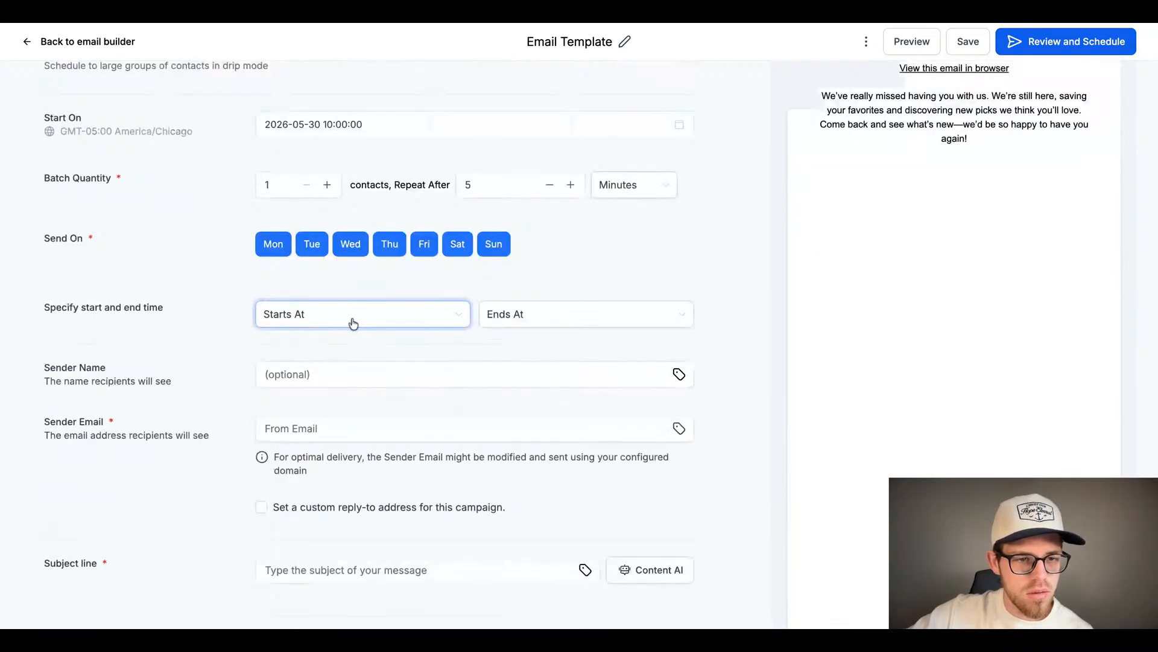
{"action": "left_click", "coordinate": [366, 321]}
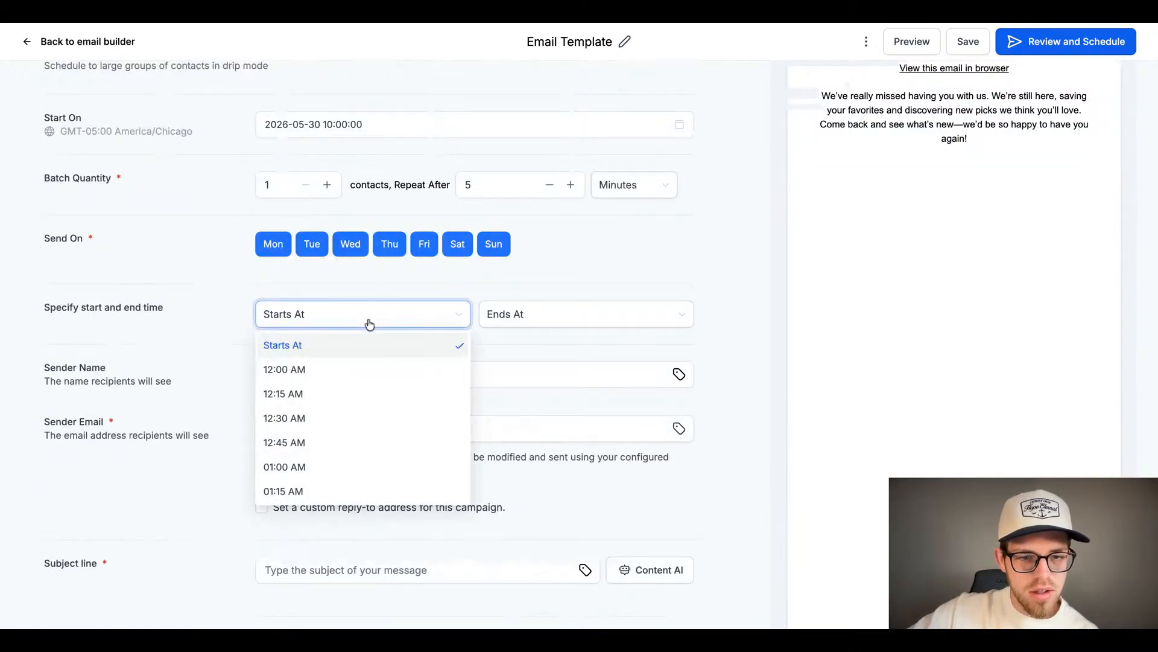
{"action": "left_click", "coordinate": [339, 419]}
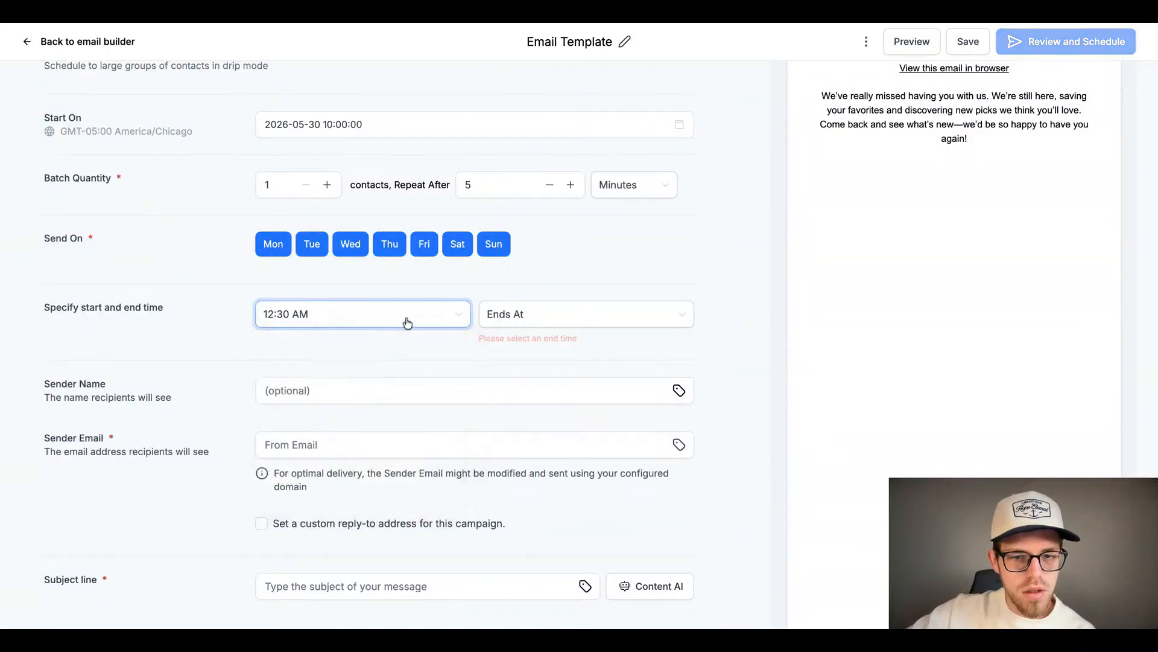
{"action": "left_click", "coordinate": [425, 323]}
{"action": "scroll", "coordinate": [382, 499], "scroll_direction": "down", "scroll_amount": 6}
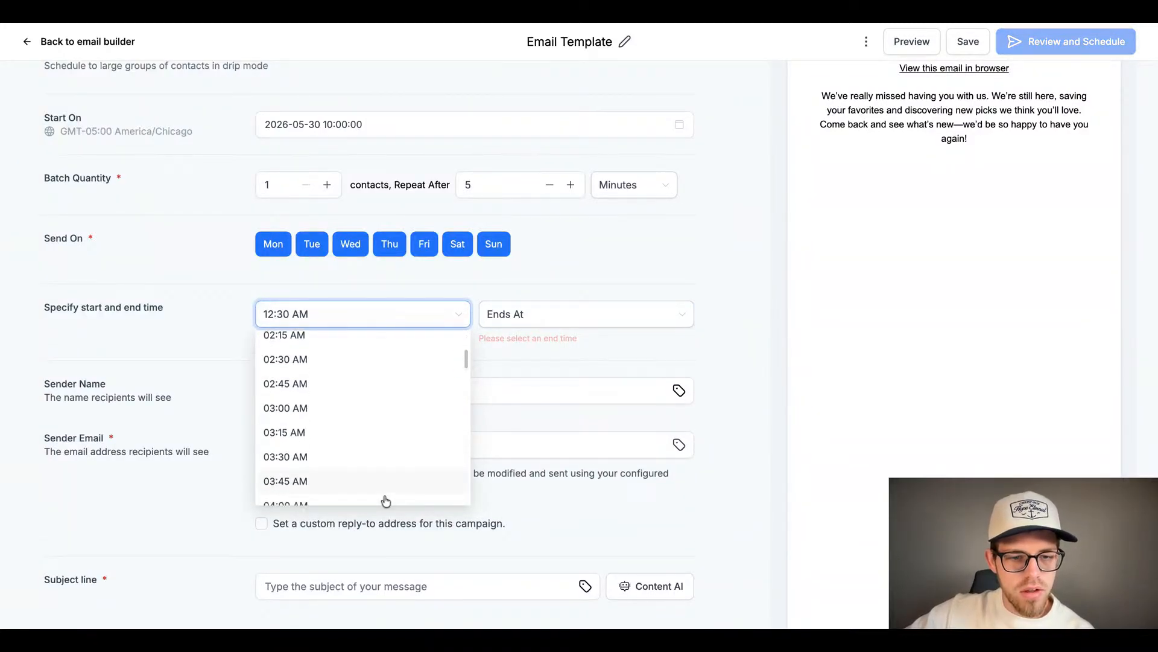
{"action": "left_click", "coordinate": [358, 467]}
{"action": "left_click", "coordinate": [571, 314]}
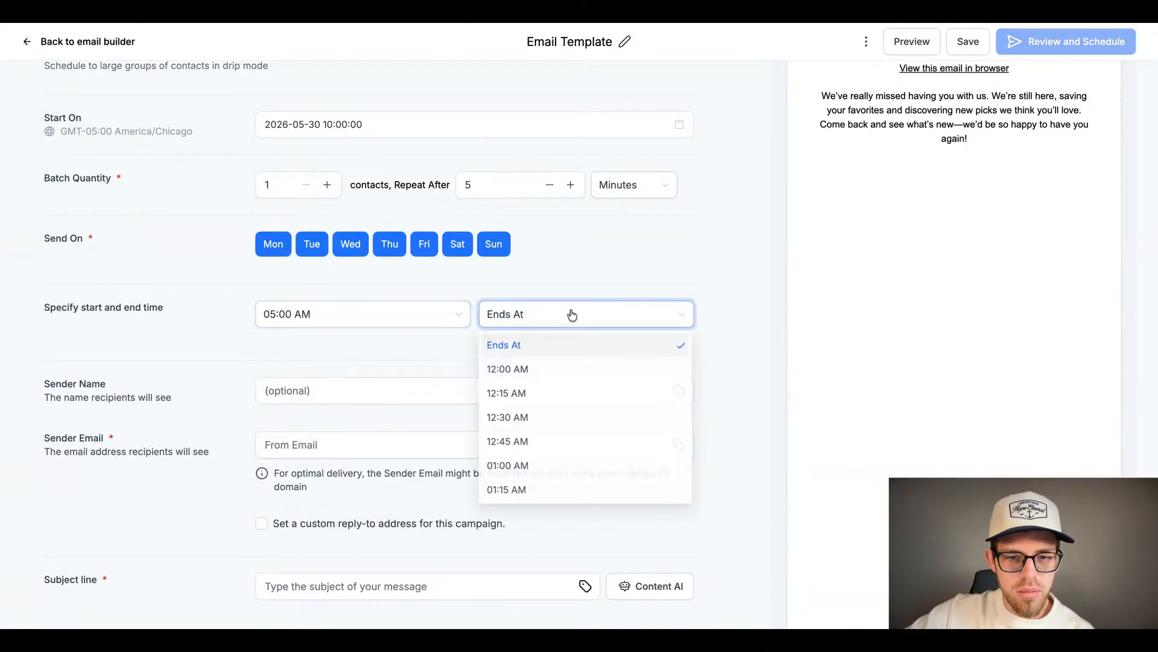
{"action": "scroll", "coordinate": [577, 437], "scroll_direction": "down", "scroll_amount": 1}
{"action": "scroll", "coordinate": [577, 437], "scroll_direction": "down", "scroll_amount": 20}
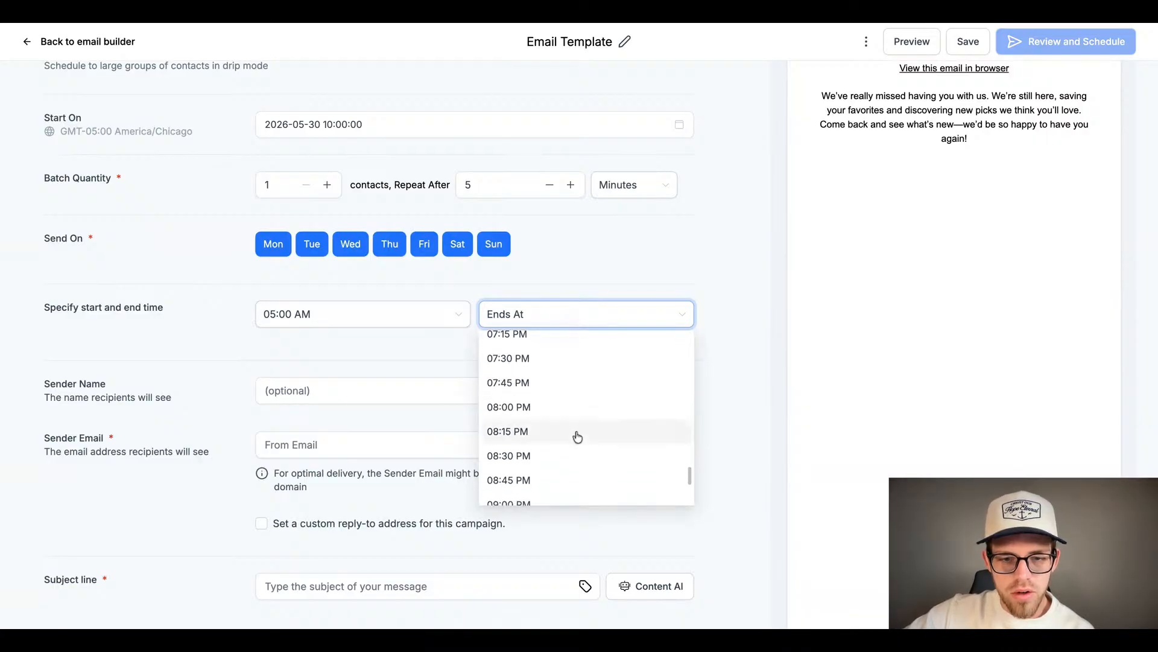
{"action": "scroll", "coordinate": [578, 437], "scroll_direction": "up", "scroll_amount": 1}
{"action": "left_click", "coordinate": [578, 434]}
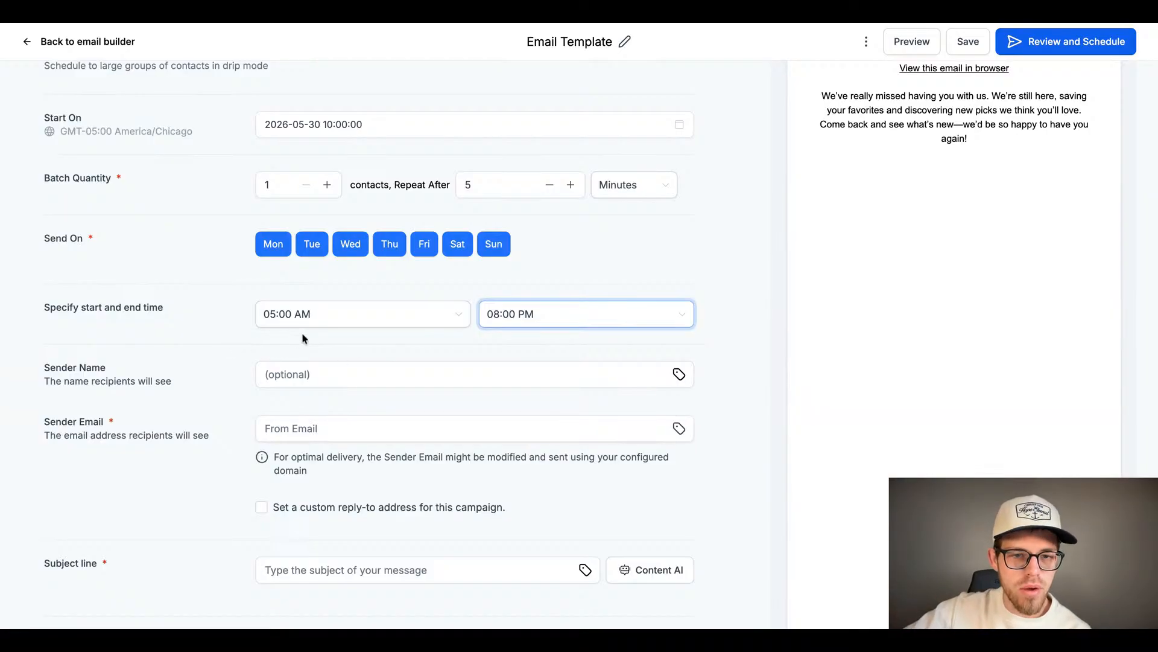
Step: Fill in the sender name that recipients will see with the sender's first name
{"action": "scroll", "coordinate": [317, 336], "scroll_direction": "up", "scroll_amount": 1}
{"action": "scroll", "coordinate": [318, 340], "scroll_direction": "down", "scroll_amount": 1}
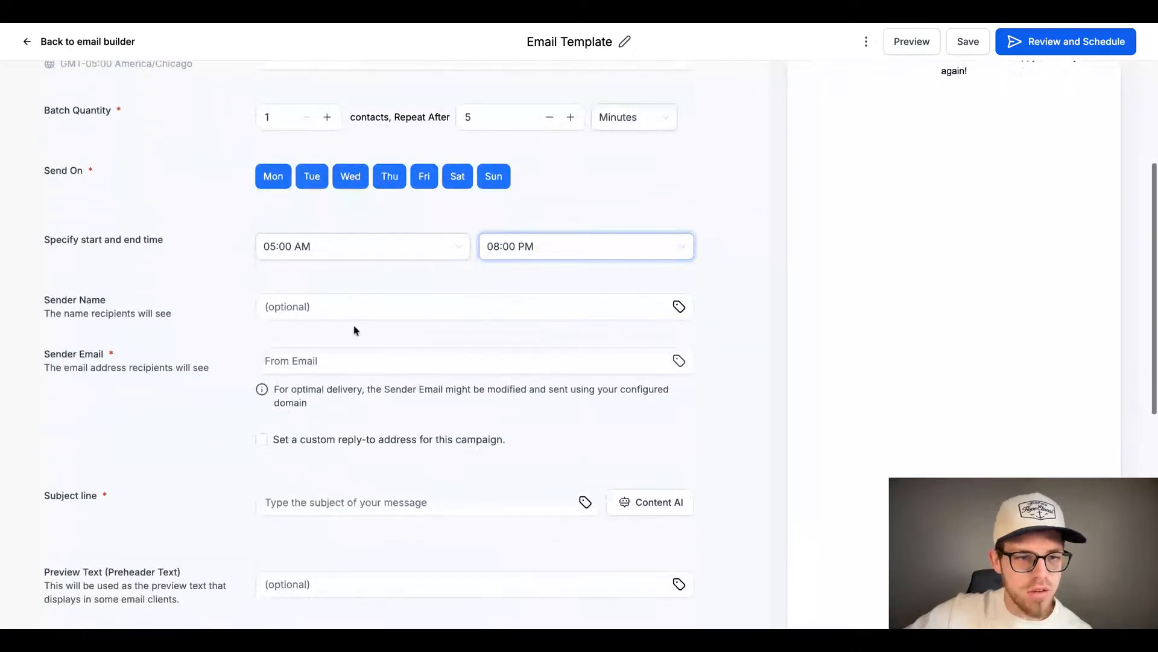
{"action": "left_click", "coordinate": [291, 313]}
{"action": "left_click", "coordinate": [325, 302]}
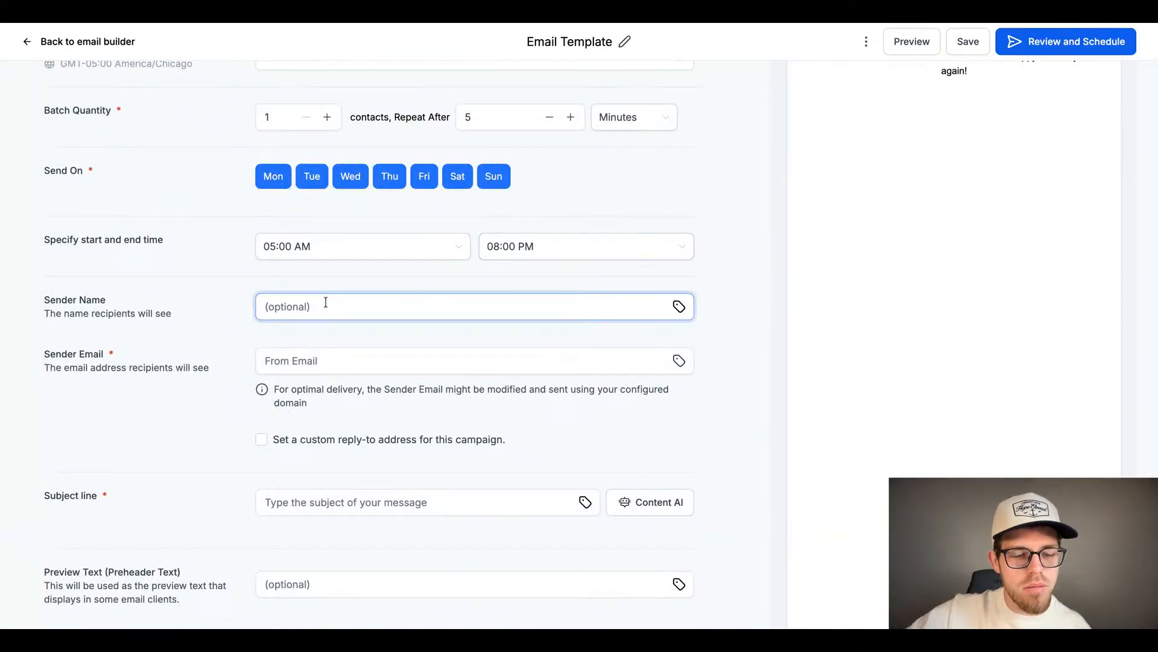
{"action": "type", "text": "Luke"}
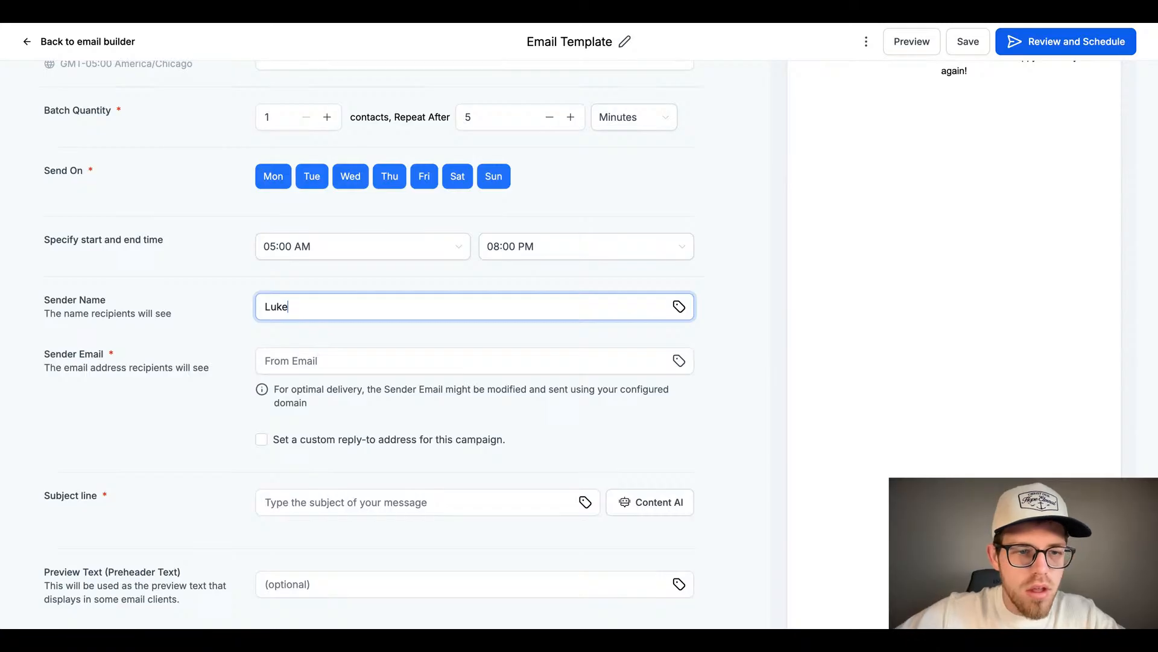
{"action": "left_click", "coordinate": [325, 371]}
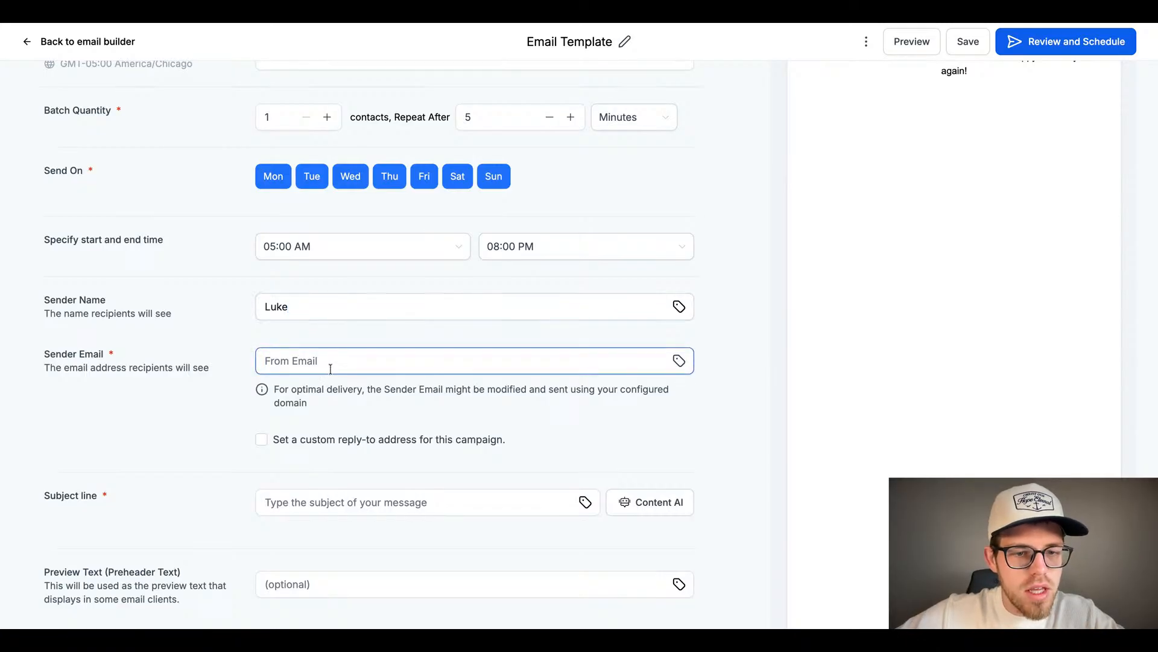
{"action": "left_click", "coordinate": [488, 424]}
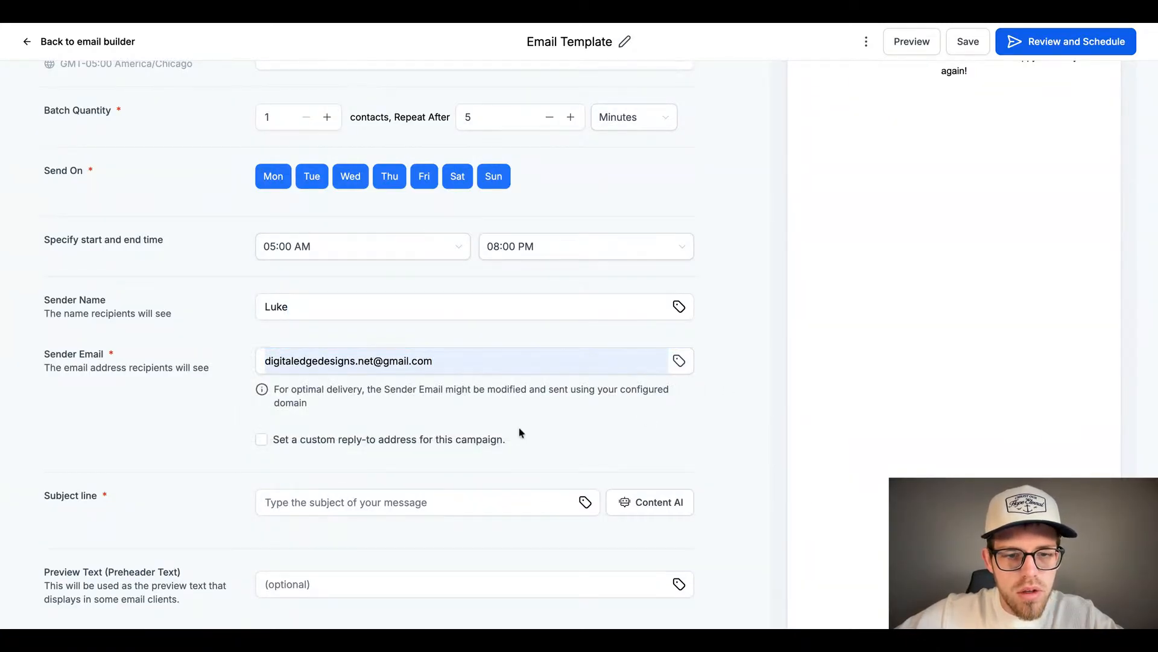
{"action": "left_click_drag", "start_coordinate": [444, 362], "coordinate": [212, 369]}
{"action": "key", "text": "BackSpace"}
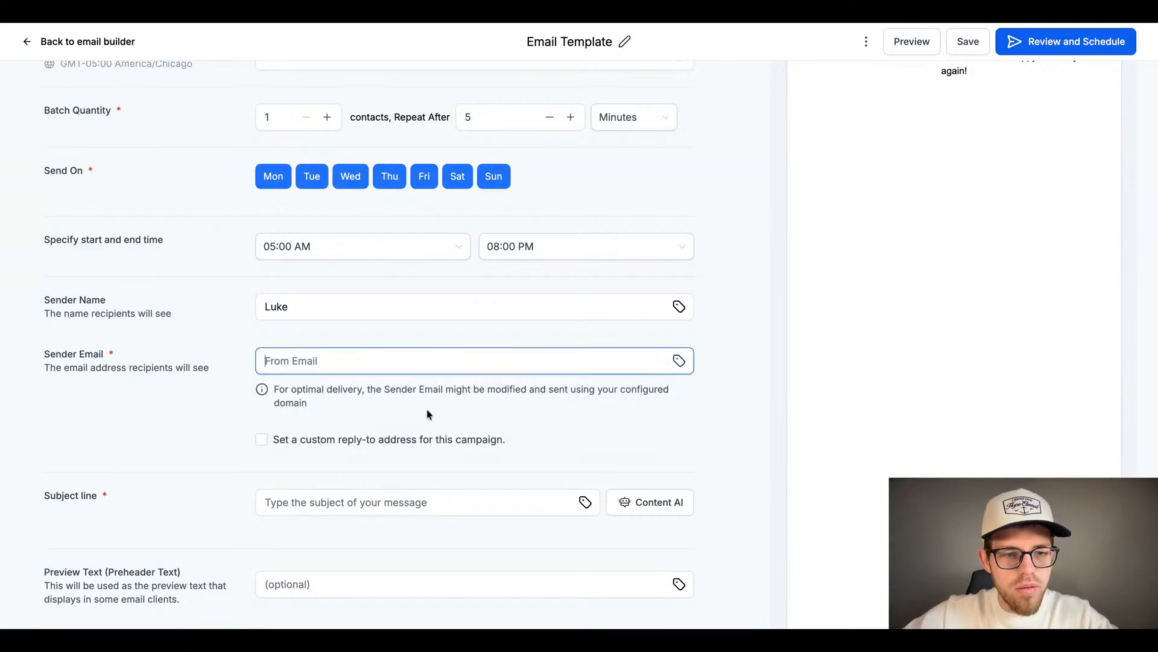
Step: Fill in the sender email with the saved business e-mail address
{"action": "scroll", "coordinate": [374, 445], "scroll_direction": "down", "scroll_amount": 2}
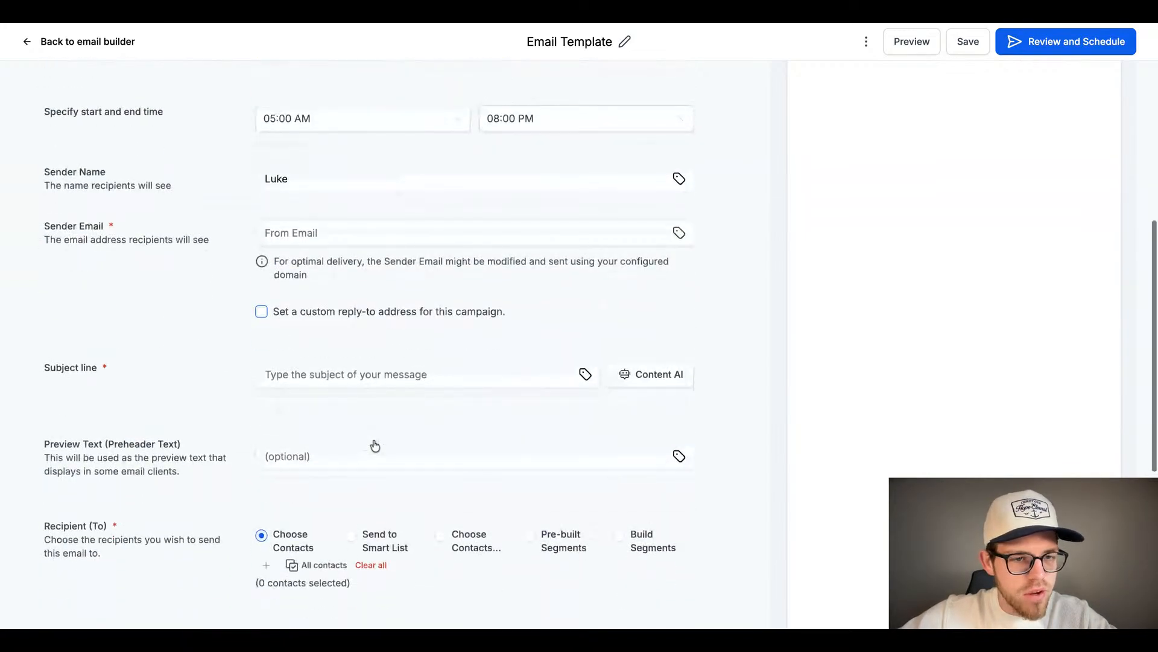
{"action": "left_click", "coordinate": [328, 212]}
{"action": "left_click", "coordinate": [340, 234]}
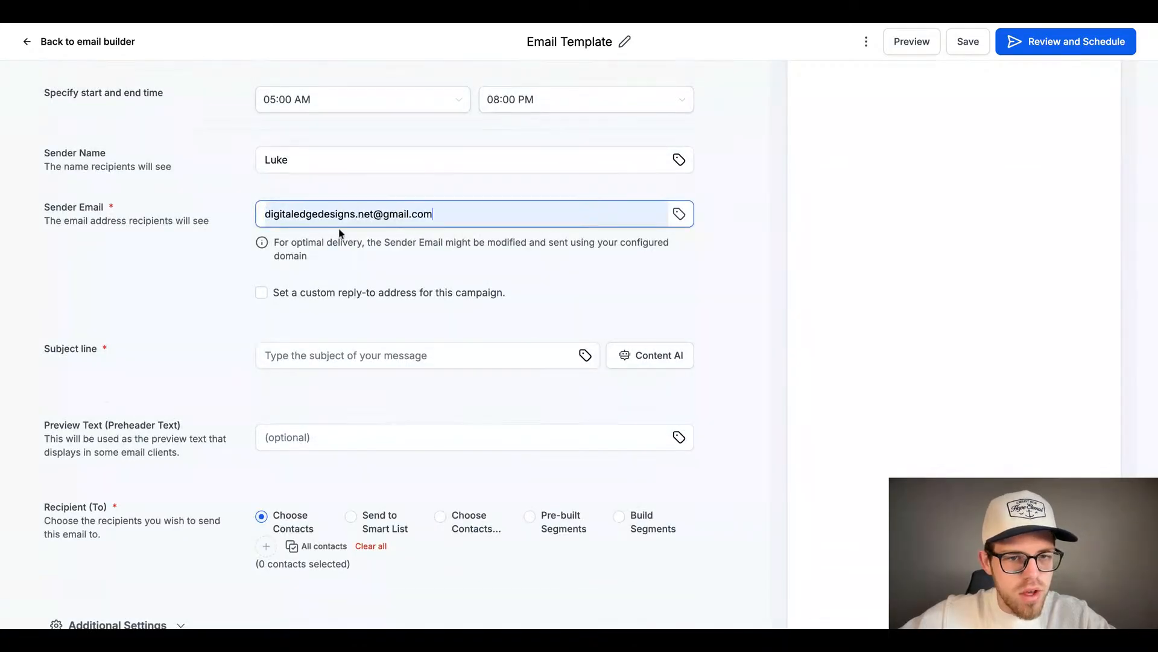
{"action": "left_click", "coordinate": [713, 307]}
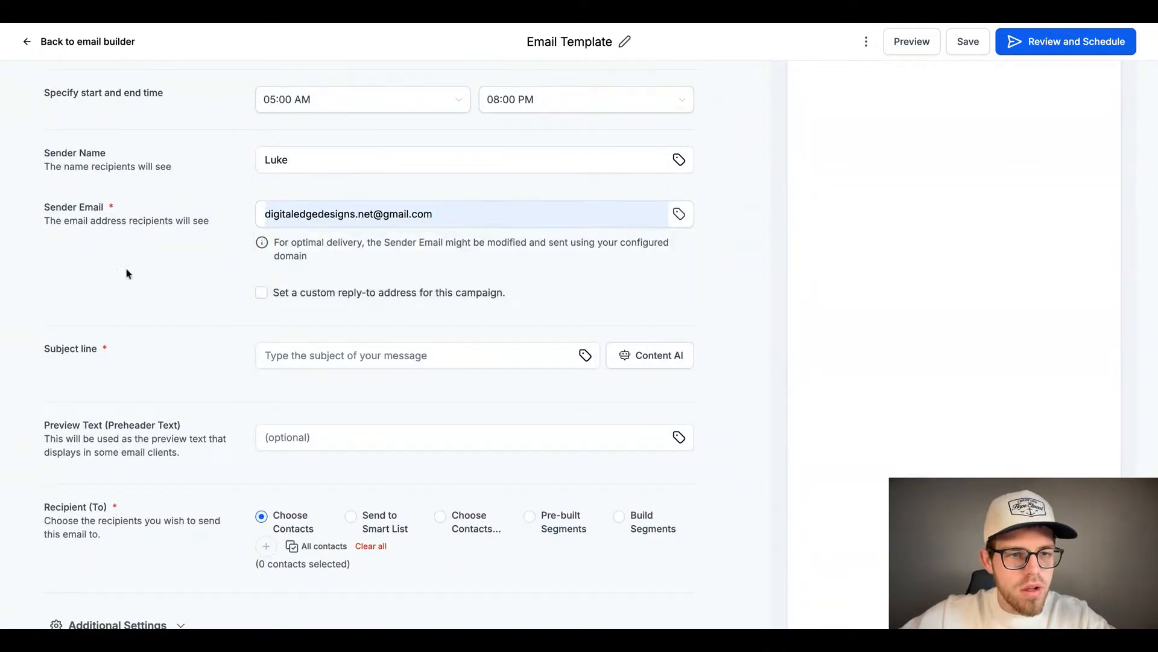
{"action": "double_click", "coordinate": [61, 217]}
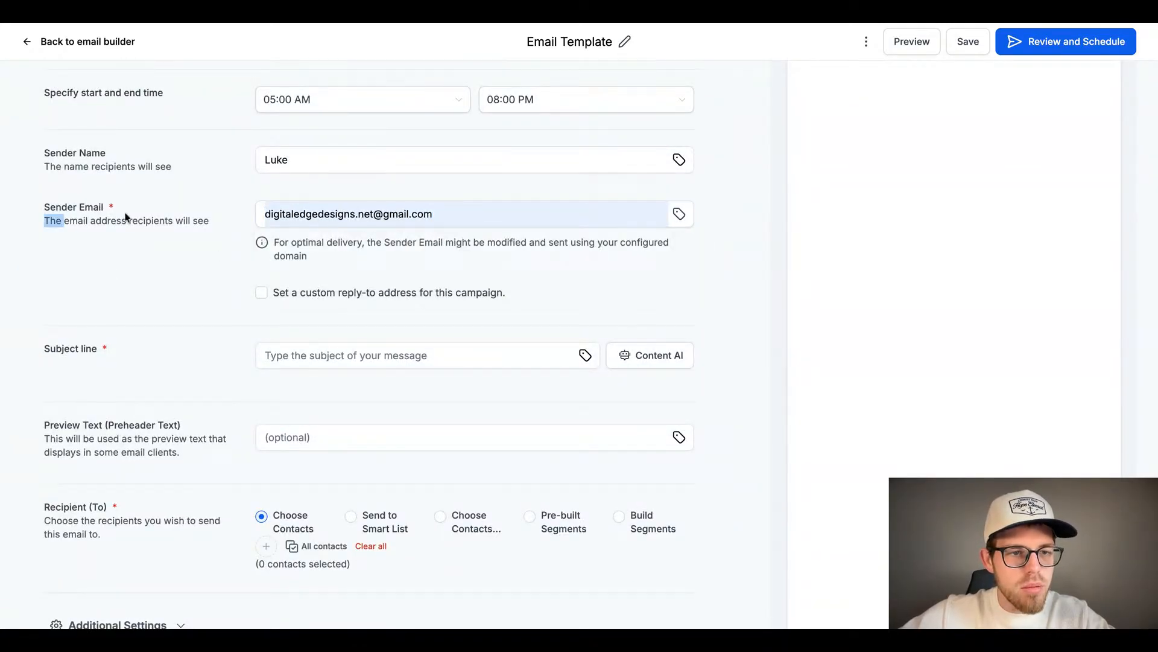
{"action": "left_click", "coordinate": [183, 251]}
{"action": "scroll", "coordinate": [588, 304], "scroll_direction": "down", "scroll_amount": 1}
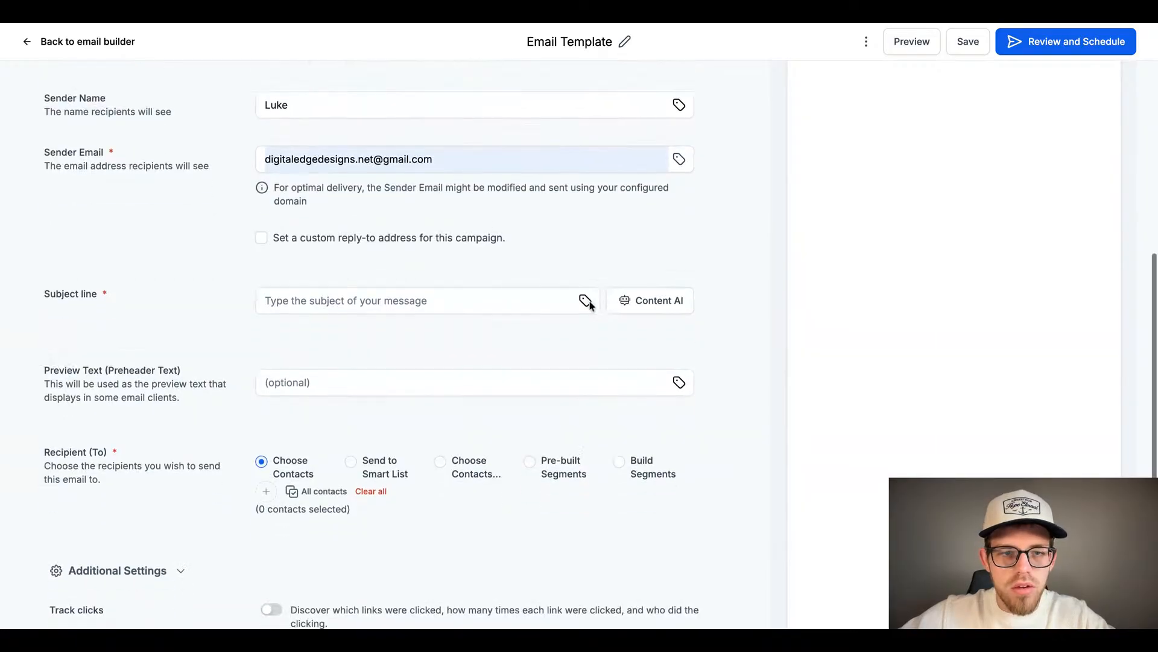
{"action": "left_click", "coordinate": [335, 300]}
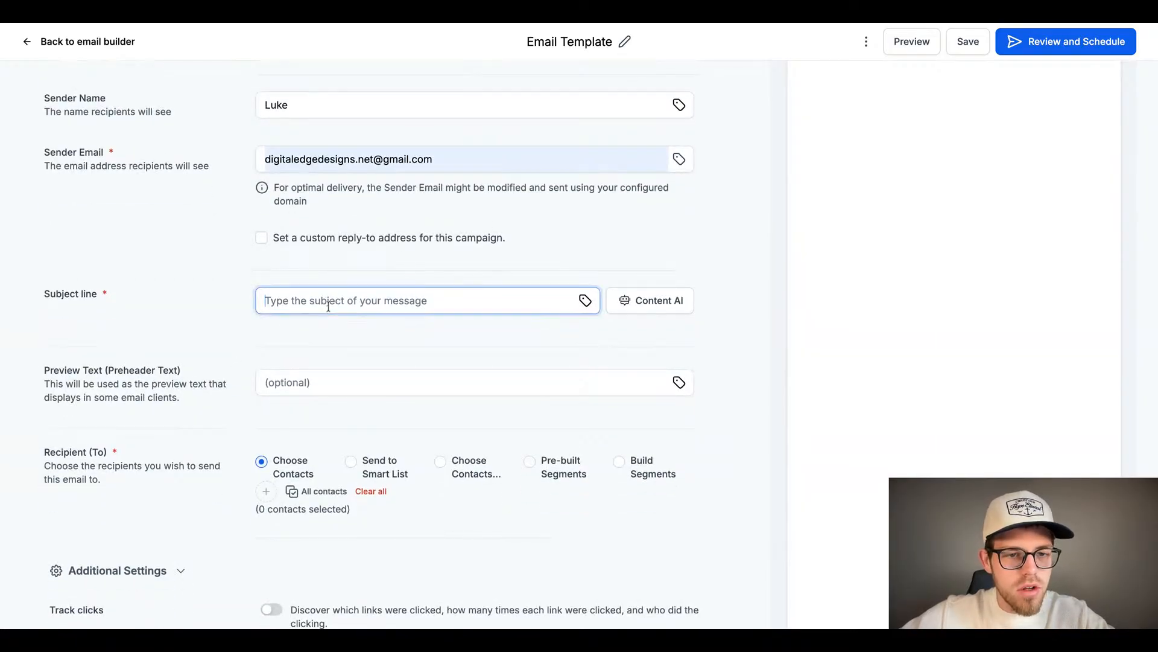
{"action": "scroll", "coordinate": [375, 380], "scroll_direction": "down", "scroll_amount": 2}
{"action": "scroll", "coordinate": [375, 378], "scroll_direction": "down", "scroll_amount": 1}
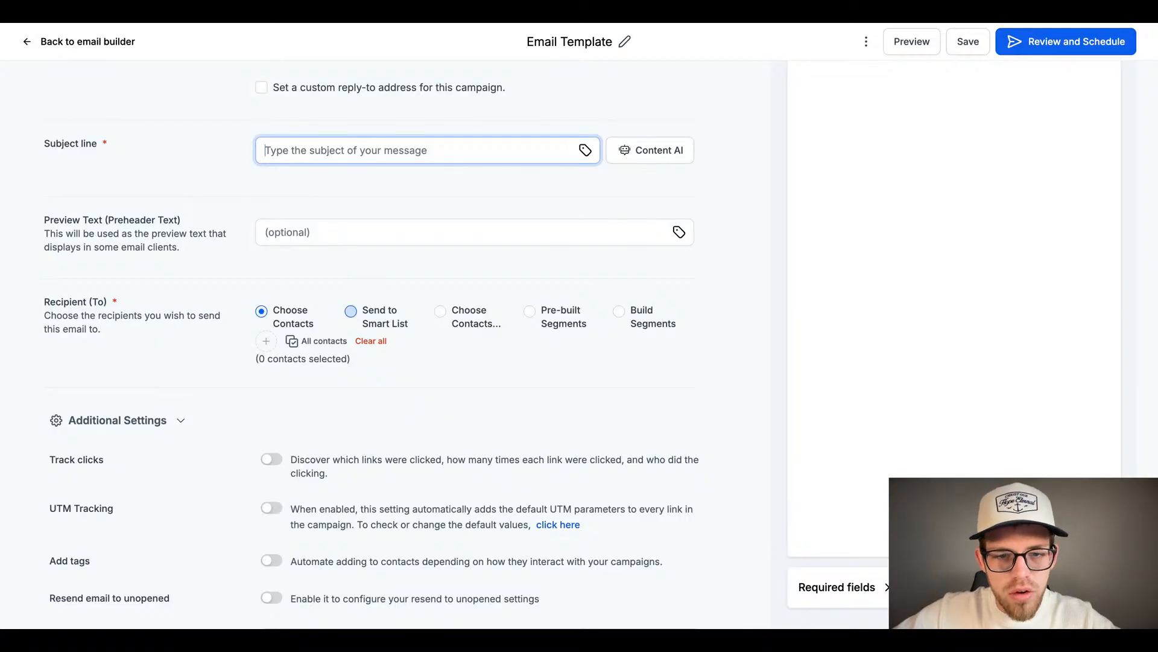
Step: Try adding all contacts as the campaign's recipients under Choose Contacts, and clear the selection
{"action": "left_click", "coordinate": [442, 315]}
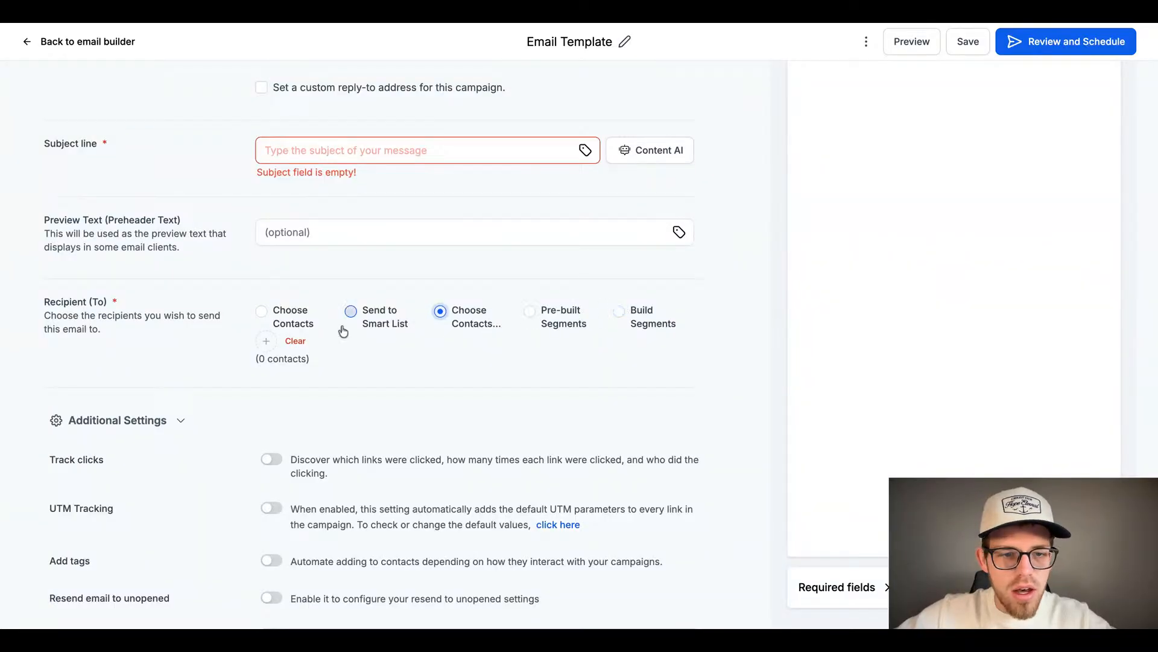
{"action": "left_click", "coordinate": [281, 310]}
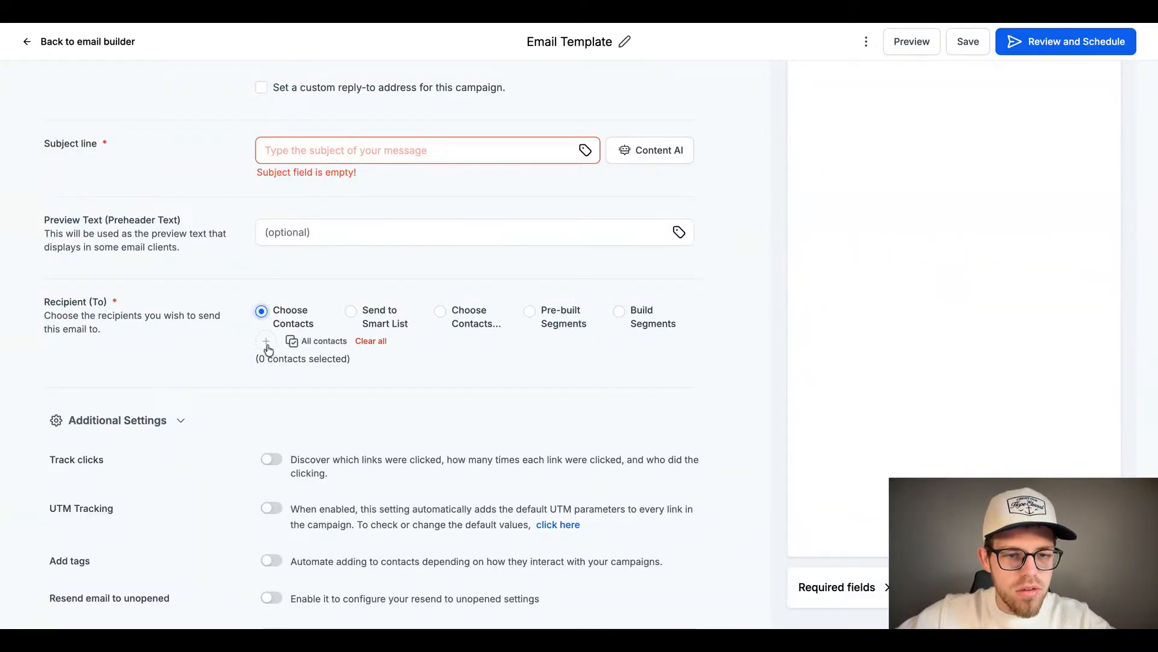
{"action": "left_click", "coordinate": [293, 340]}
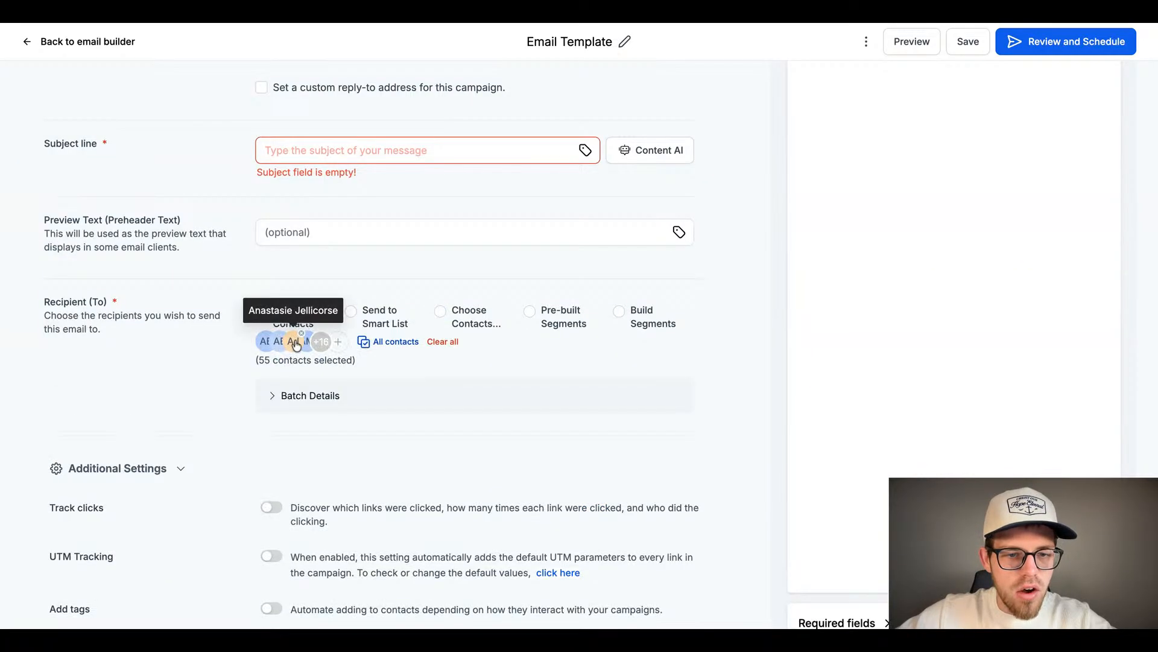
{"action": "left_click", "coordinate": [441, 342]}
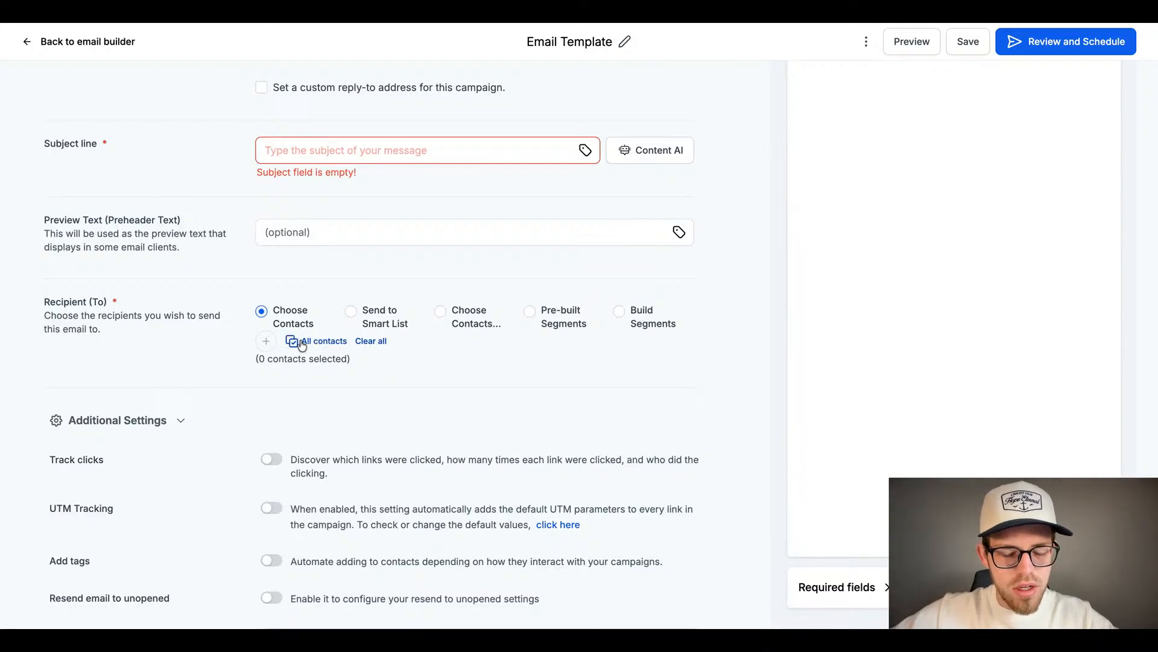
Step: Look through the list of individual contacts that can be chosen as recipients
{"action": "left_click", "coordinate": [266, 343]}
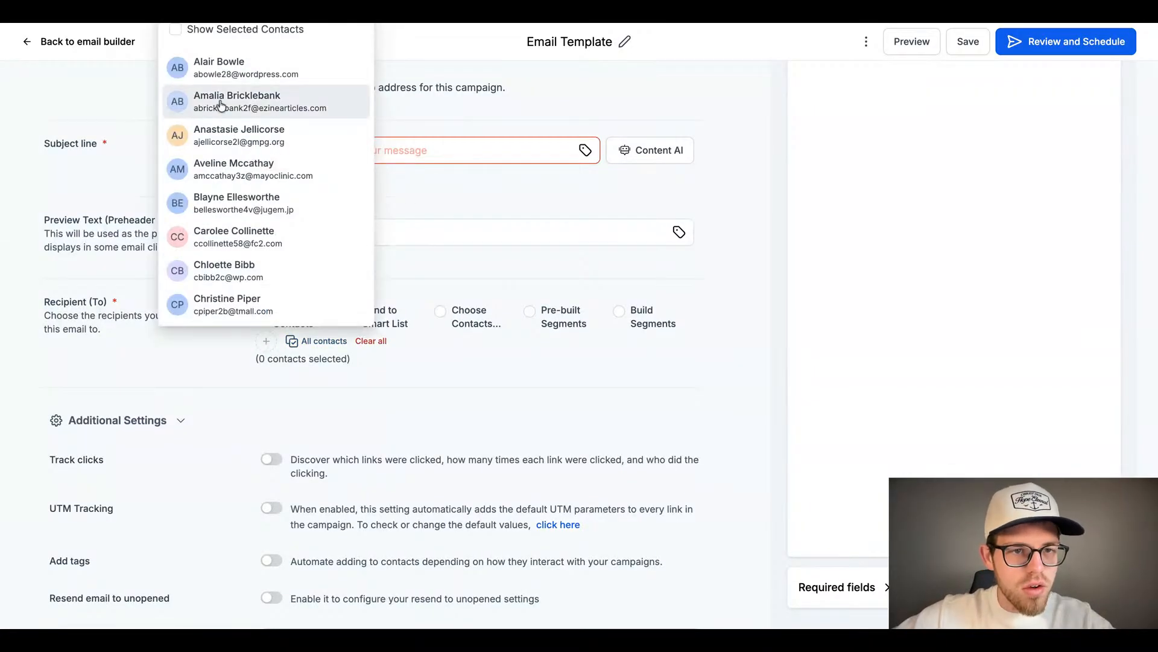
{"action": "scroll", "coordinate": [244, 185], "scroll_direction": "down", "scroll_amount": 15}
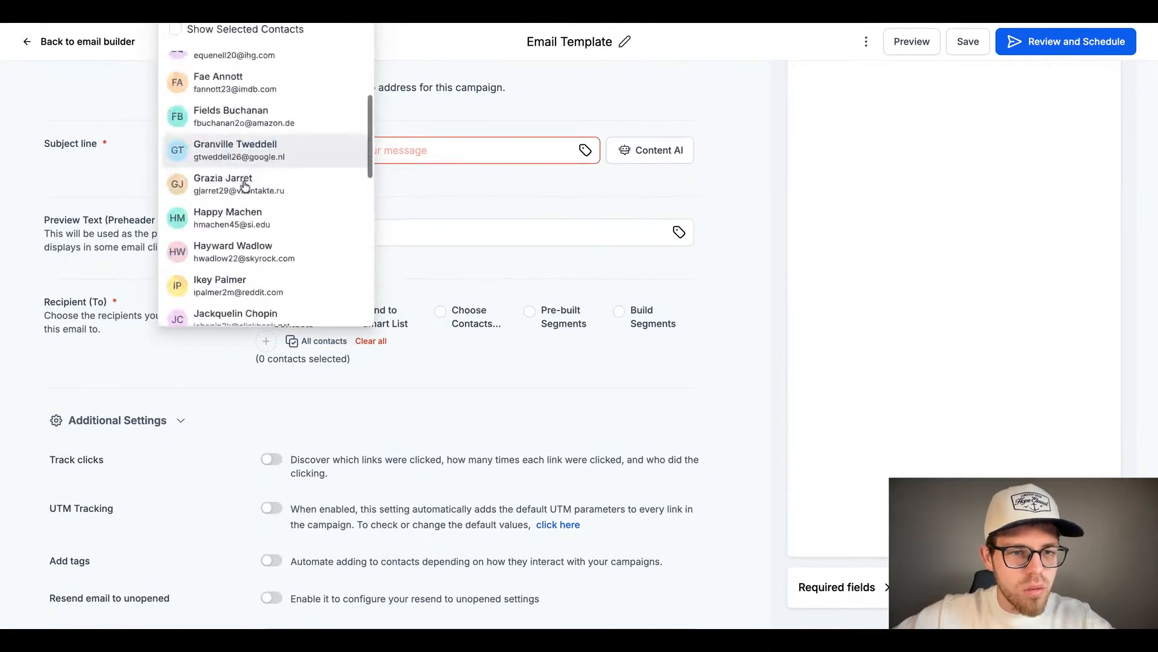
{"action": "scroll", "coordinate": [245, 181], "scroll_direction": "up", "scroll_amount": 15}
{"action": "left_click", "coordinate": [500, 371]}
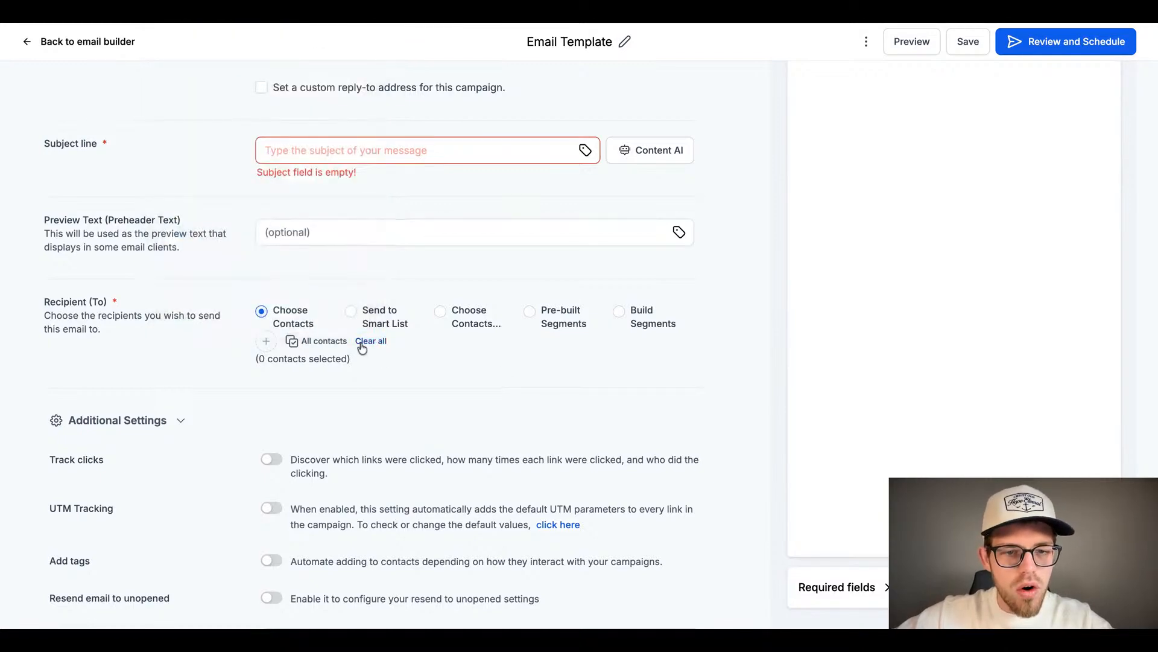
Step: Check the available lists for the Send to Smart List recipient option, and return to Choose Contacts
{"action": "left_click", "coordinate": [351, 311]}
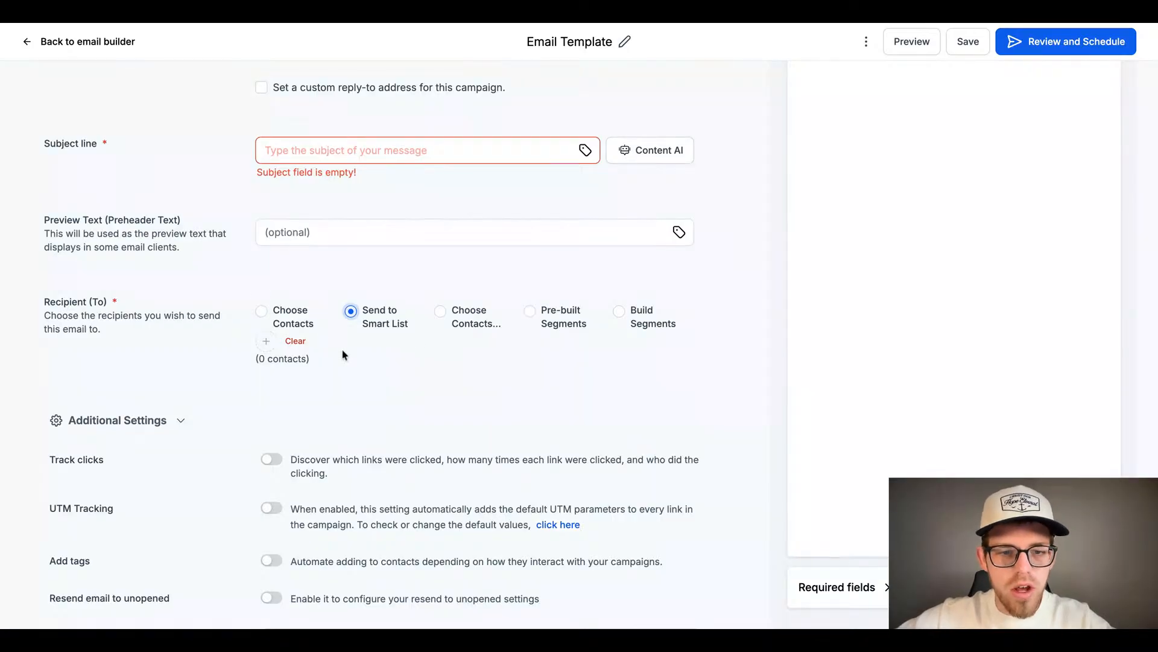
{"action": "left_click", "coordinate": [266, 341]}
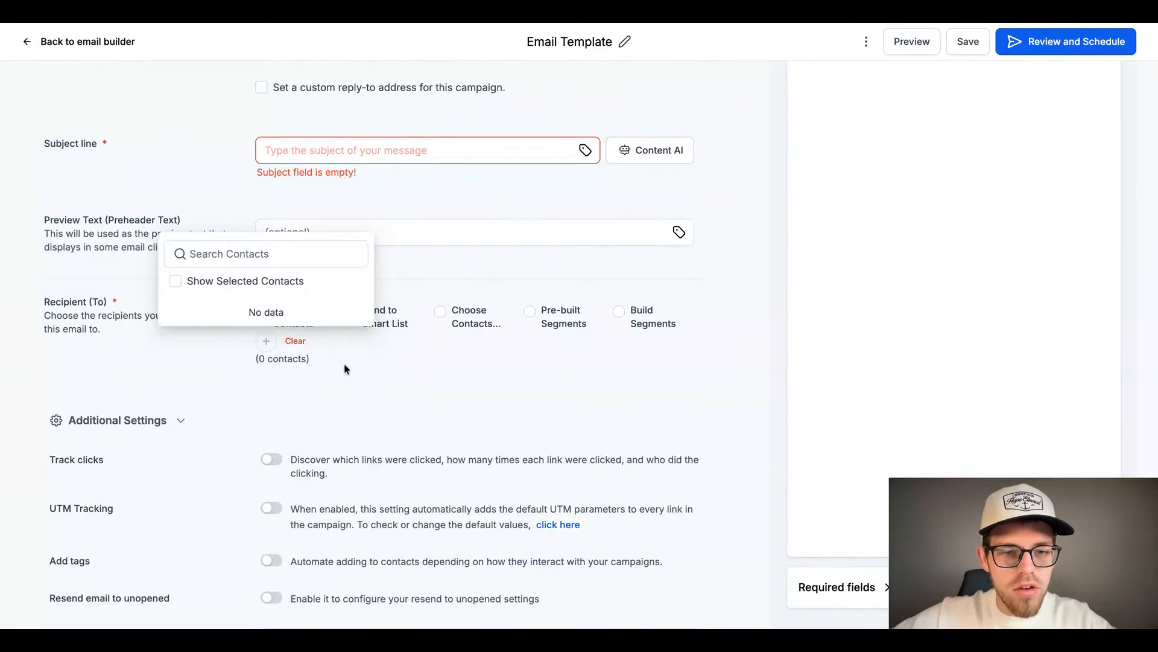
{"action": "left_click", "coordinate": [380, 370]}
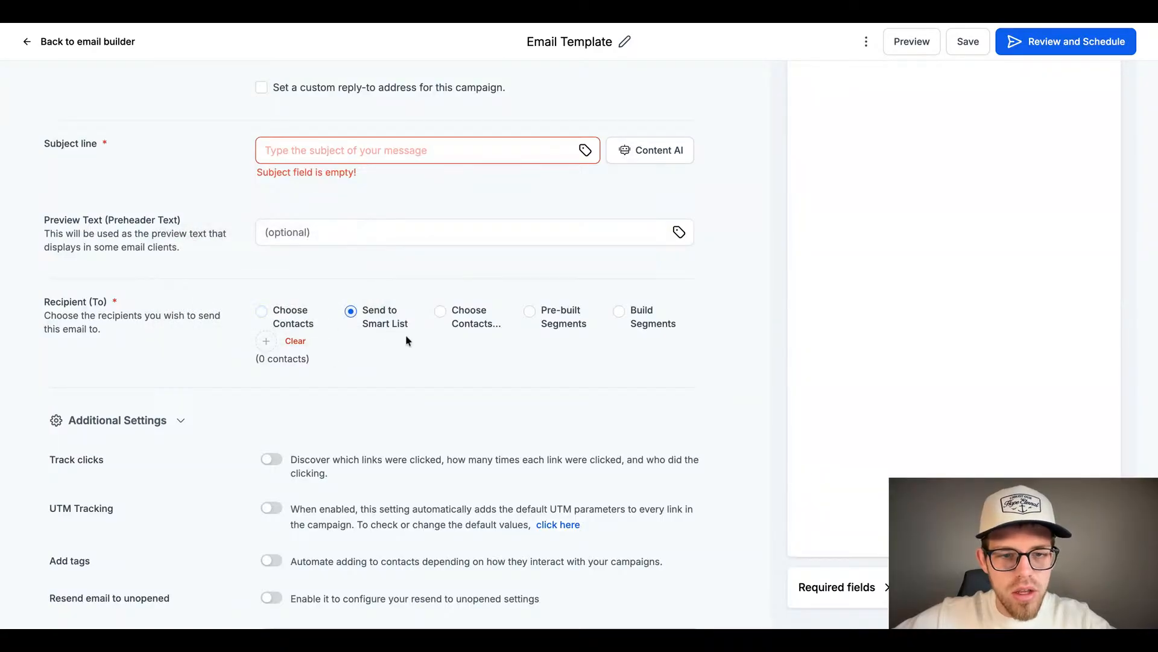
{"action": "left_click", "coordinate": [262, 311]}
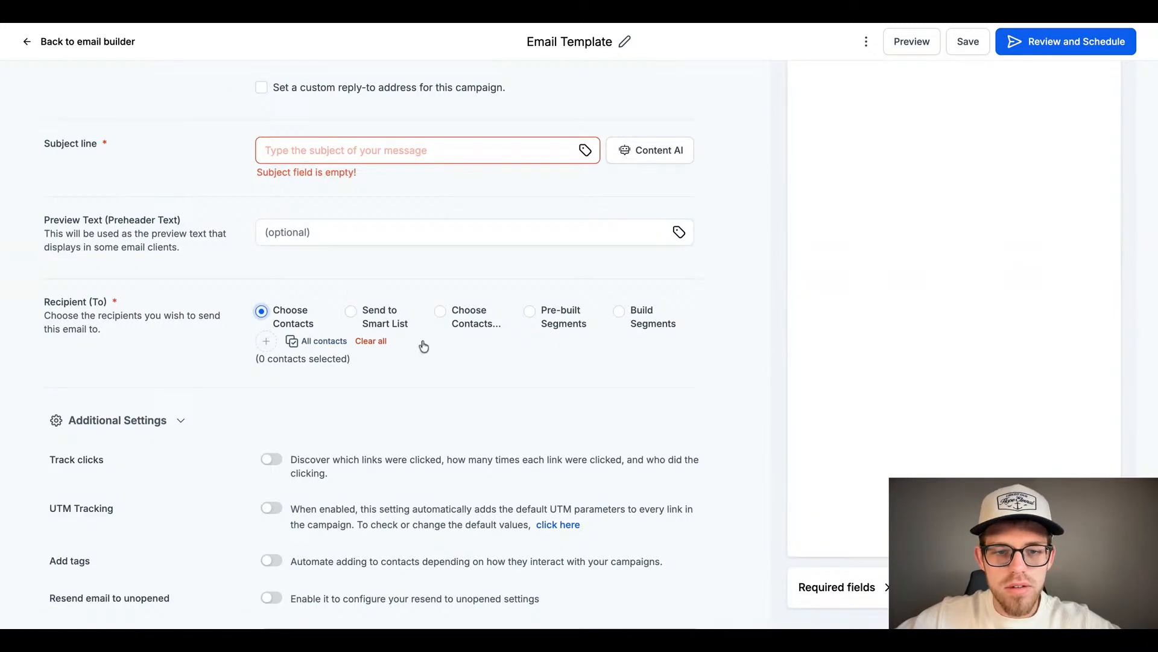
Step: Enable click tracking and UTM tracking in the campaign's additional settings
{"action": "scroll", "coordinate": [417, 348], "scroll_direction": "down", "scroll_amount": 3}
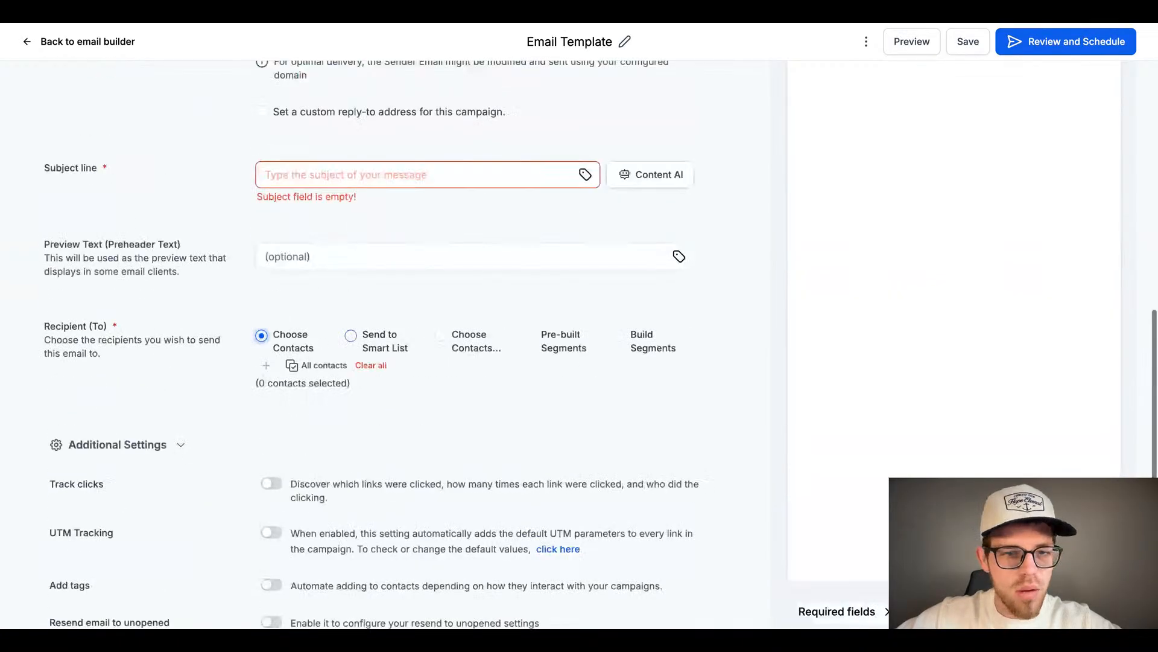
{"action": "scroll", "coordinate": [476, 368], "scroll_direction": "down", "scroll_amount": 3}
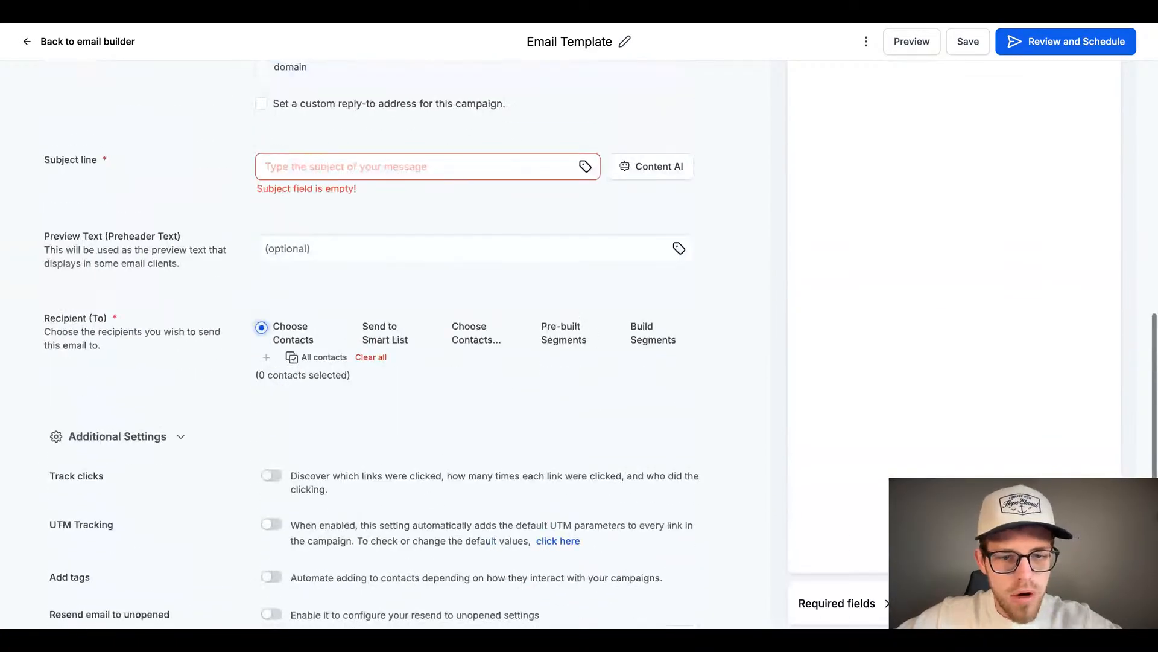
{"action": "scroll", "coordinate": [509, 393], "scroll_direction": "down", "scroll_amount": 3}
{"action": "left_click", "coordinate": [270, 335]}
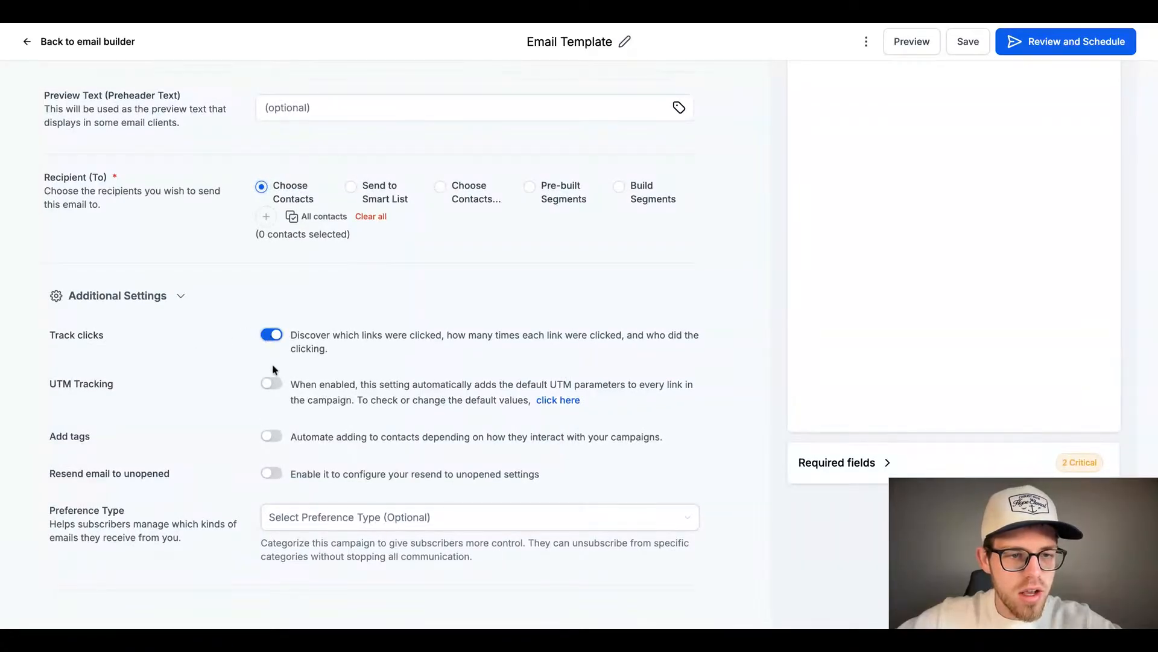
{"action": "left_click", "coordinate": [269, 385]}
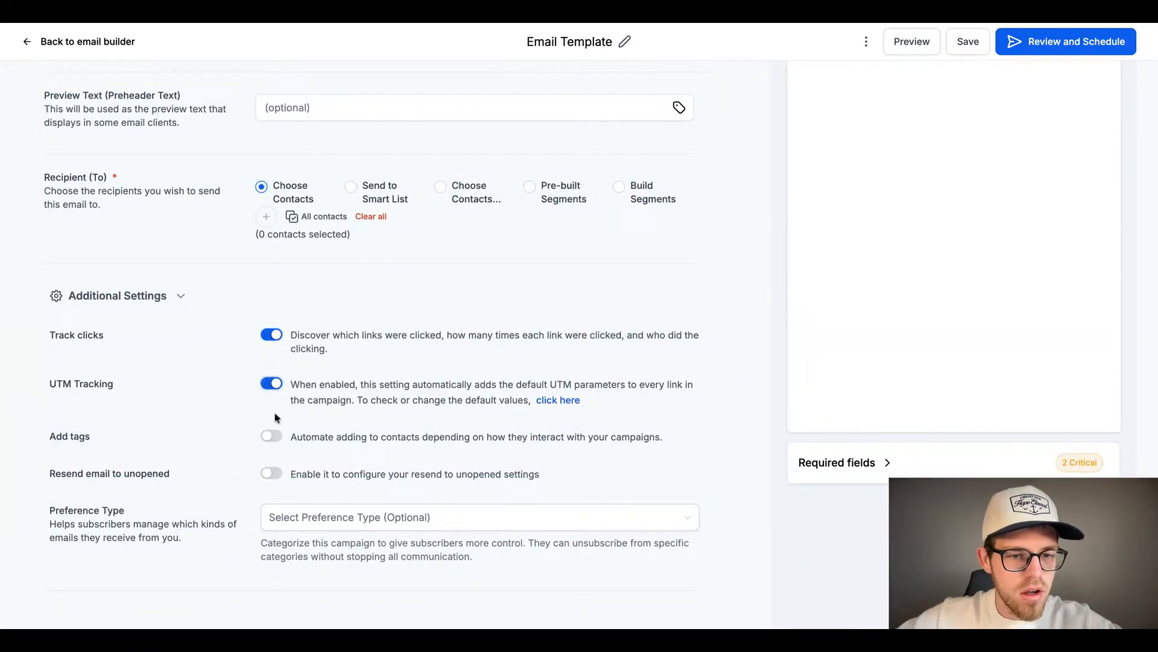
Step: Try enabling automatic tags with conditions, cancel the new condition, and disable automatic tags again
{"action": "left_click", "coordinate": [268, 437]}
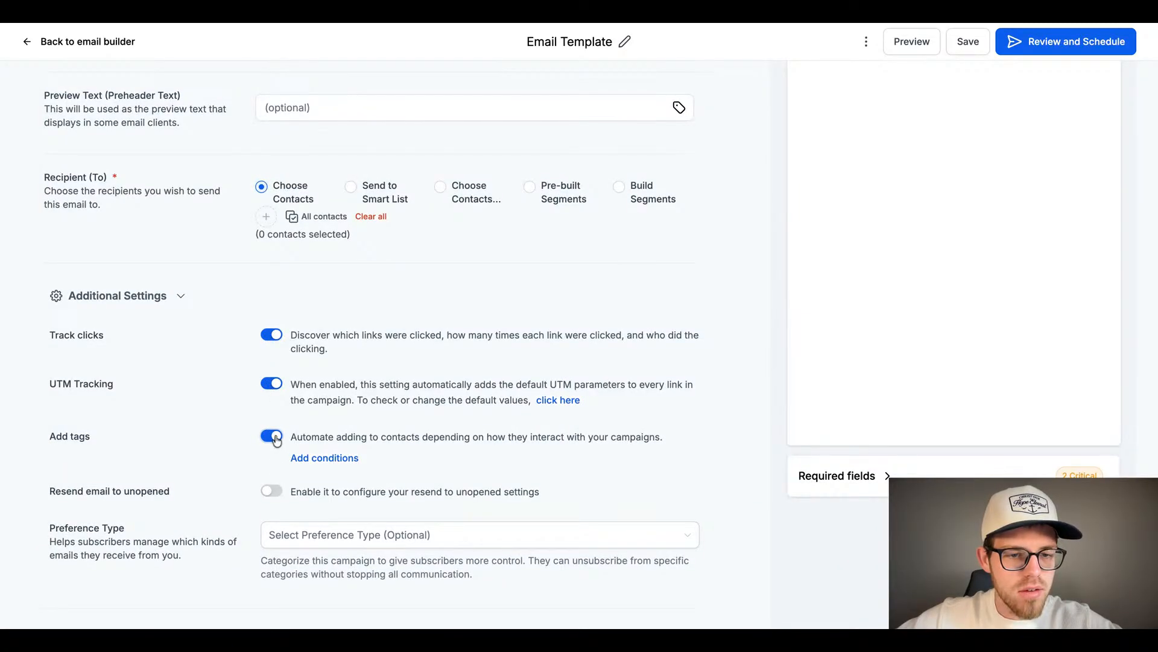
{"action": "left_click", "coordinate": [325, 458]}
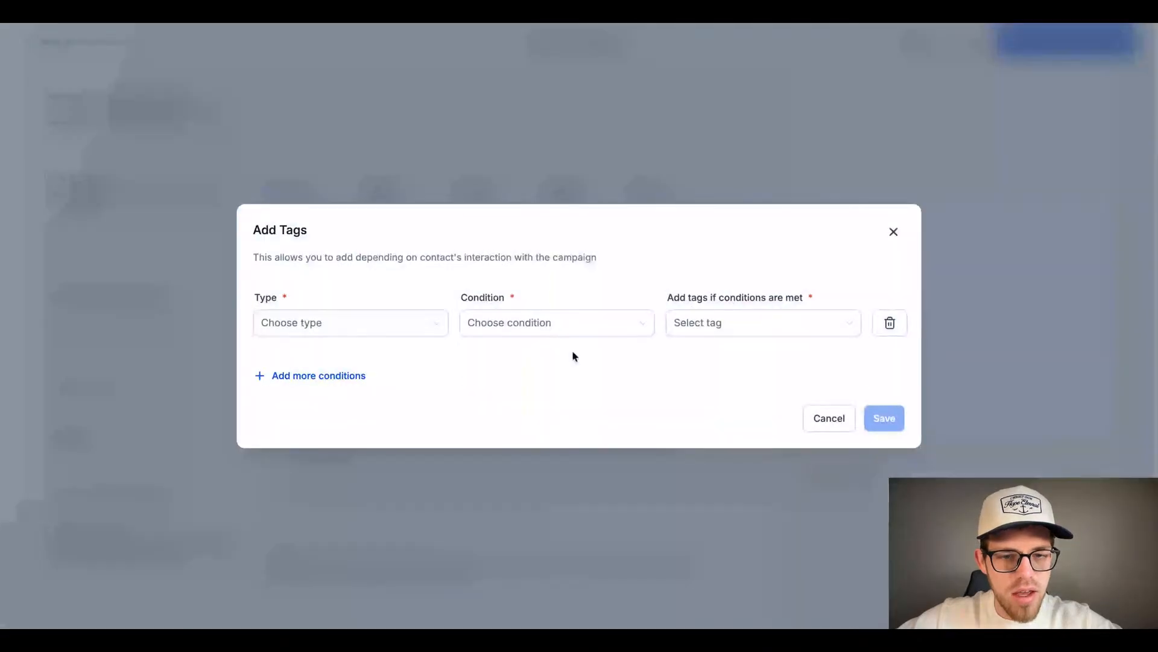
{"action": "left_click", "coordinate": [829, 430]}
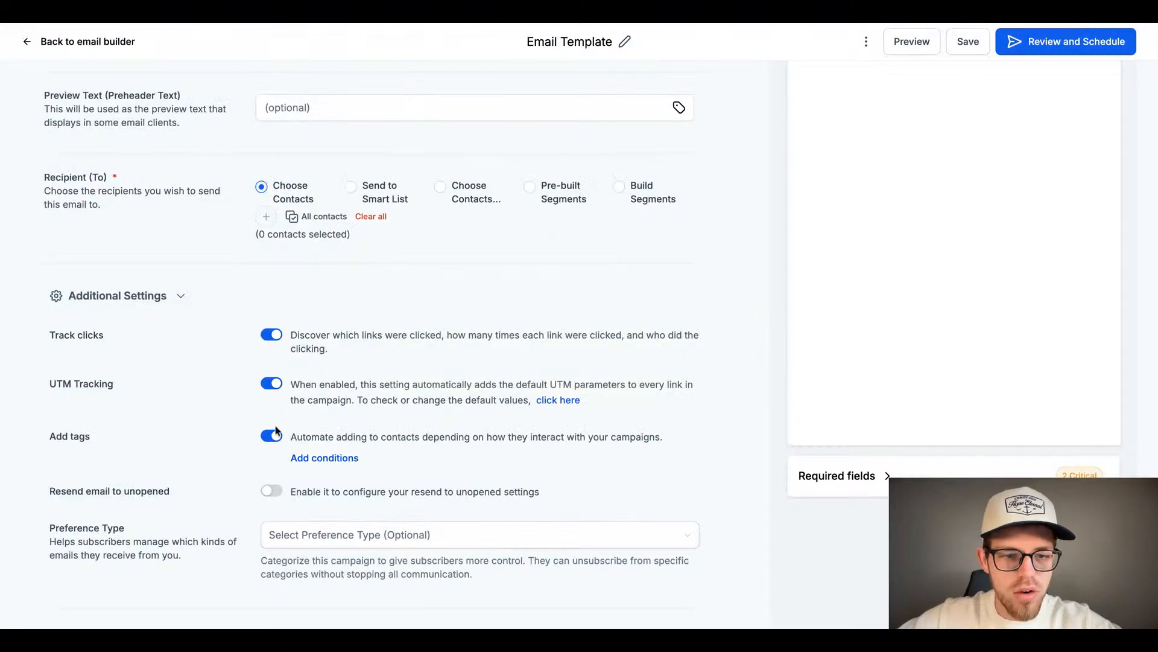
{"action": "left_click", "coordinate": [274, 436]}
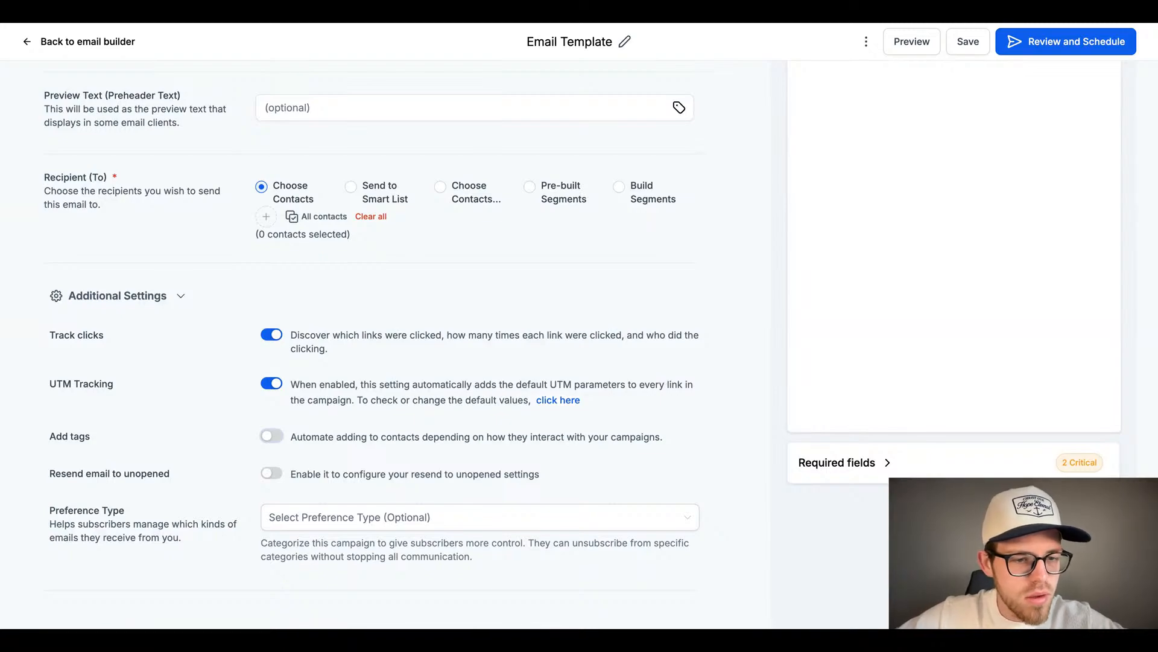
Step: Enable resending to unopened recipients, and schedule the resend for 3 days, 12 hours and 1 minute after the original send
{"action": "left_click", "coordinate": [271, 473]}
{"action": "scroll", "coordinate": [180, 487], "scroll_direction": "down", "scroll_amount": 3}
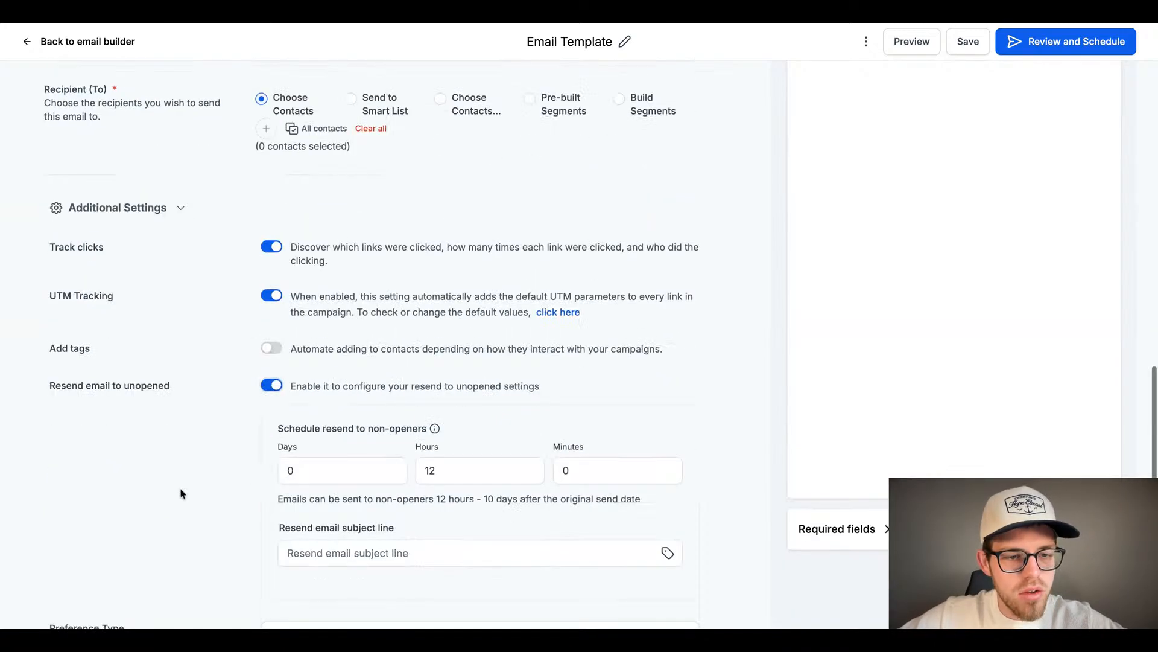
{"action": "scroll", "coordinate": [338, 344], "scroll_direction": "down", "scroll_amount": 1}
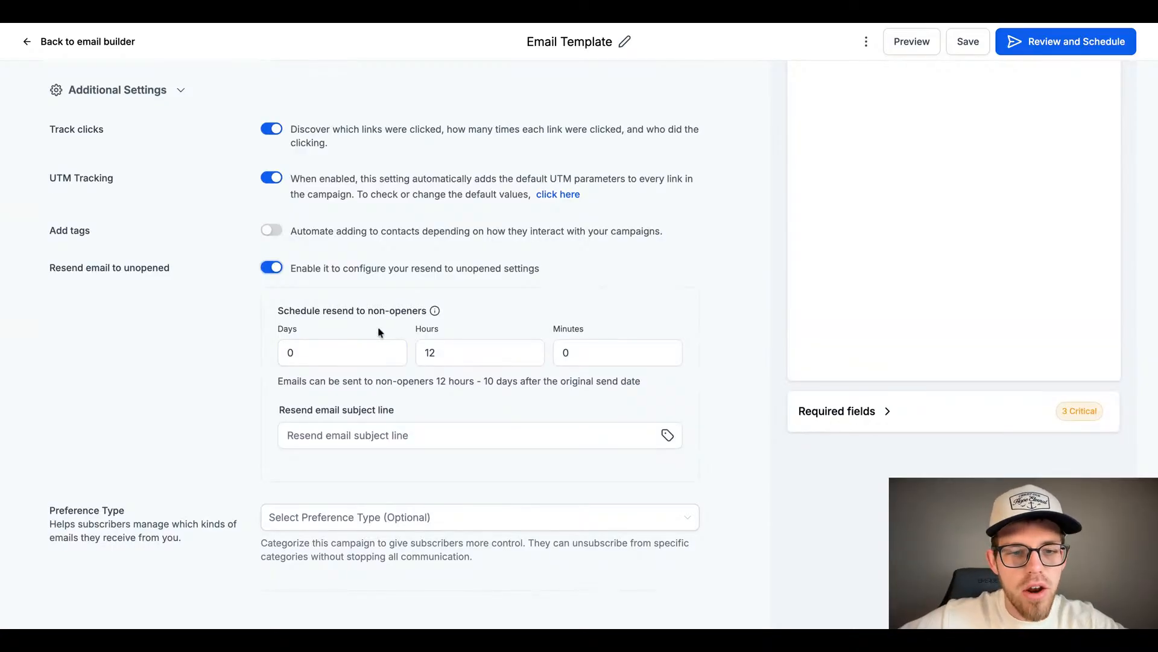
{"action": "left_click", "coordinate": [327, 356]}
{"action": "key", "text": "BackSpace"}
{"action": "type", "text": "3"}
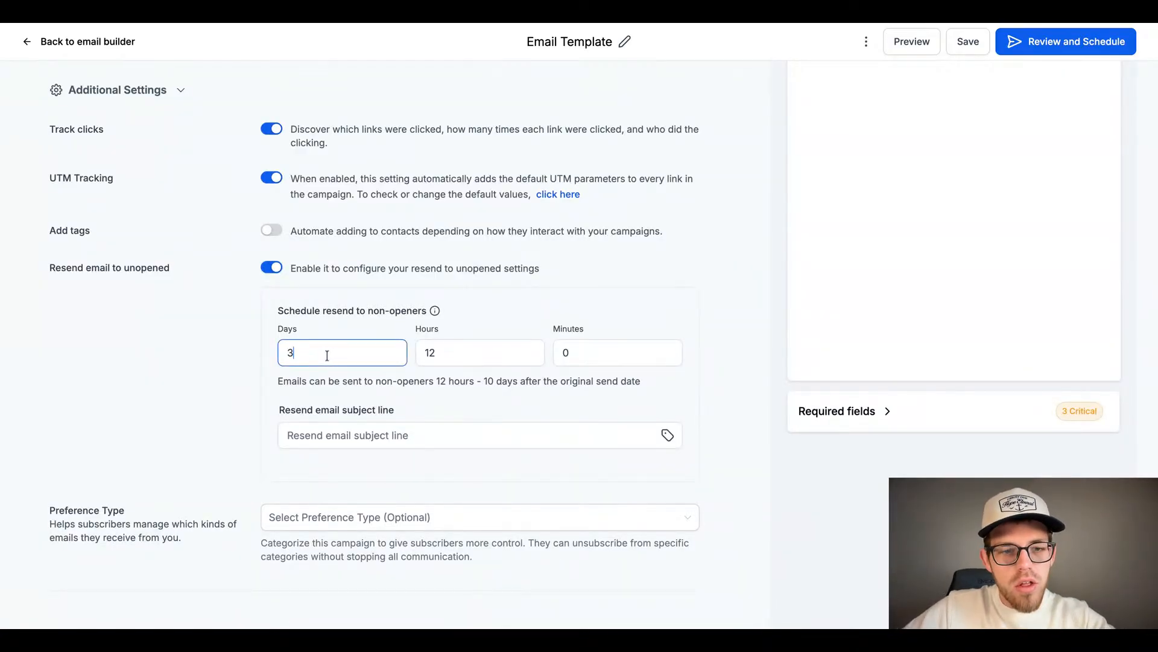
{"action": "left_click", "coordinate": [466, 353]}
{"action": "left_click", "coordinate": [585, 353]}
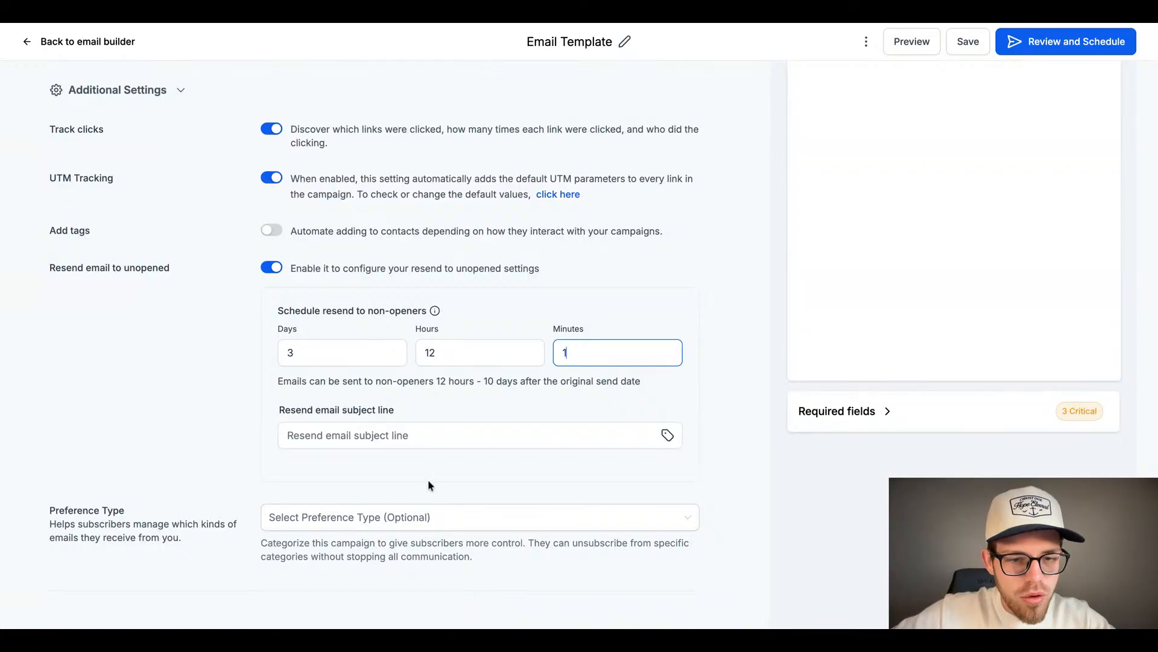
Step: Try a resend email subject line, clear it, and check the available preference types
{"action": "left_click", "coordinate": [414, 435]}
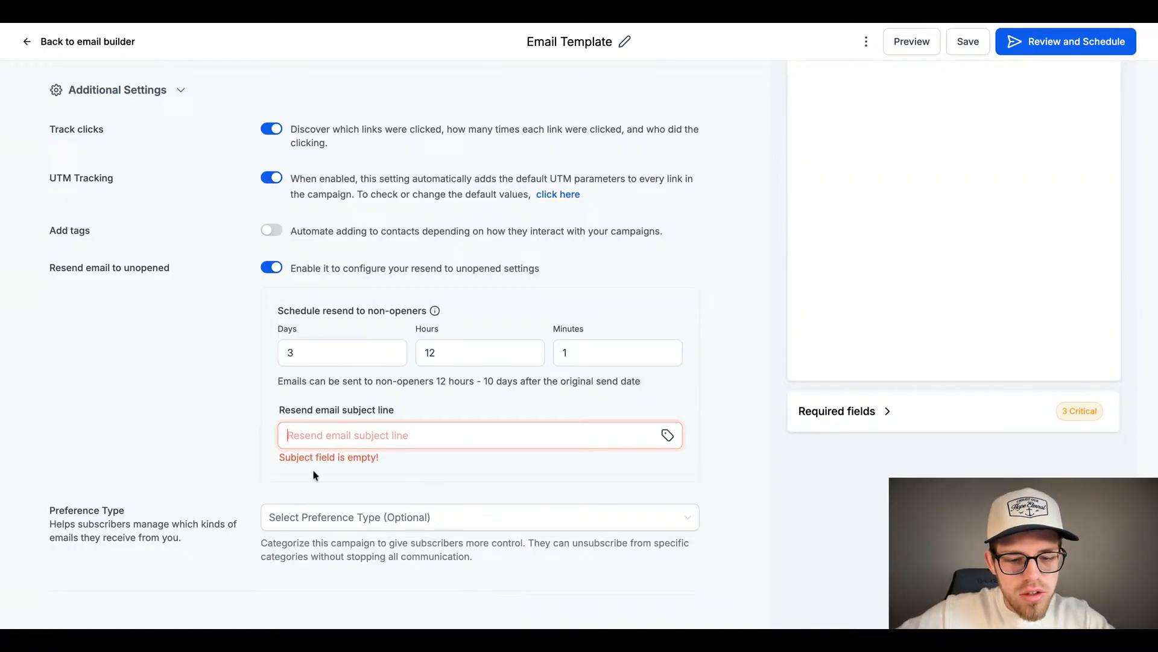
{"action": "type", "text": "t"}
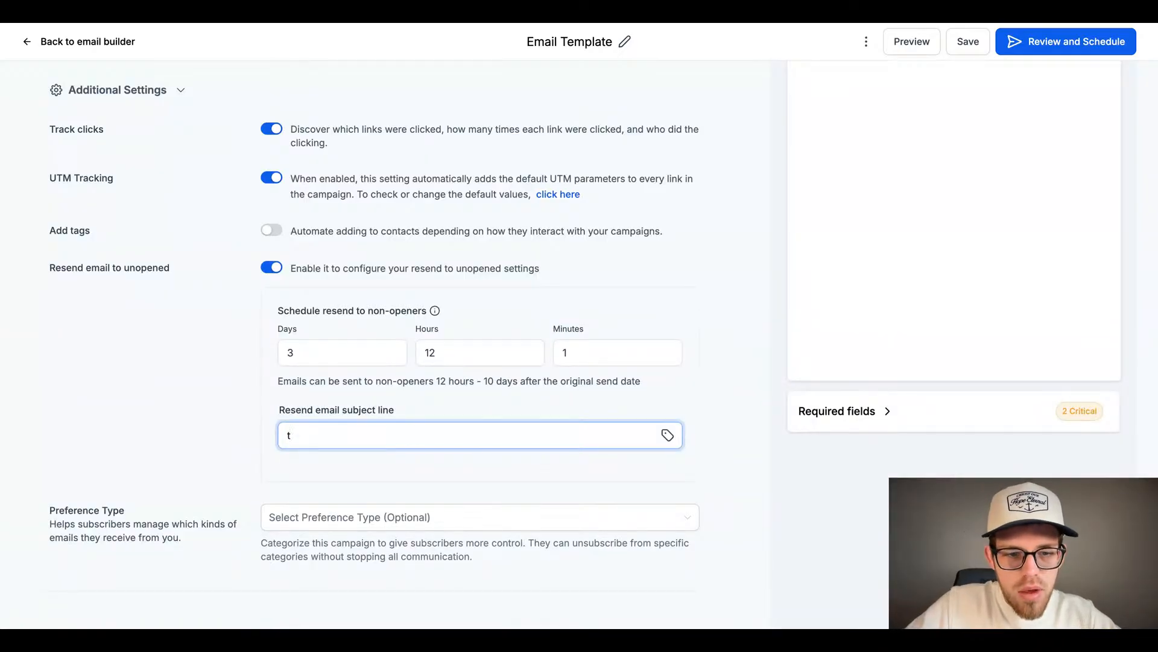
{"action": "key", "text": "BackSpace"}
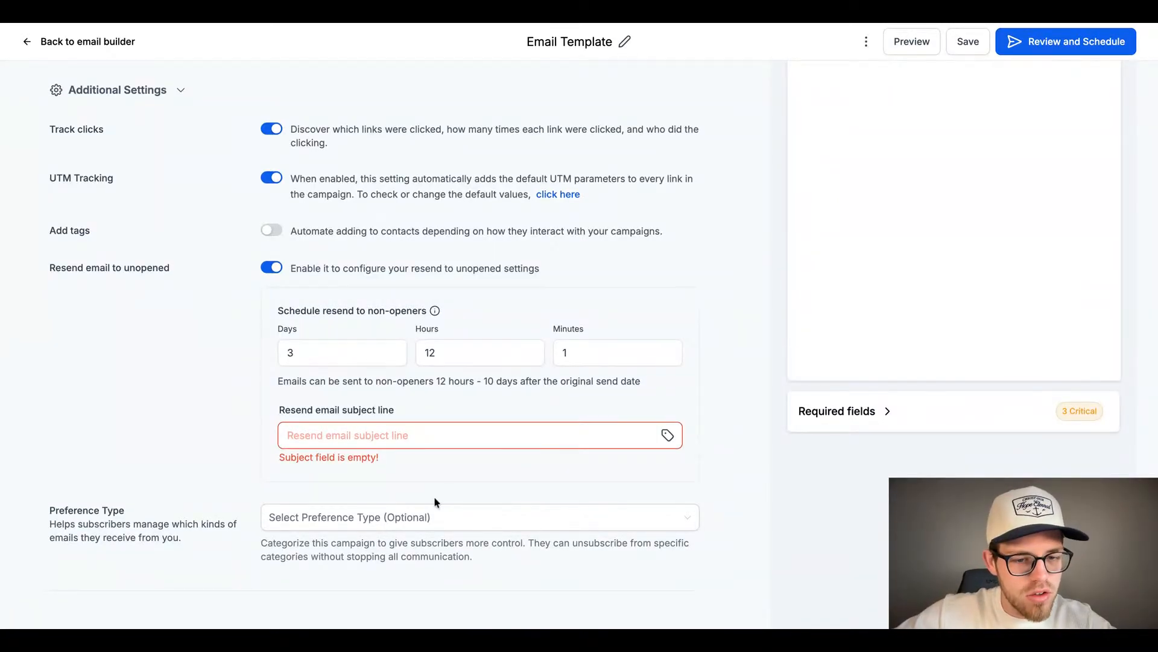
{"action": "left_click", "coordinate": [464, 521]}
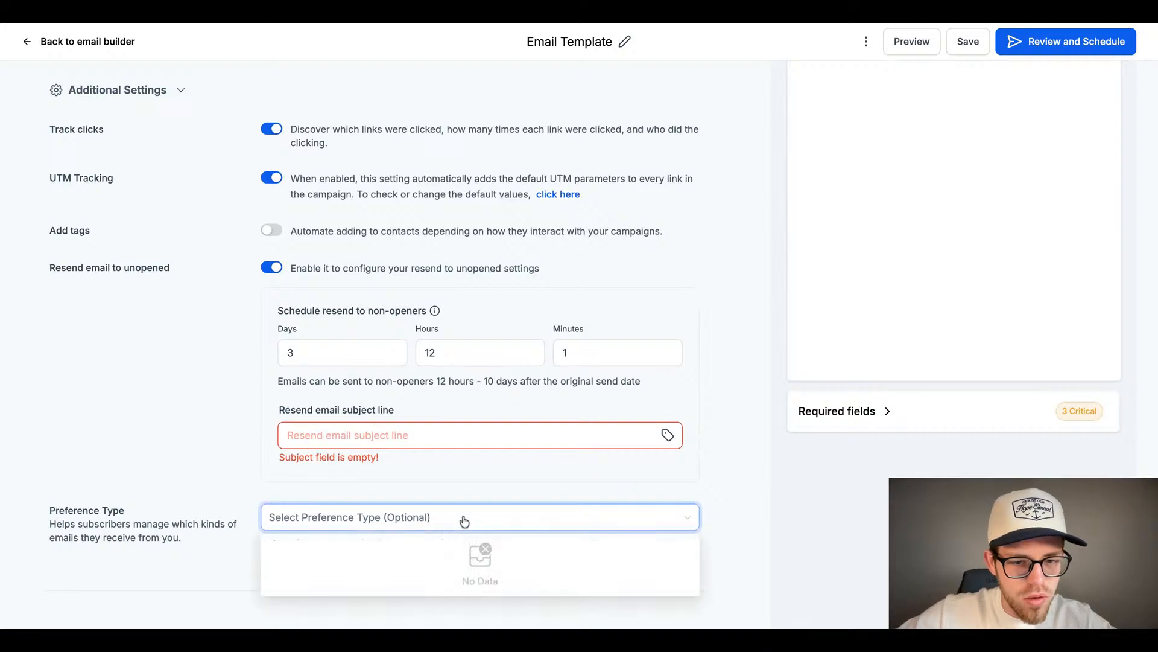
{"action": "left_click", "coordinate": [667, 465]}
Step: Save the campaign, and look over its schedule settings and email preview
{"action": "left_click", "coordinate": [968, 44]}
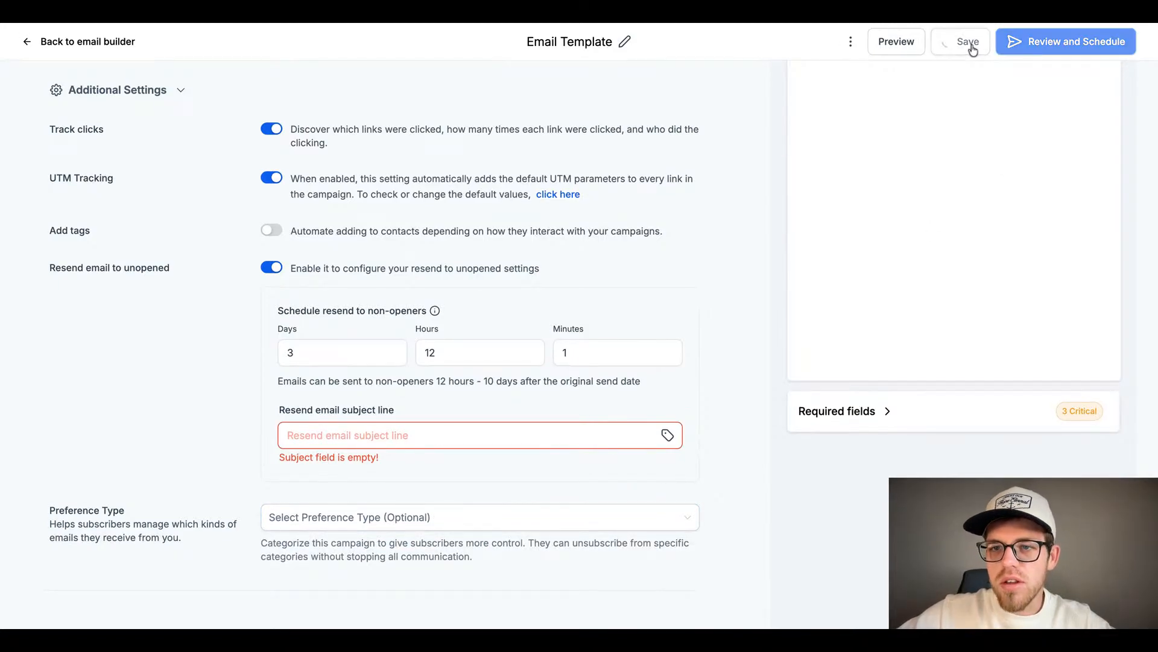
{"action": "left_click", "coordinate": [1138, 51]}
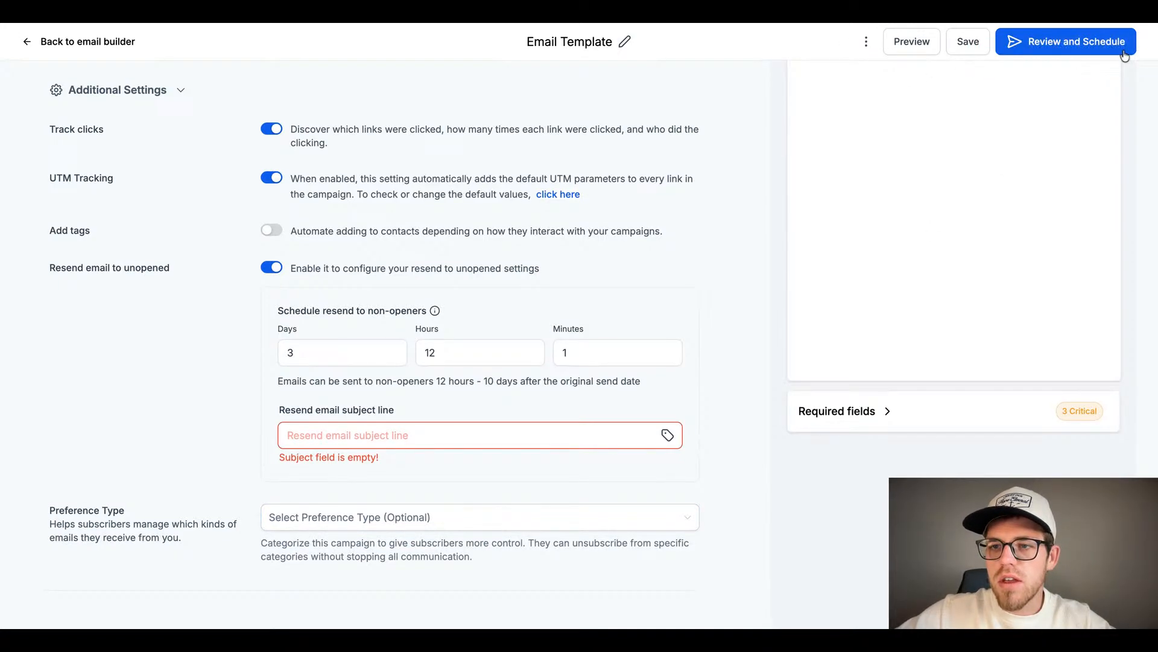
{"action": "scroll", "coordinate": [936, 200], "scroll_direction": "up", "scroll_amount": 15}
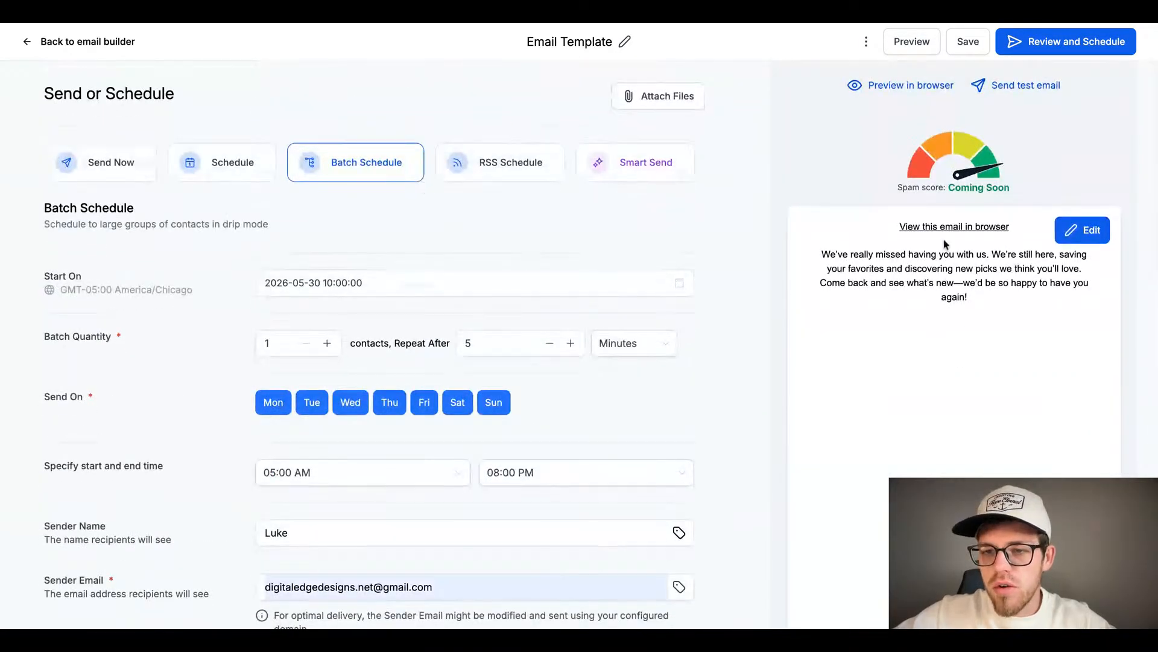
{"action": "scroll", "coordinate": [959, 388], "scroll_direction": "down", "scroll_amount": 12}
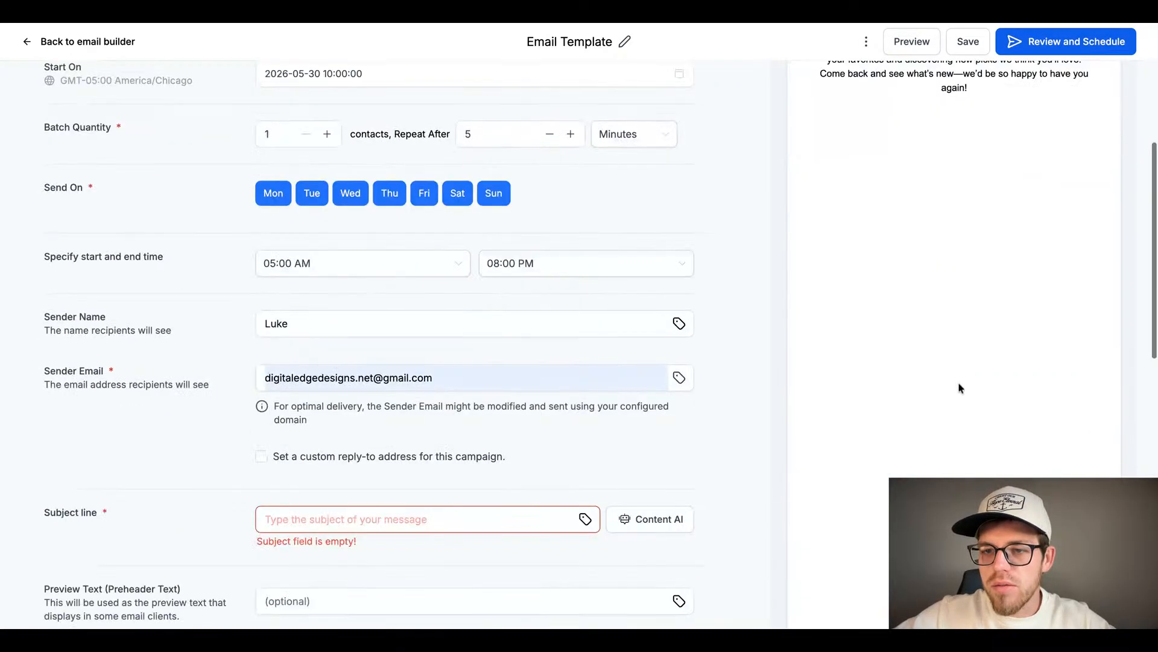
{"action": "scroll", "coordinate": [958, 388], "scroll_direction": "up", "scroll_amount": 12}
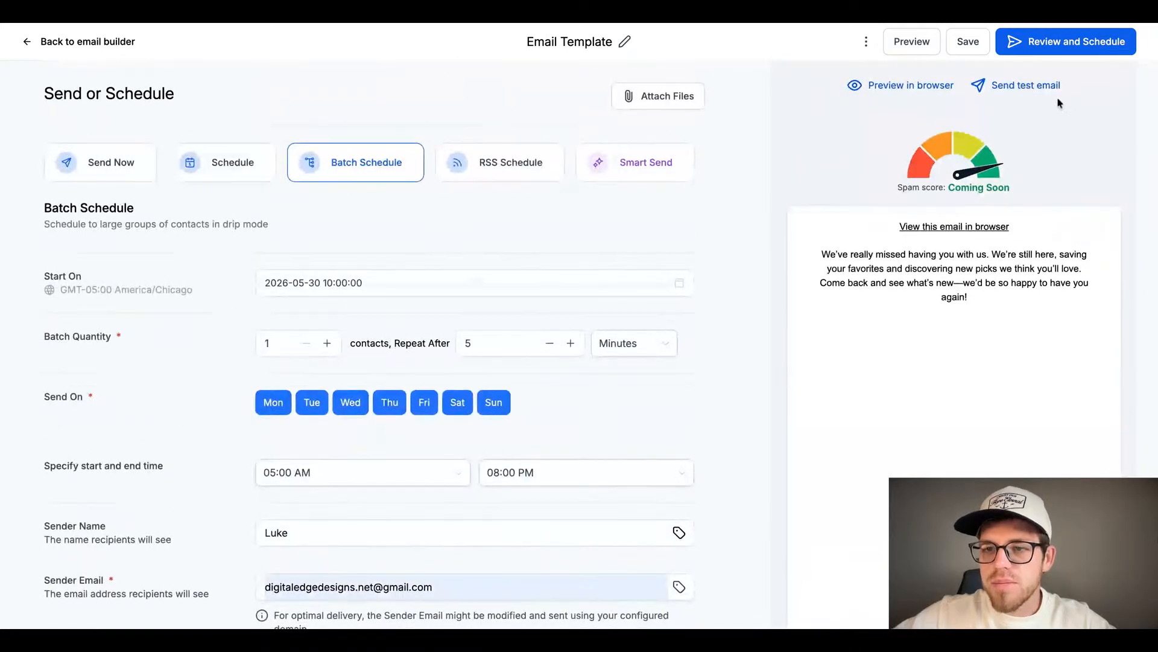
Step: Start the review and scheduling, apply the AI fix to the missing required fields, and close the list
{"action": "left_click", "coordinate": [1030, 50]}
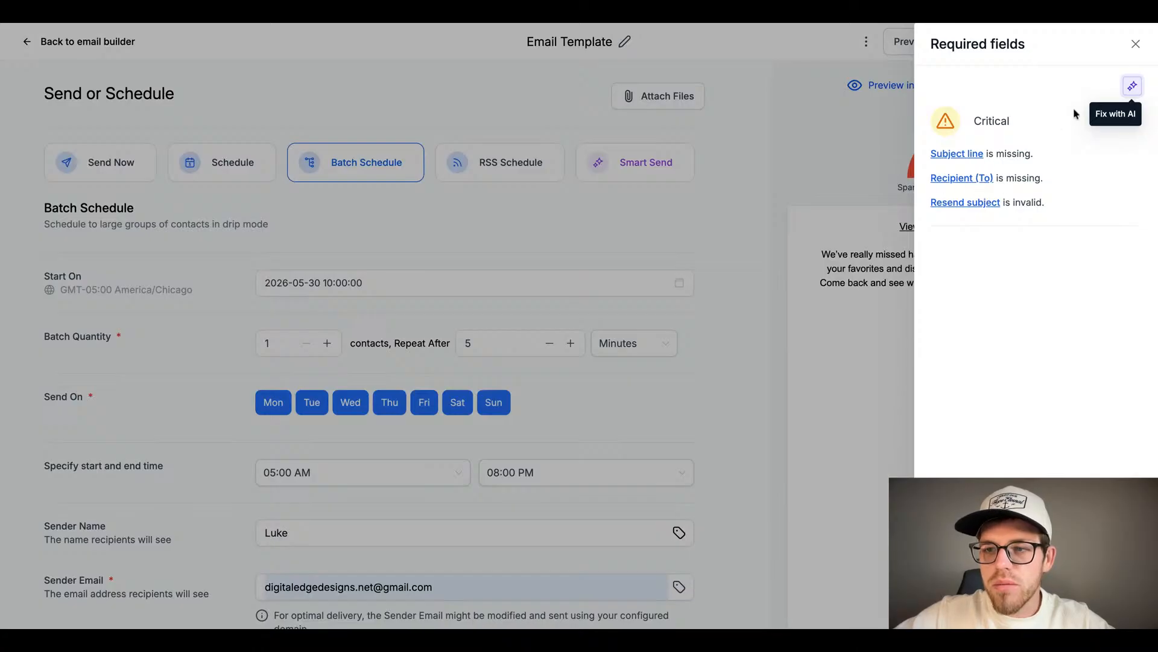
{"action": "left_click", "coordinate": [1134, 87]}
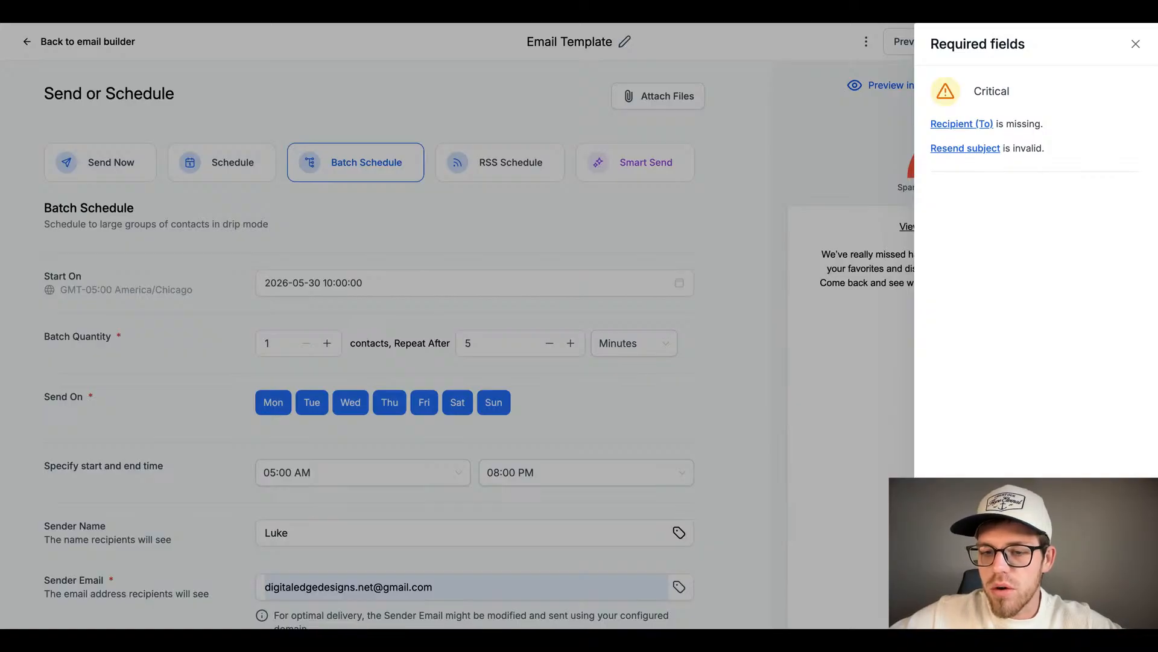
{"action": "left_click", "coordinate": [783, 453]}
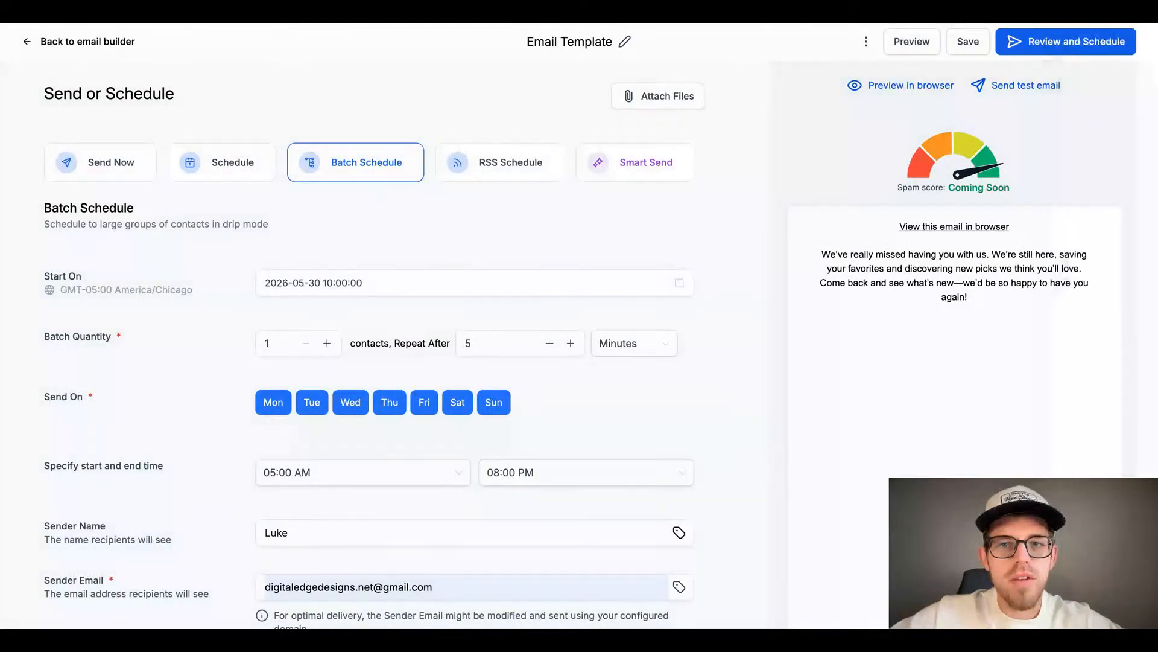